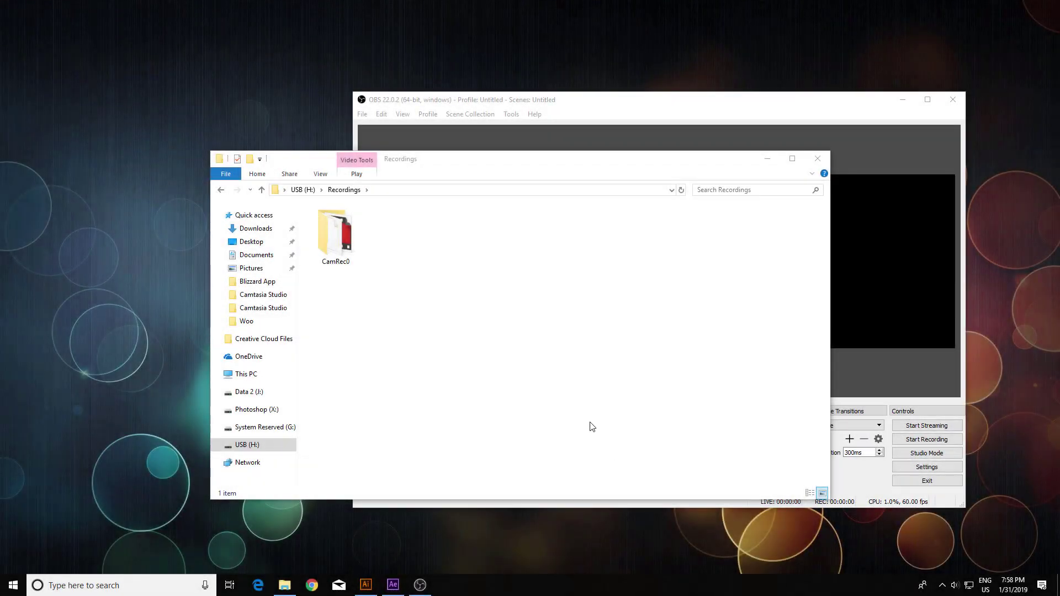
- Minimize the Recordings folder window and reposition the OBS window over the desktop
{"action": "left_click", "coordinate": [765, 161]}
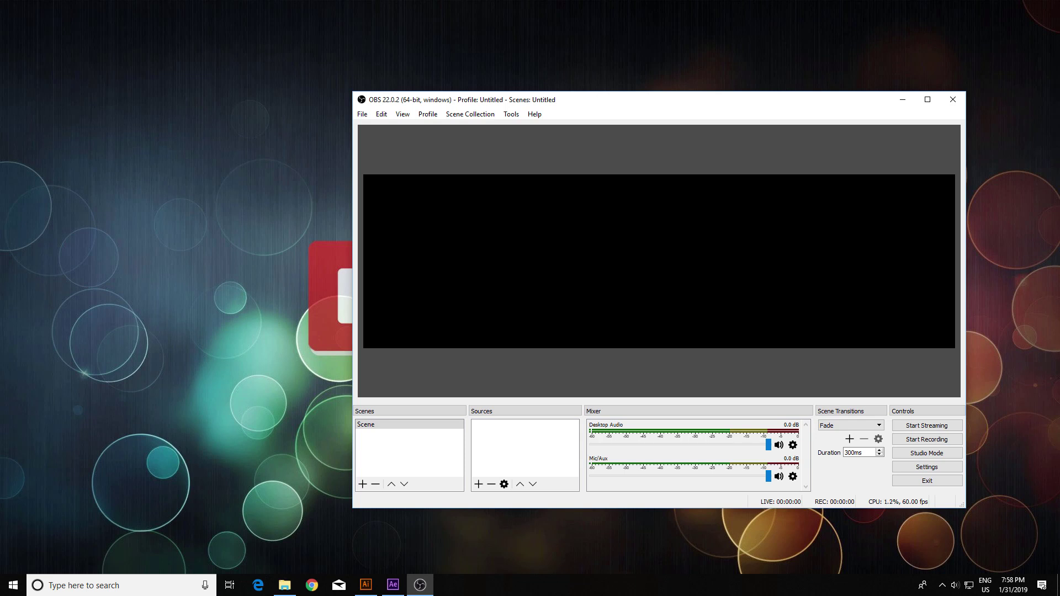
{"action": "left_click_drag", "start_coordinate": [766, 100], "coordinate": [695, 448]}
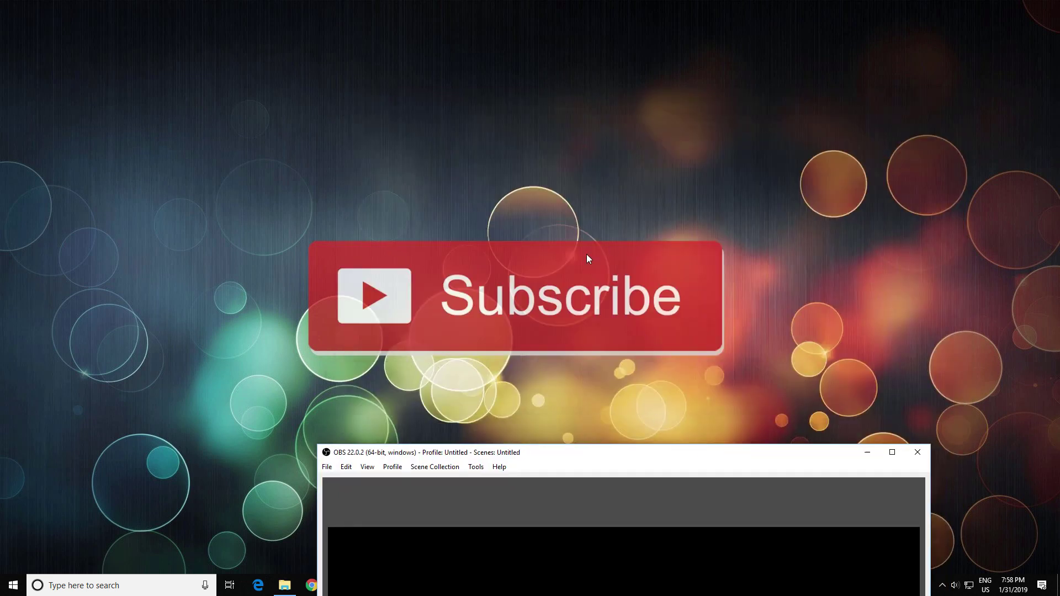
{"action": "left_click_drag", "start_coordinate": [654, 452], "coordinate": [618, 107]}
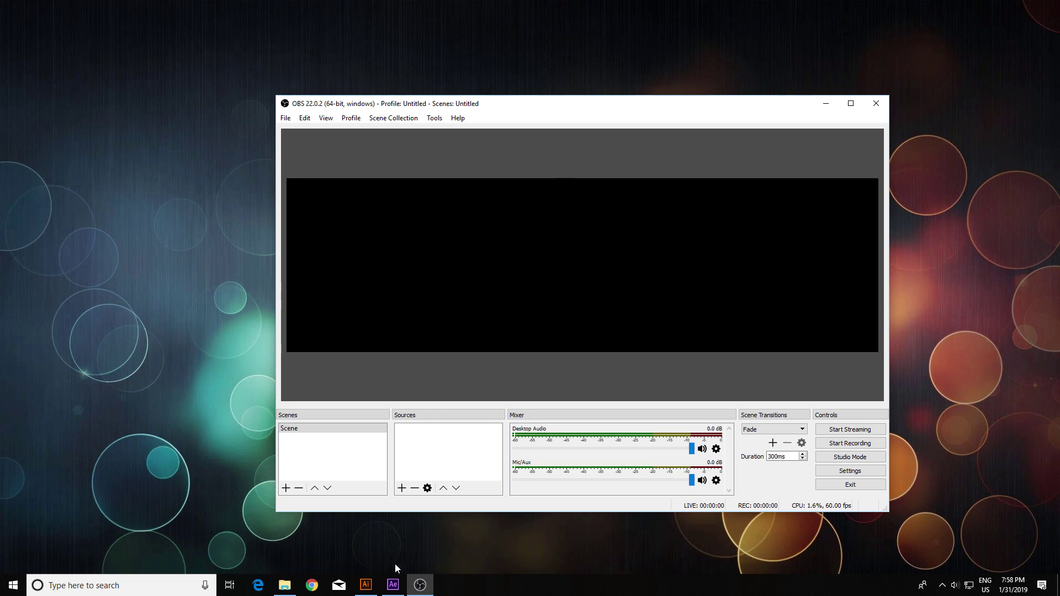
{"action": "left_click", "coordinate": [391, 586]}
{"action": "left_click", "coordinate": [391, 586]}
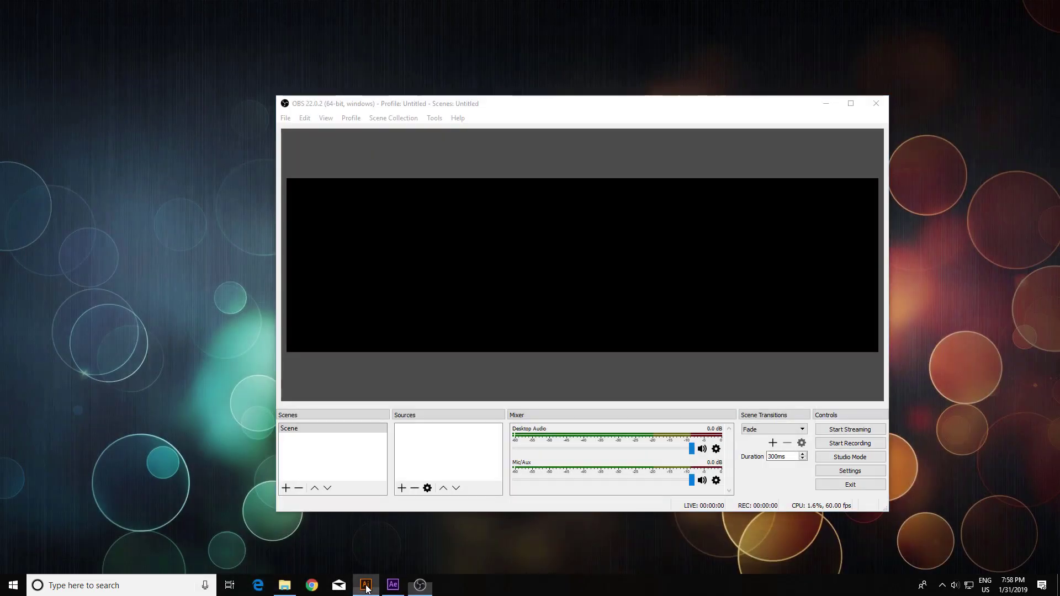
{"action": "left_click", "coordinate": [366, 586]}
{"action": "left_click", "coordinate": [366, 586]}
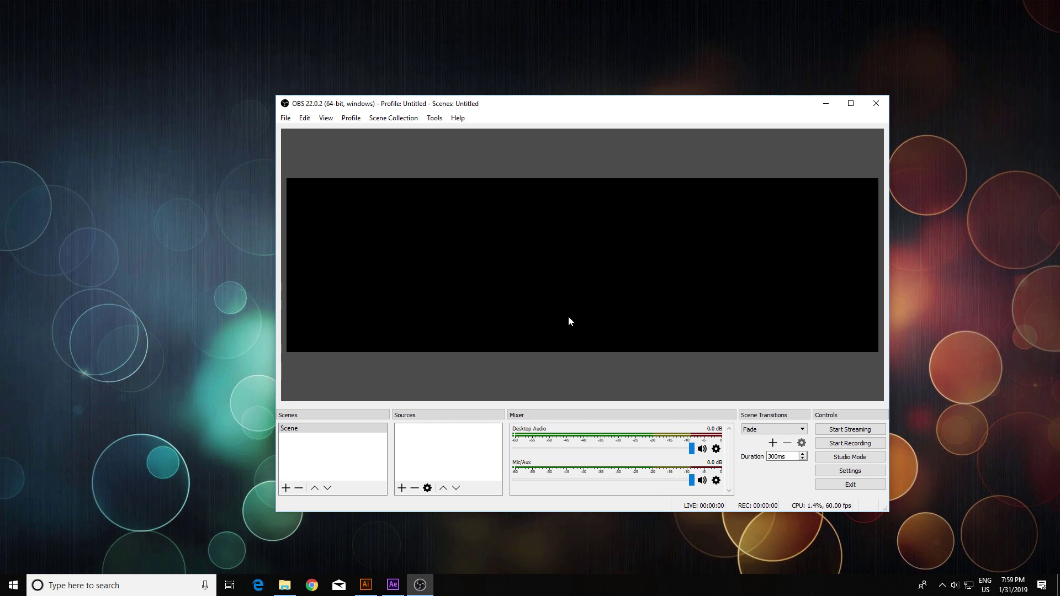
{"action": "mouse_move", "coordinate": [566, 107]}
{"action": "left_mouse_down"}
{"action": "mouse_move", "coordinate": [627, 99]}
{"action": "mouse_move", "coordinate": [684, 111]}
{"action": "mouse_move", "coordinate": [574, 103]}
{"action": "left_mouse_up"}
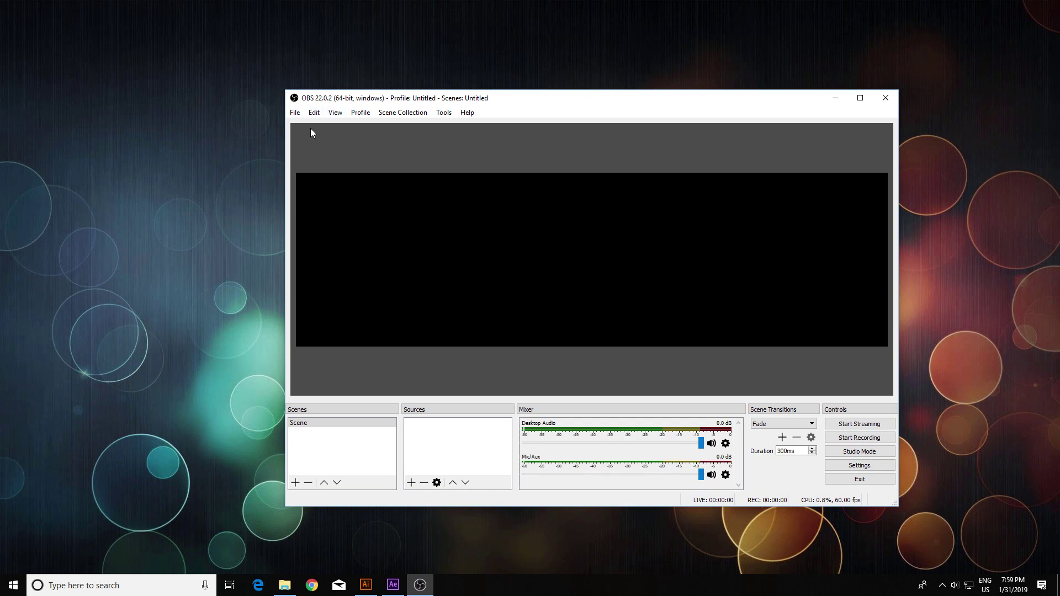
{"action": "left_click", "coordinate": [295, 113]}
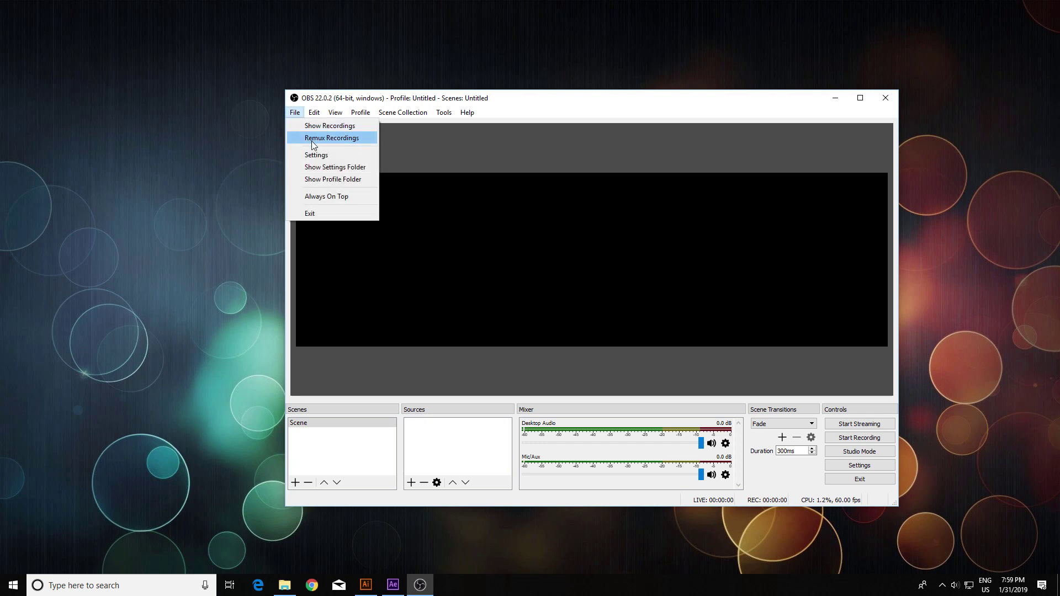
{"action": "left_click", "coordinate": [322, 155]}
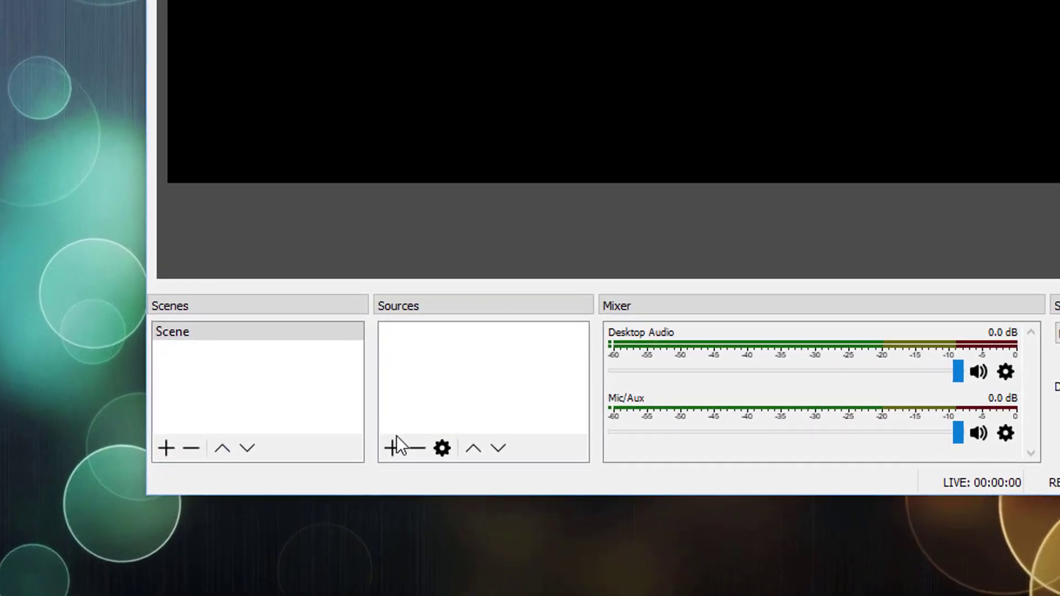
- Add a new visible Display Capture source that captures Display 1 (1440x900) with the cursor included
{"action": "left_click", "coordinate": [393, 449]}
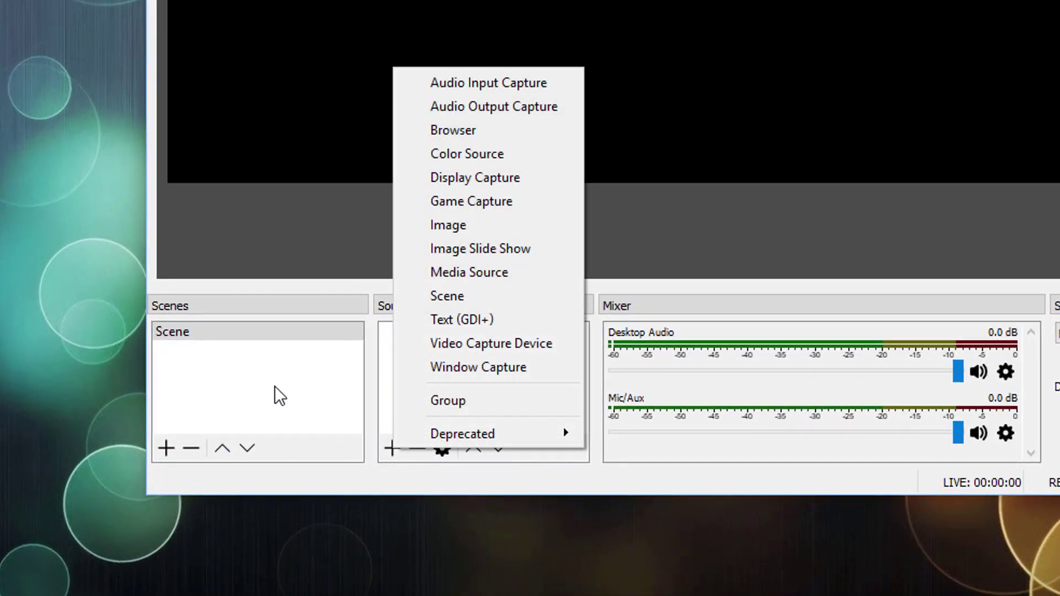
{"action": "left_click", "coordinate": [529, 178]}
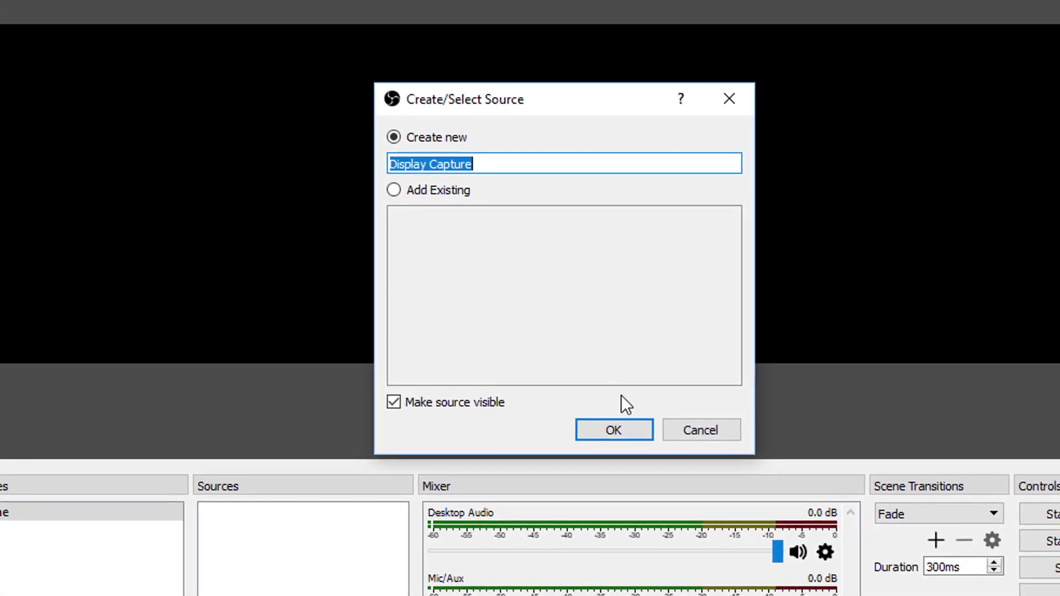
{"action": "left_click", "coordinate": [618, 430]}
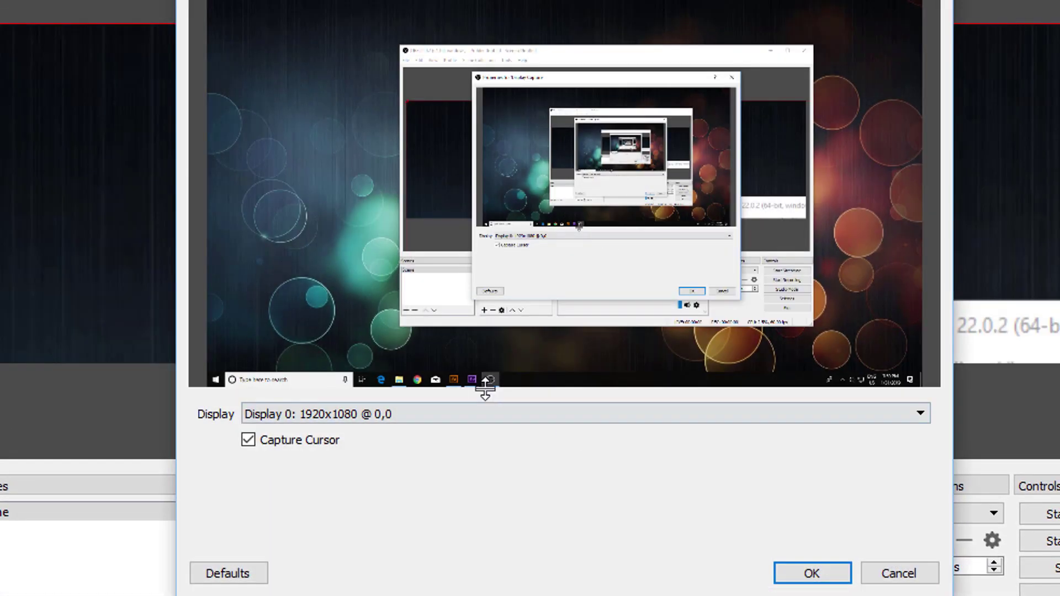
{"action": "left_click", "coordinate": [426, 415]}
{"action": "left_click", "coordinate": [430, 445]}
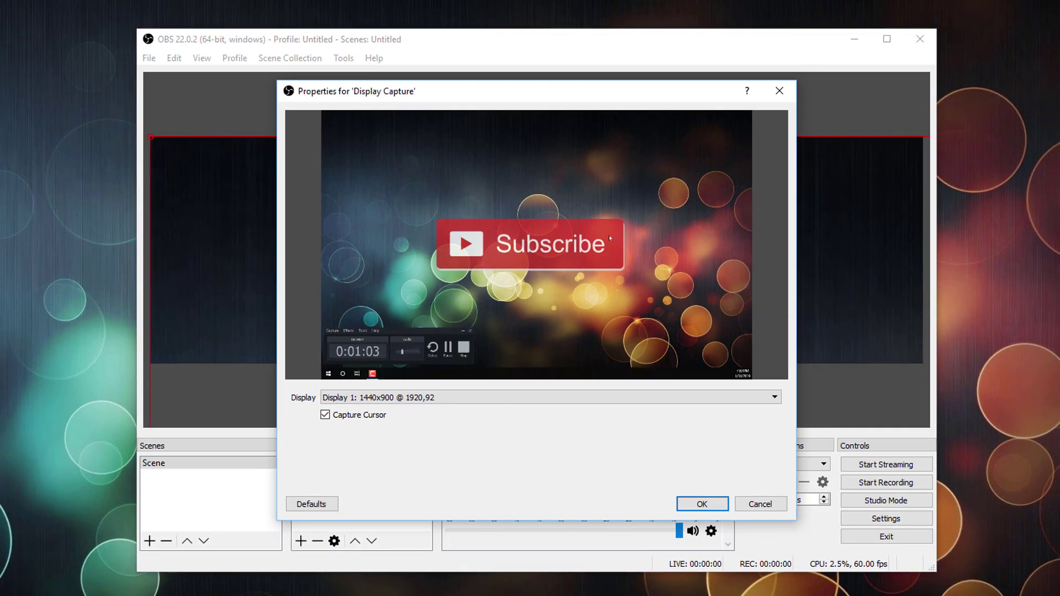
{"action": "left_click", "coordinate": [701, 504]}
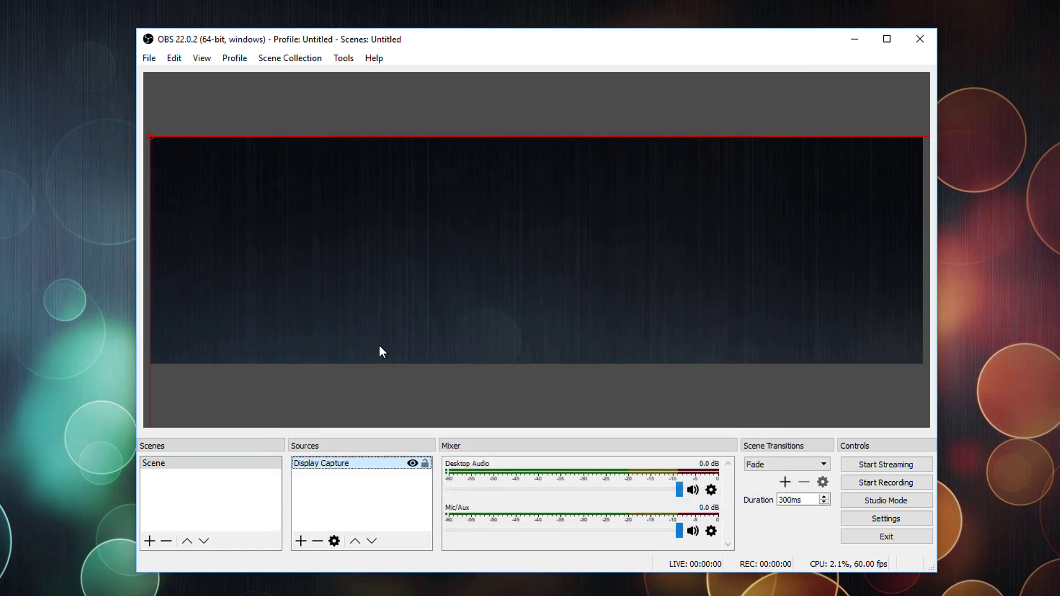
- Set the base canvas resolution to 1920x1080 in the video settings
{"action": "left_click", "coordinate": [149, 58]}
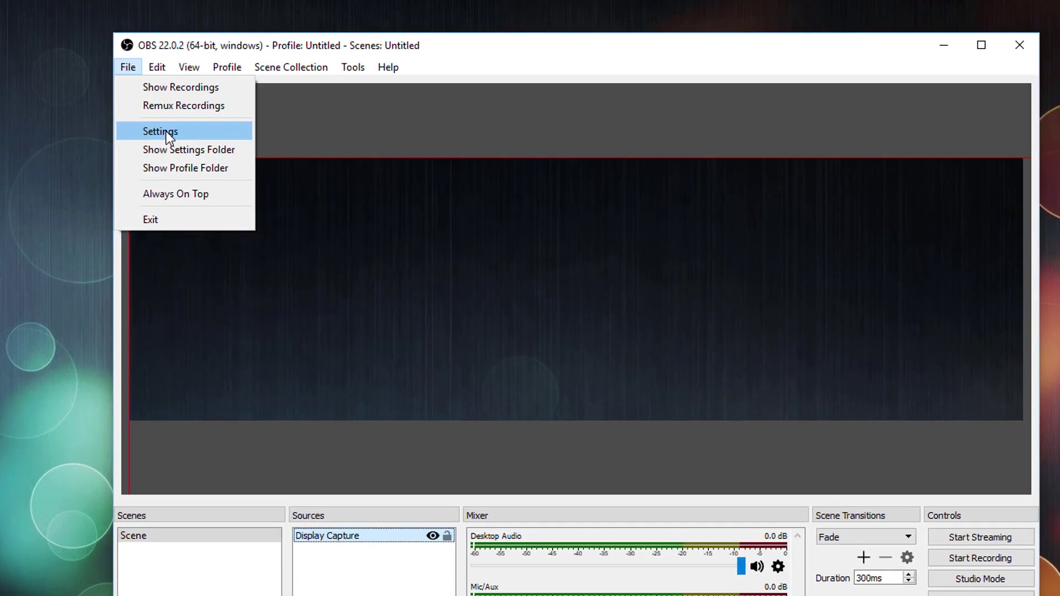
{"action": "left_click", "coordinate": [181, 115]}
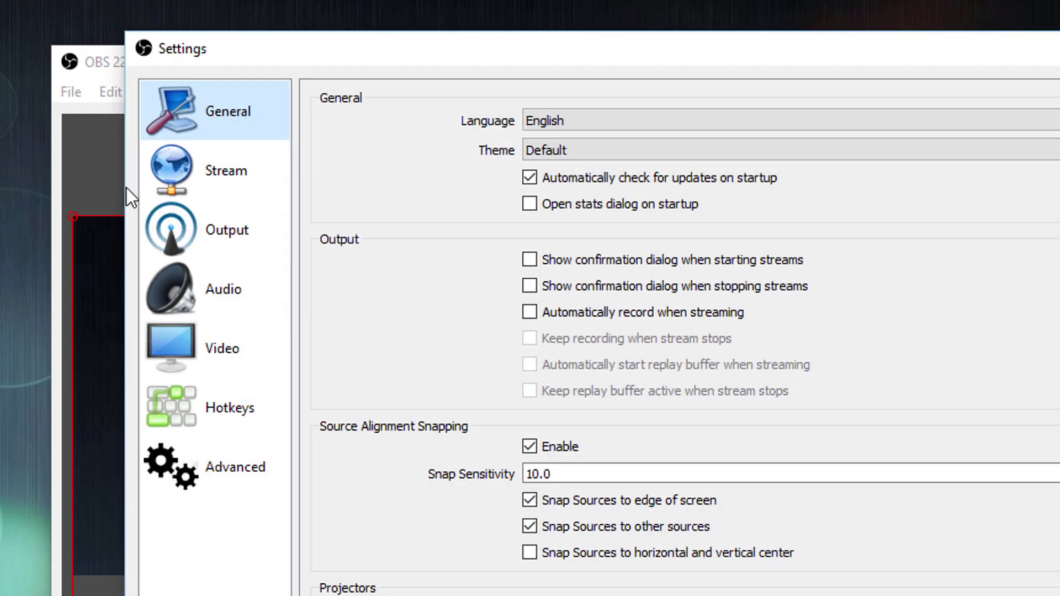
{"action": "left_click", "coordinate": [227, 349]}
{"action": "left_click_drag", "start_coordinate": [502, 33], "coordinate": [421, 393]}
{"action": "key", "text": "Tab"}
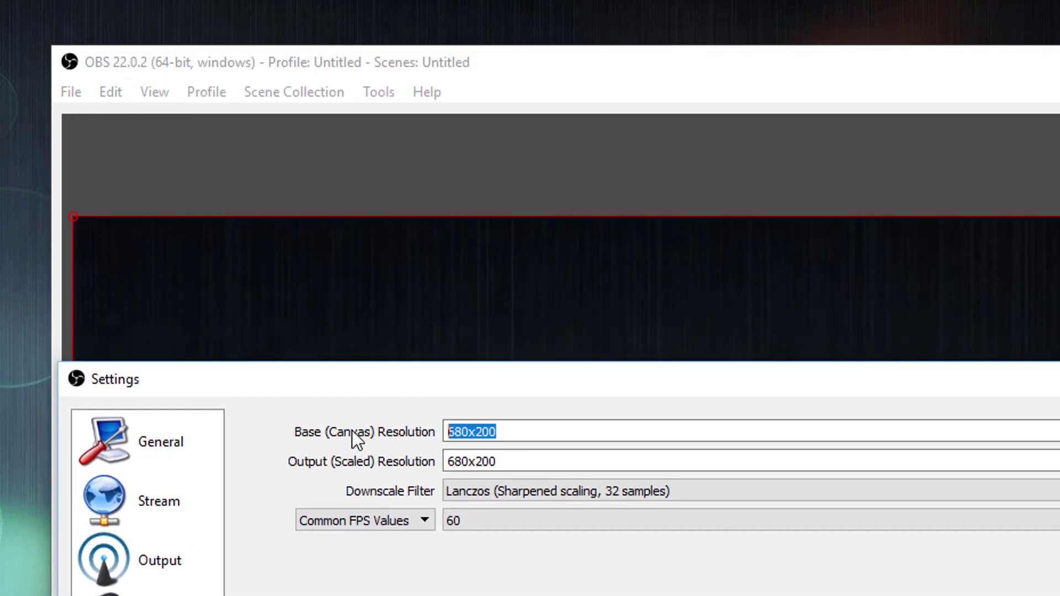
{"action": "type", "text": "1920x1080"}
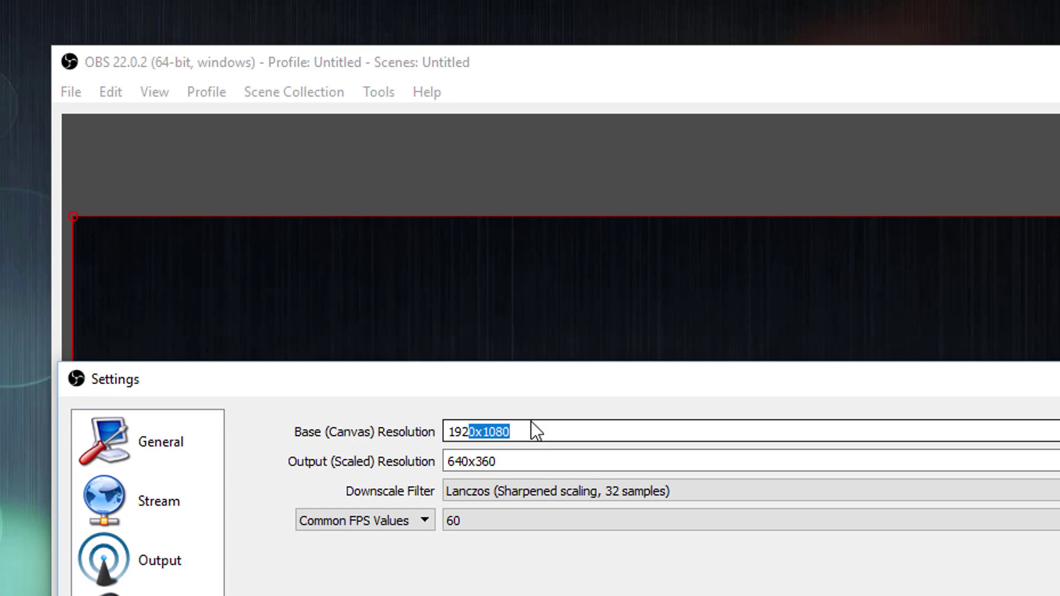
- Copy the base canvas resolution into the output resolution so it is also 1920x1080
{"action": "key", "text": "ctrl+a"}
{"action": "key", "text": "ctrl+c"}
{"action": "left_click", "coordinate": [535, 459]}
{"action": "key", "text": "ctrl+a"}
{"action": "key", "text": "ctrl+v"}
{"action": "left_click_drag", "start_coordinate": [530, 379], "coordinate": [449, 114]}
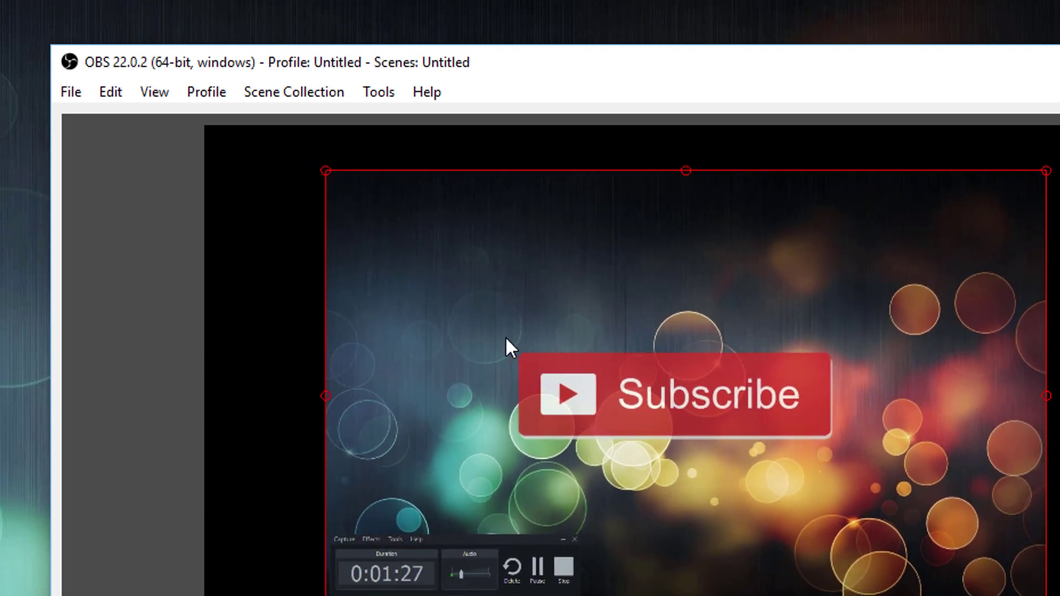
- Change the base and output video resolution to 700x200 and apply the settings
{"action": "left_click", "coordinate": [67, 93]}
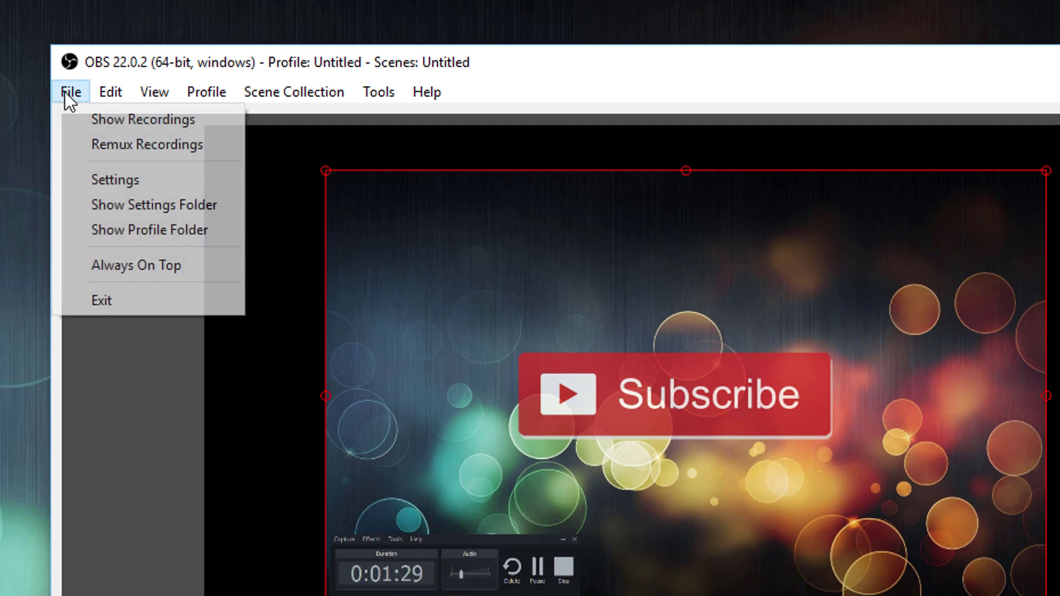
{"action": "left_click", "coordinate": [113, 180]}
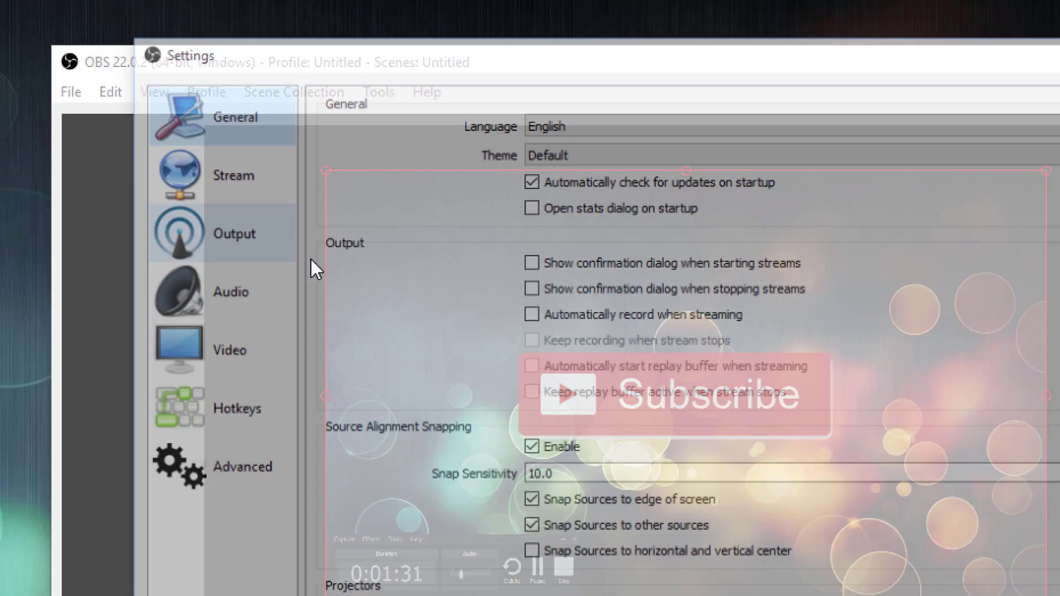
{"action": "left_click", "coordinate": [250, 357]}
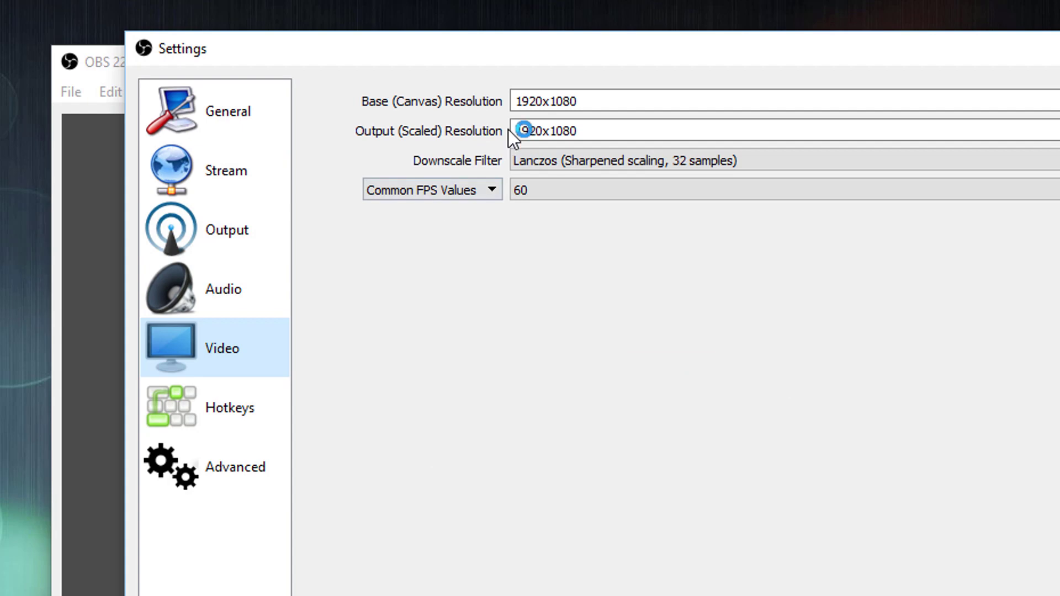
{"action": "left_click_drag", "start_coordinate": [555, 46], "coordinate": [85, 15]}
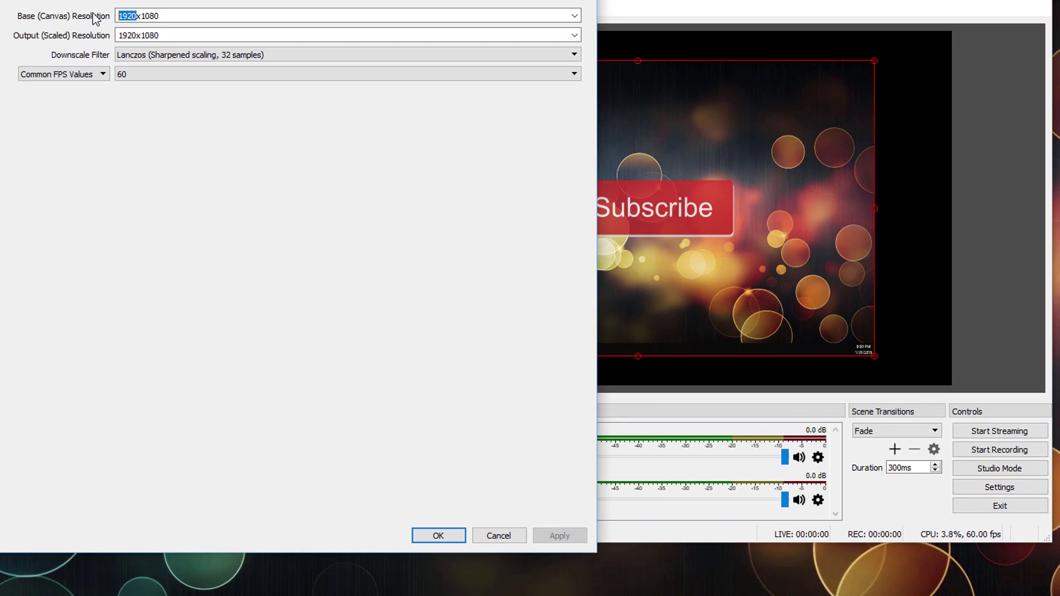
{"action": "type", "text": "700"}
{"action": "left_click_drag", "start_coordinate": [138, 15], "coordinate": [185, 17]}
{"action": "type", "text": "200"}
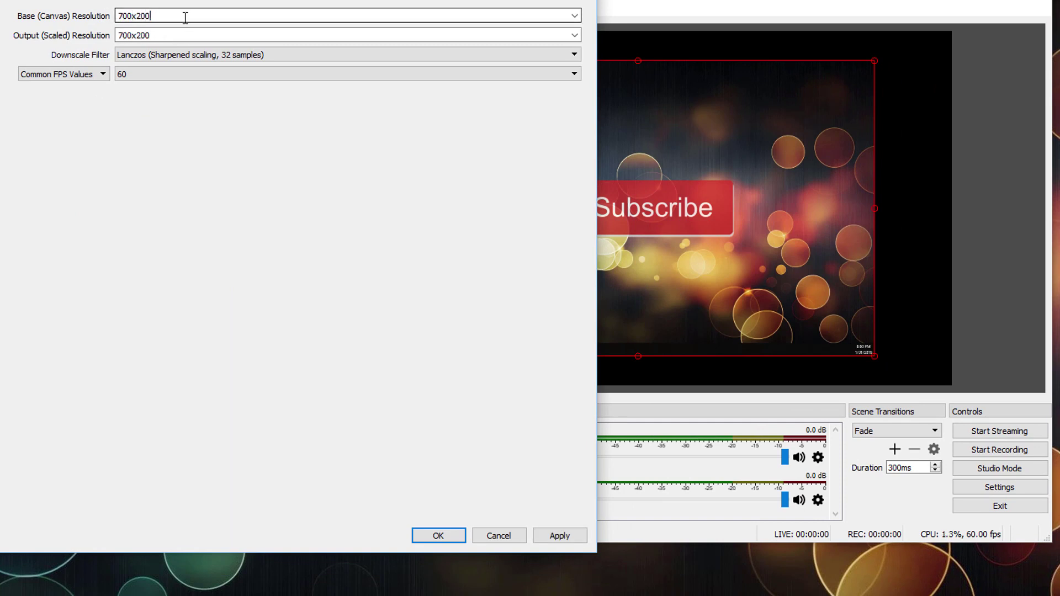
{"action": "left_click", "coordinate": [560, 535]}
{"action": "left_click", "coordinate": [449, 536]}
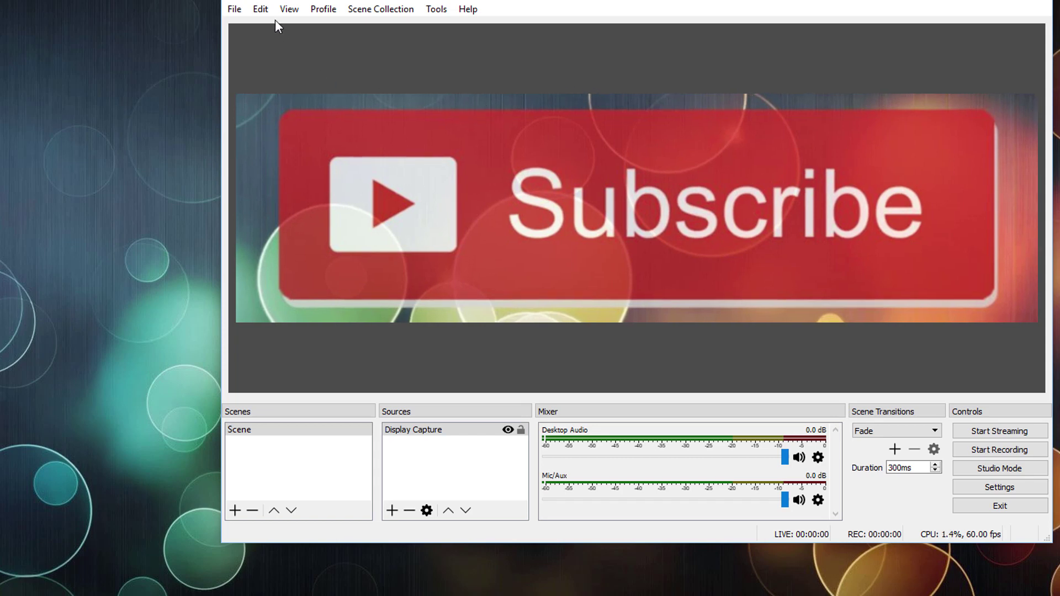
- Set the base and output video resolution to 680x200 and accept the settings
{"action": "left_click", "coordinate": [235, 9]}
{"action": "left_click", "coordinate": [271, 66]}
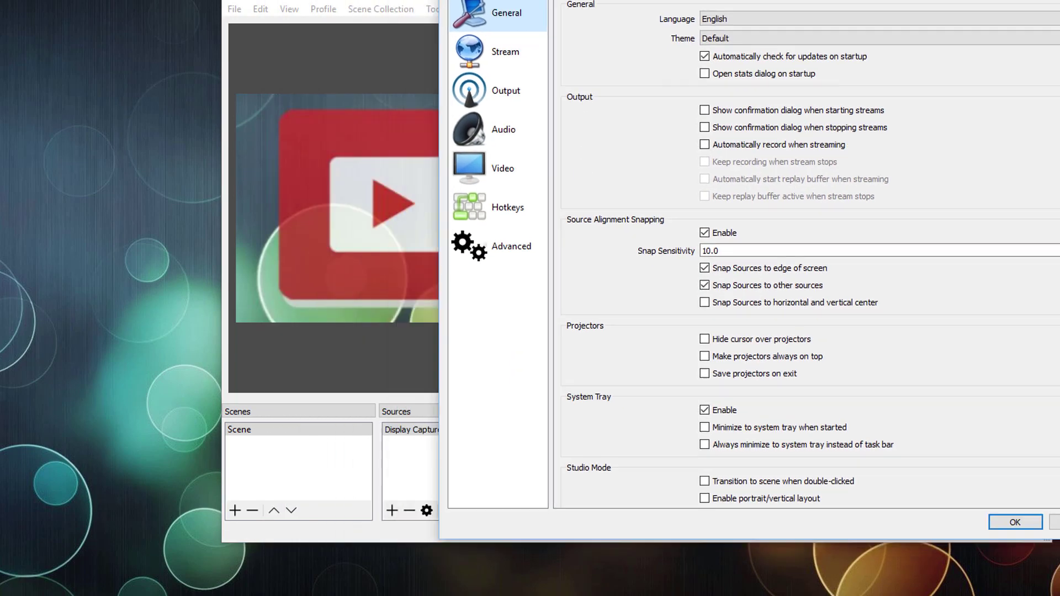
{"action": "left_click", "coordinate": [538, 165]}
{"action": "left_click_drag", "start_coordinate": [674, 41], "coordinate": [642, 47]}
{"action": "type", "text": "680x200"}
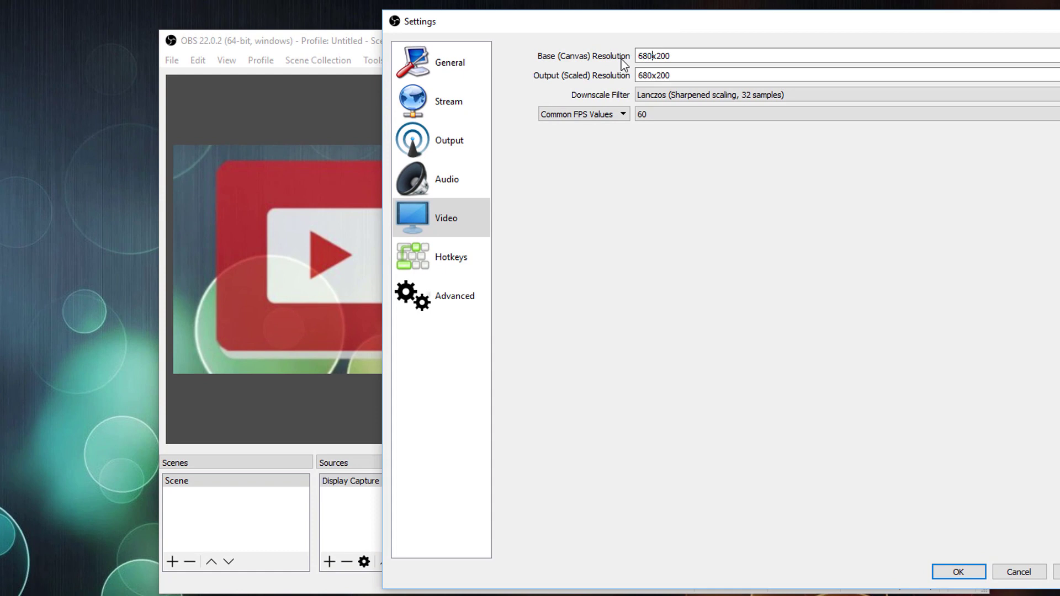
{"action": "double_click", "coordinate": [696, 62]}
{"action": "left_click", "coordinate": [957, 573]}
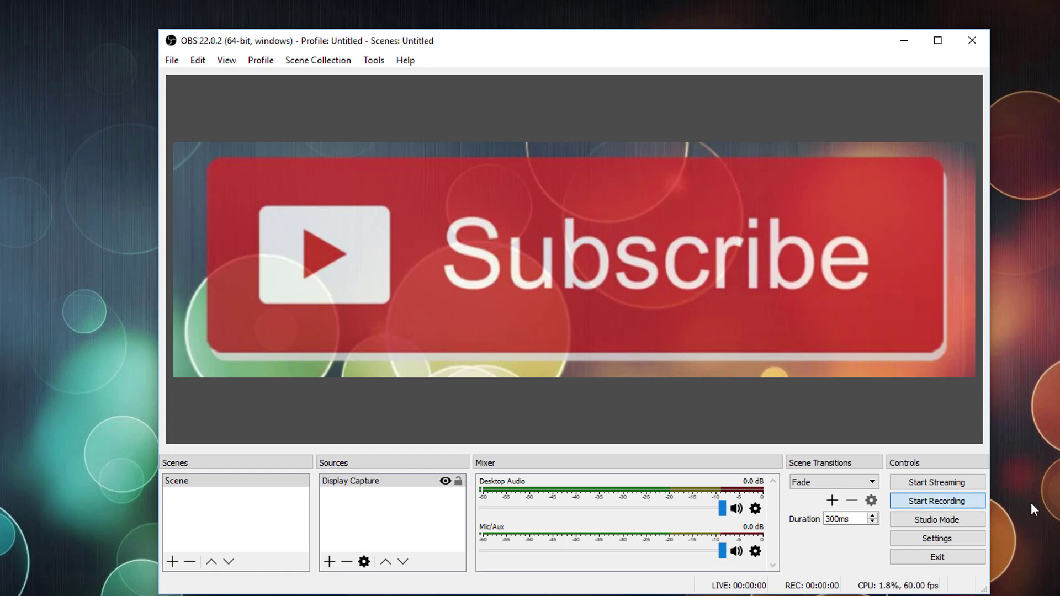
- Record a short test clip while opening the desktop's context menu on the captured display, ending the recording
{"action": "key", "text": "space"}
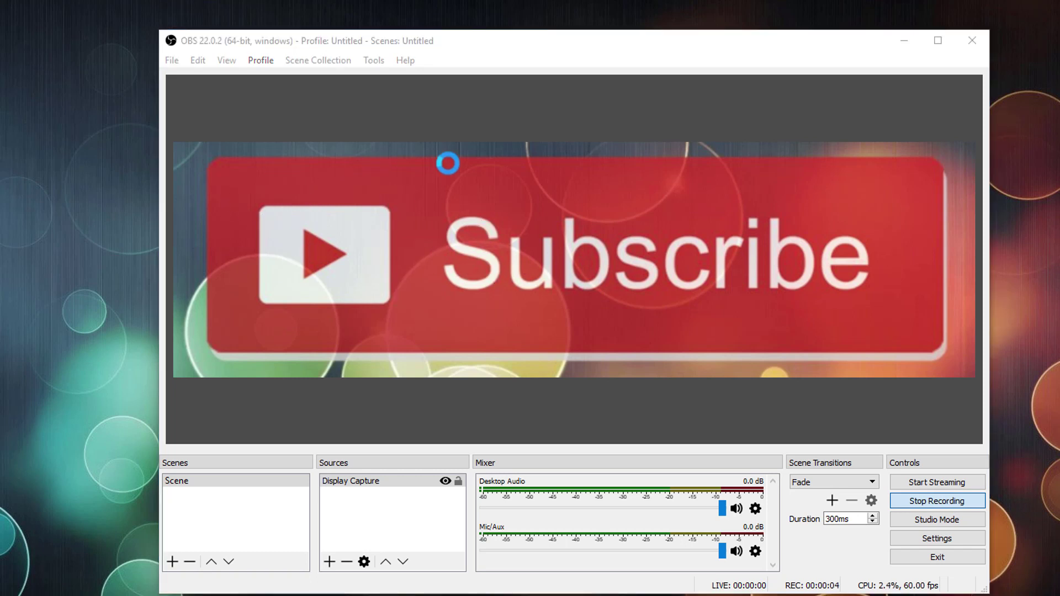
{"action": "right_click", "coordinate": [459, 192]}
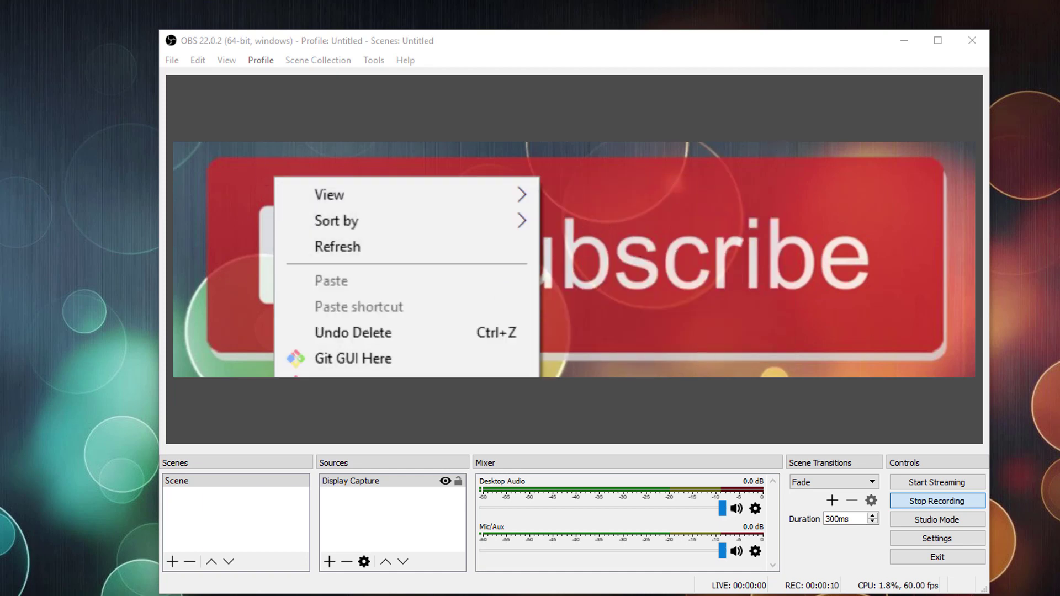
{"action": "left_click", "coordinate": [963, 504]}
{"action": "left_click", "coordinate": [962, 504]}
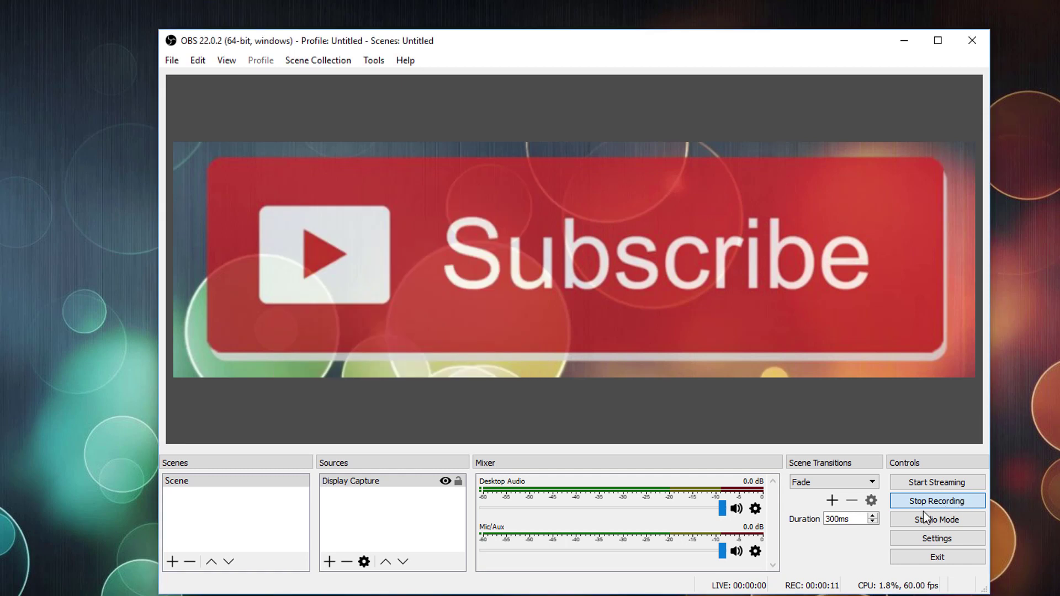
- Check the video resolution and the recording path in the output settings
{"action": "left_click", "coordinate": [172, 60]}
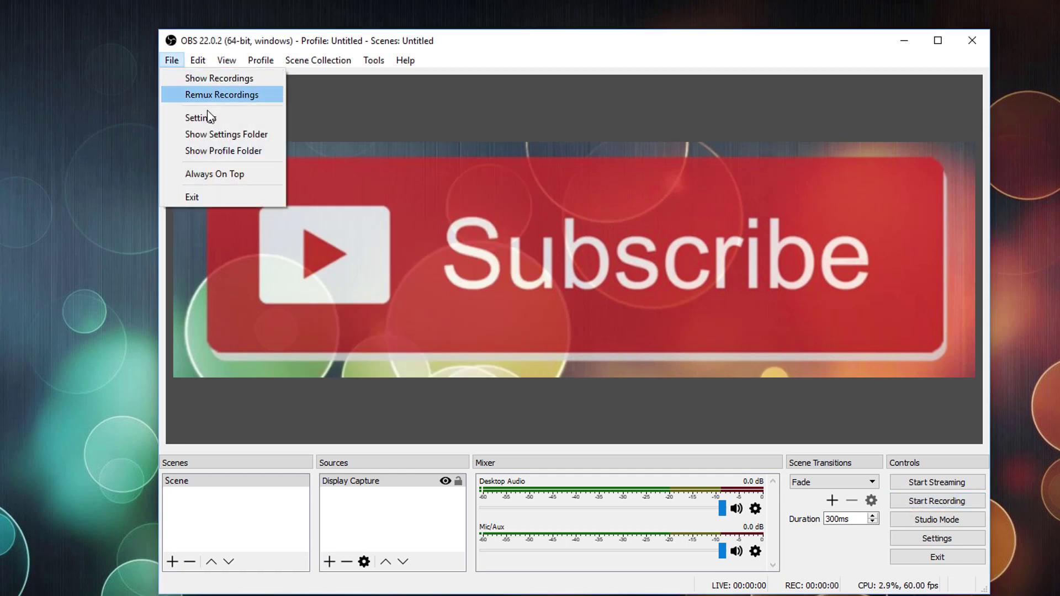
{"action": "left_click", "coordinate": [221, 117]}
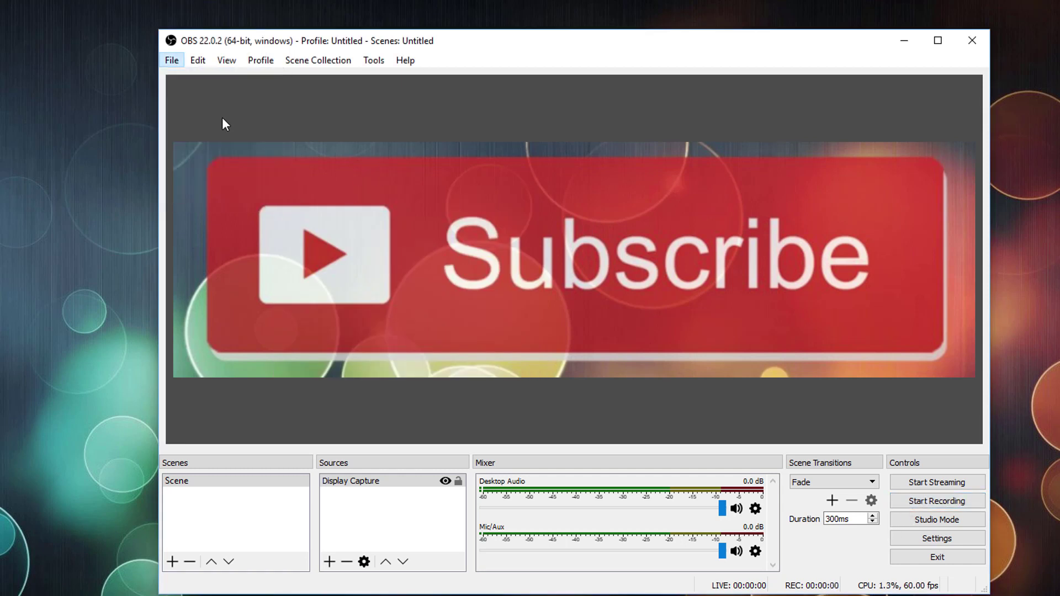
{"action": "left_click", "coordinate": [275, 231]}
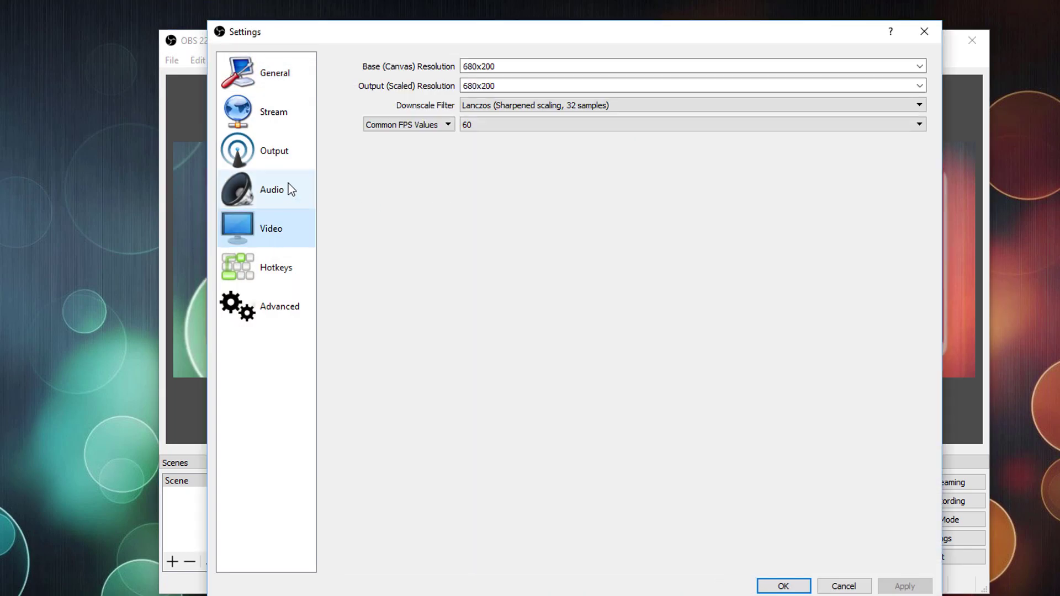
{"action": "left_click", "coordinate": [278, 155]}
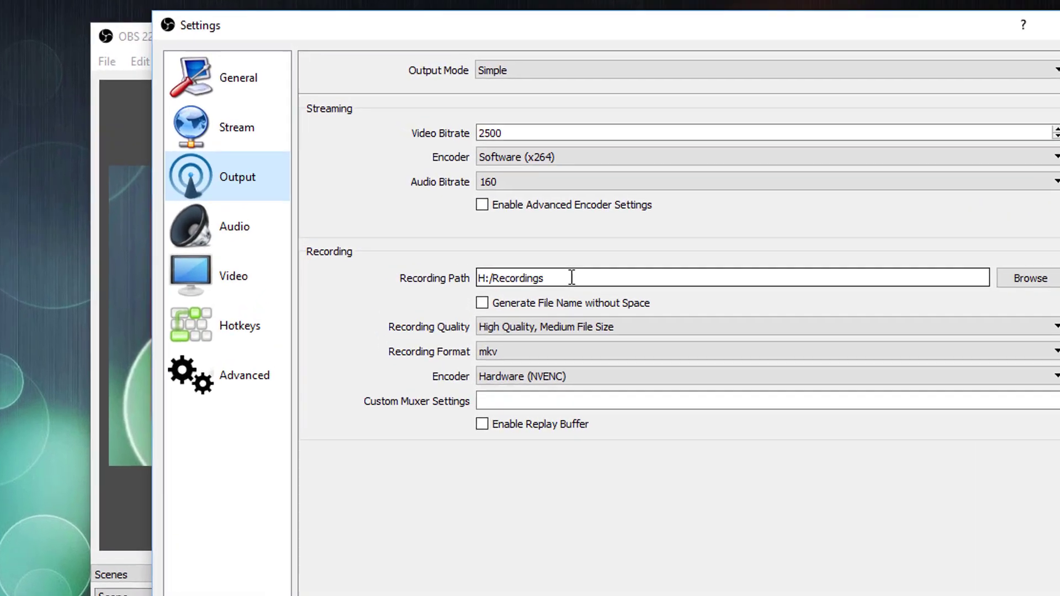
{"action": "left_click_drag", "start_coordinate": [530, 230], "coordinate": [440, 228]}
{"action": "left_click", "coordinate": [552, 307]}
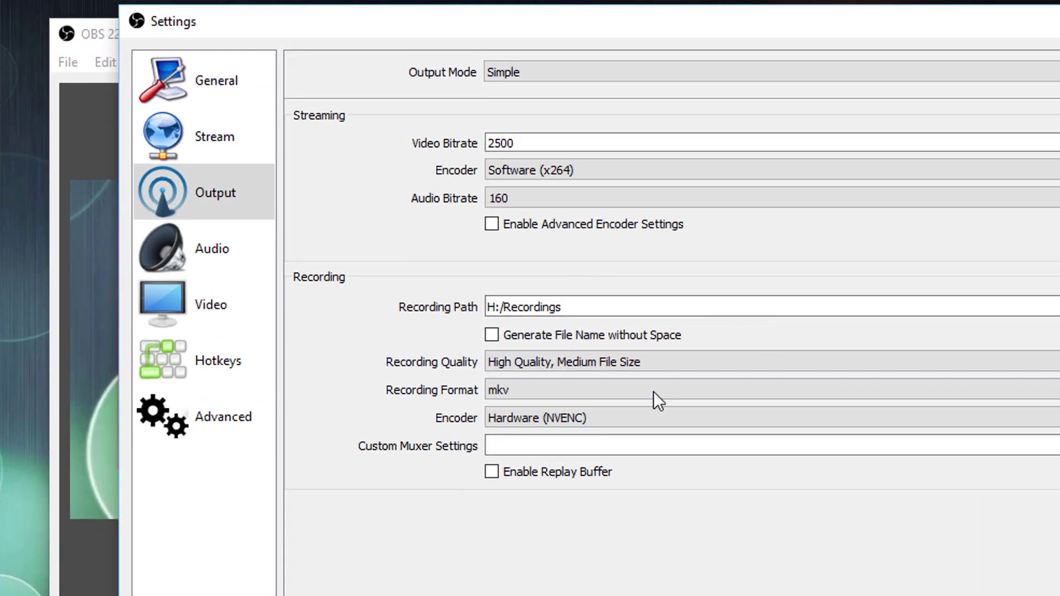
{"action": "key", "text": "alt+Tab"}
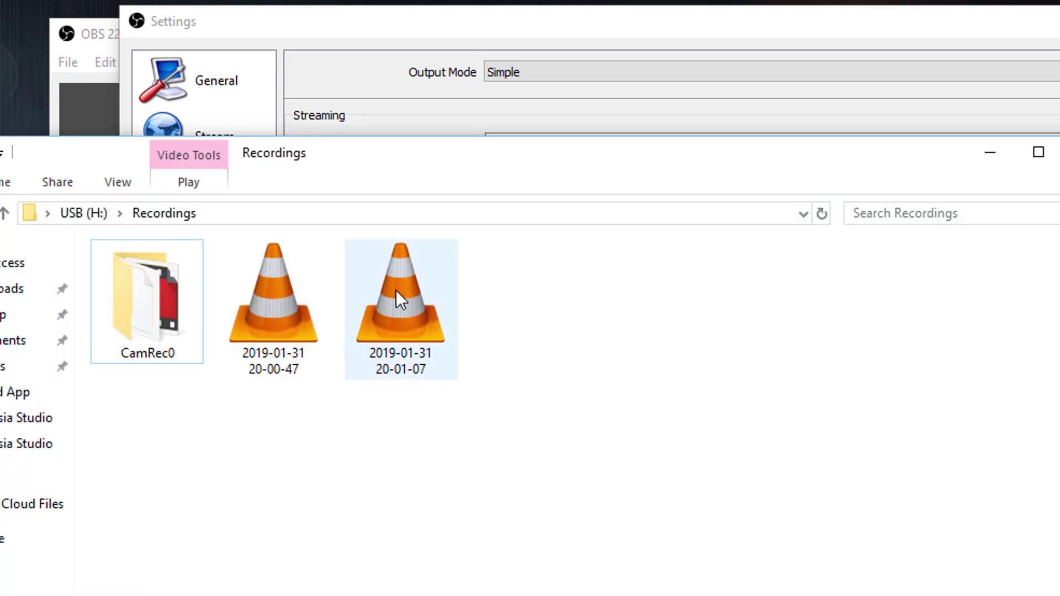
{"action": "left_click_drag", "start_coordinate": [423, 167], "coordinate": [457, 426]}
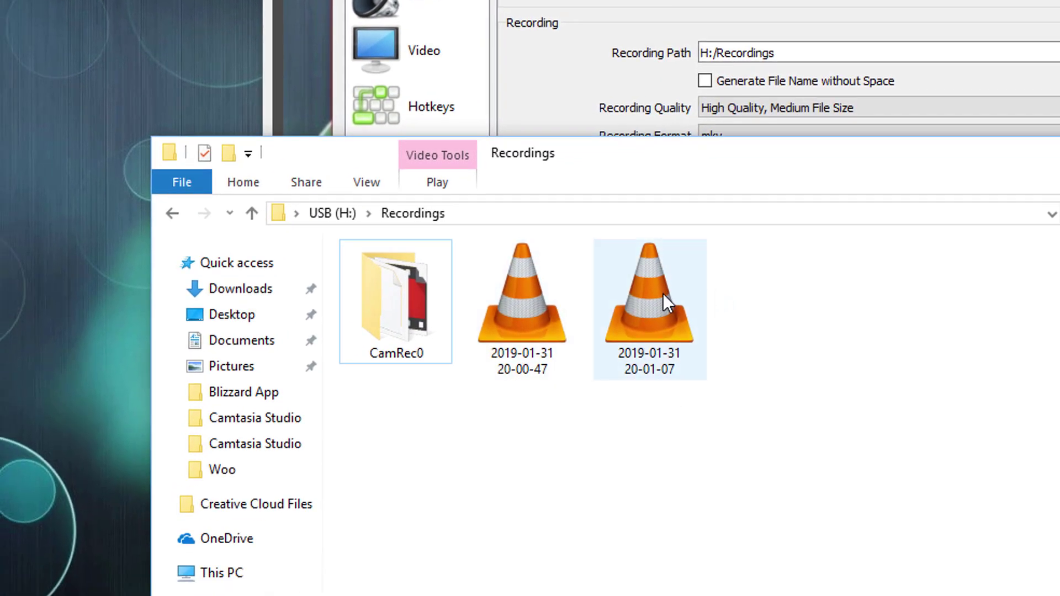
{"action": "mouse_move", "coordinate": [642, 288]}
{"action": "left_click", "coordinate": [528, 297]}
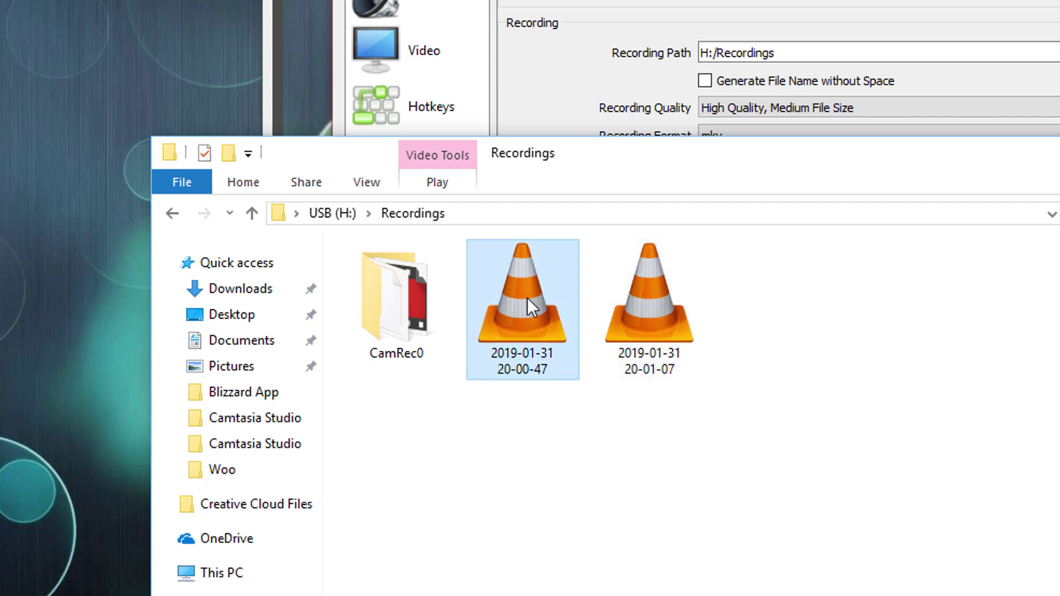
{"action": "double_click", "coordinate": [522, 299]}
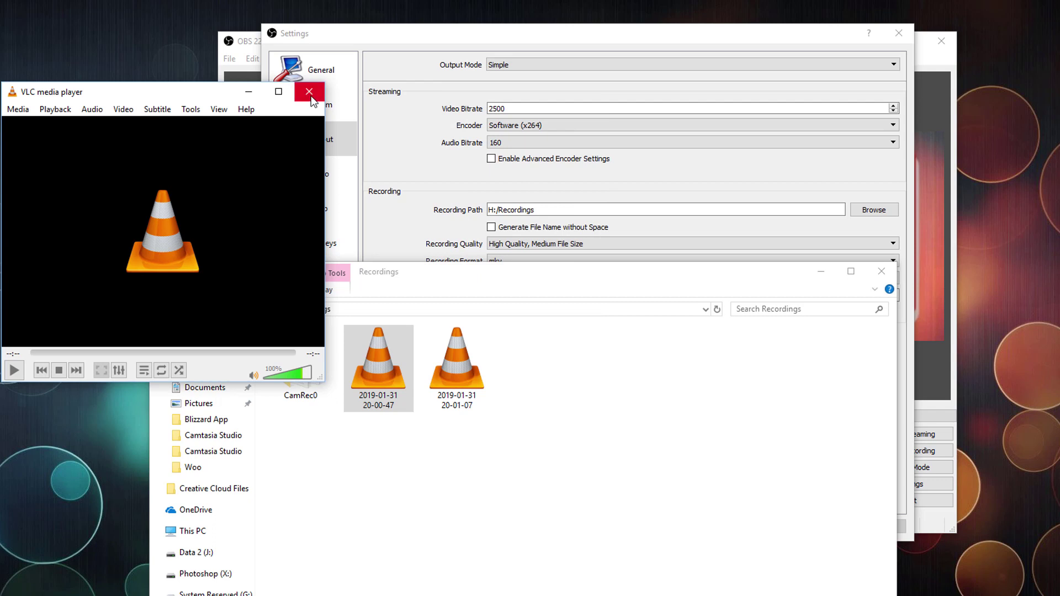
{"action": "left_click", "coordinate": [309, 93]}
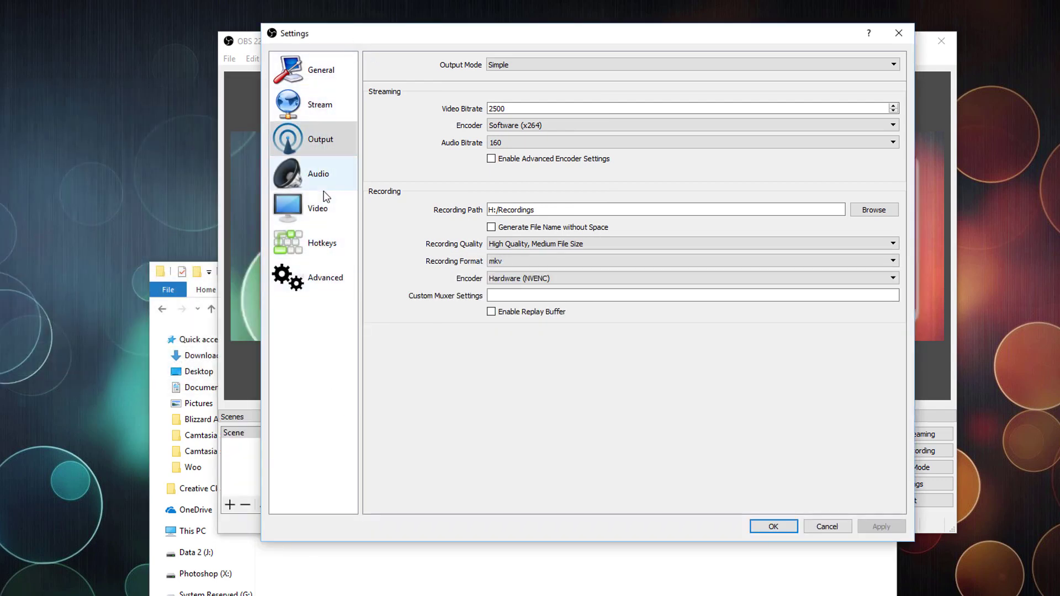
- Check the base canvas resolution in the OBS video settings and return to the Recordings folder
{"action": "left_click", "coordinate": [323, 207]}
{"action": "double_click", "coordinate": [518, 64]}
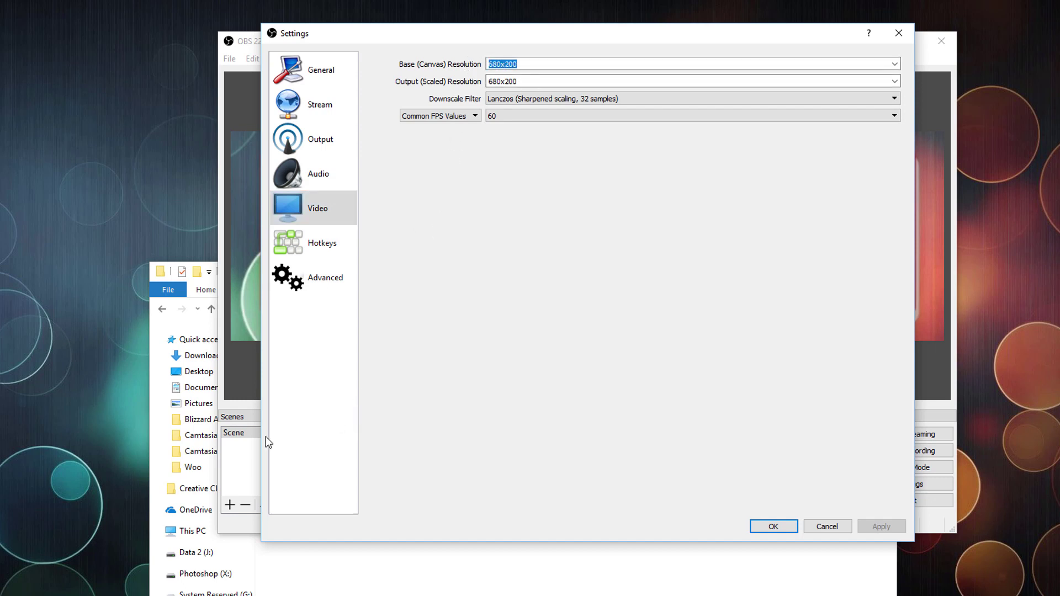
{"action": "key", "text": "alt+Tab"}
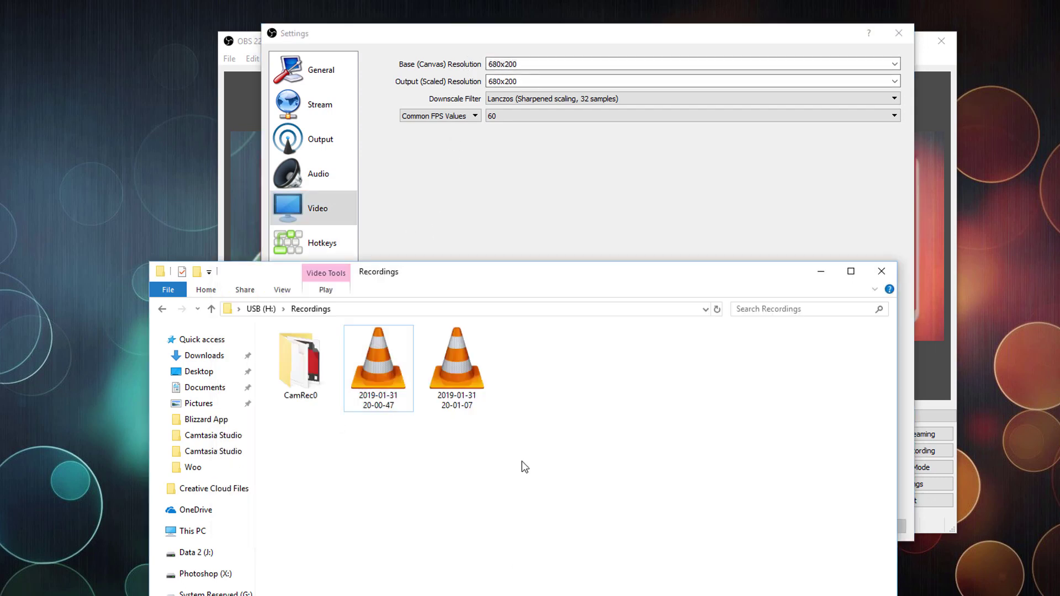
{"action": "left_click_drag", "start_coordinate": [481, 286], "coordinate": [273, 169]}
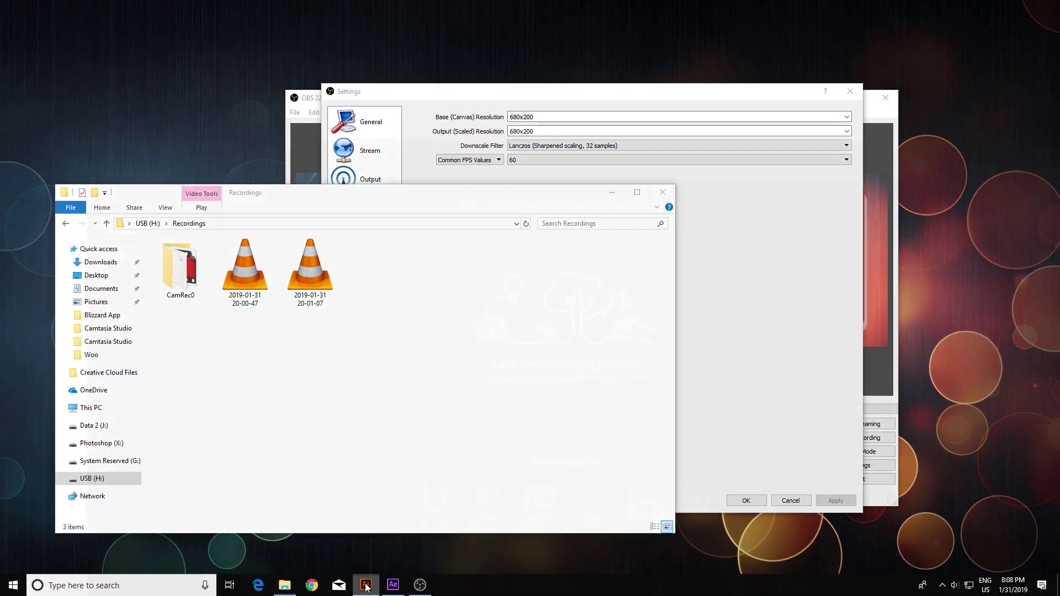
- Switch to Illustrator and draw a rectangle about 804 by 268 px in the upper middle of the artboard
{"action": "left_click", "coordinate": [365, 585]}
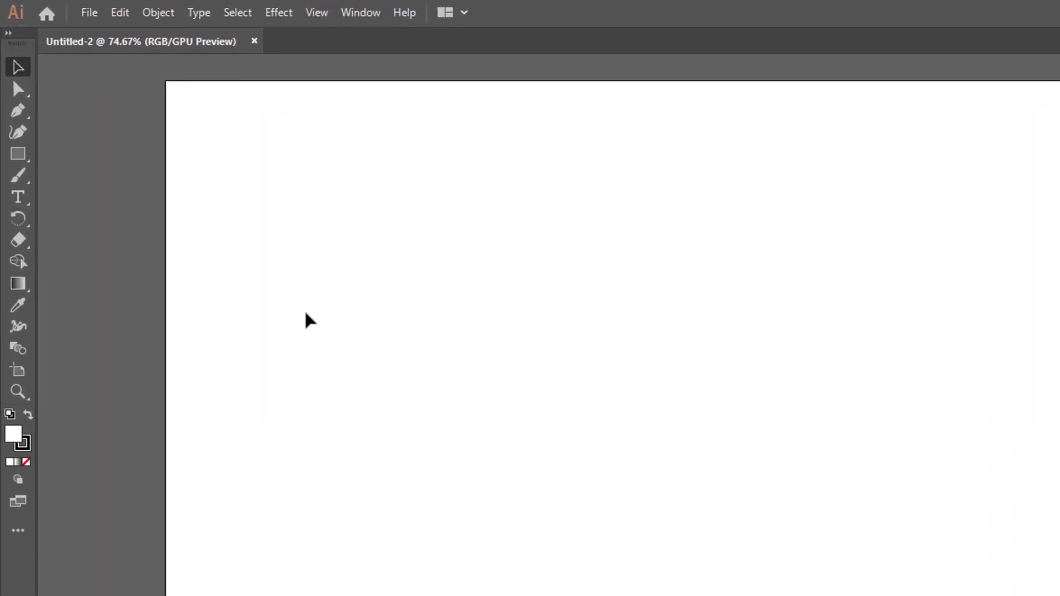
{"action": "left_click", "coordinate": [17, 163]}
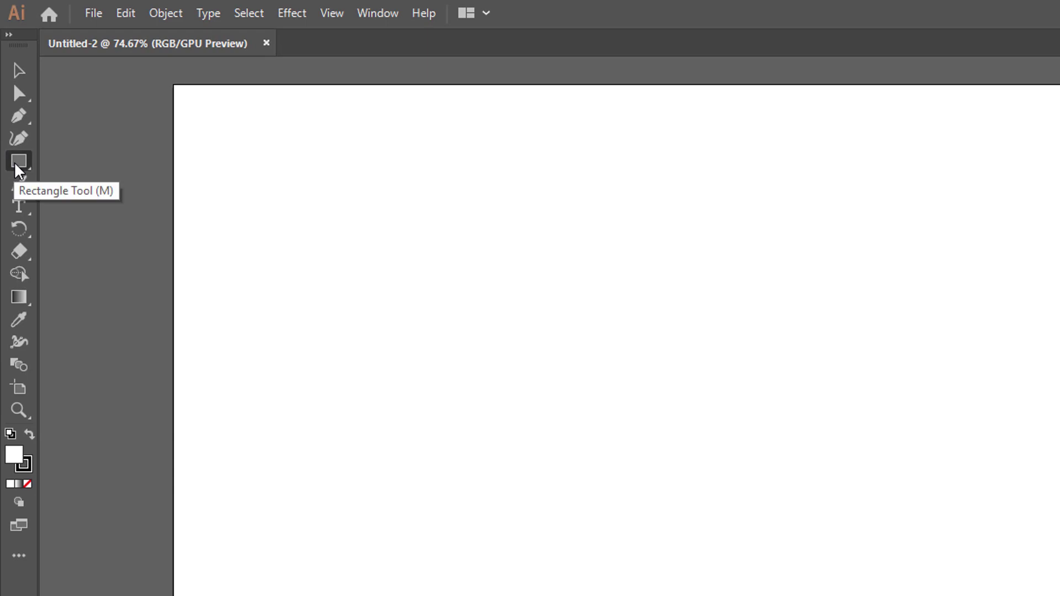
{"action": "mouse_move", "coordinate": [323, 188]}
{"action": "left_mouse_down"}
{"action": "mouse_move", "coordinate": [689, 294]}
{"action": "mouse_move", "coordinate": [695, 311]}
{"action": "left_mouse_up"}
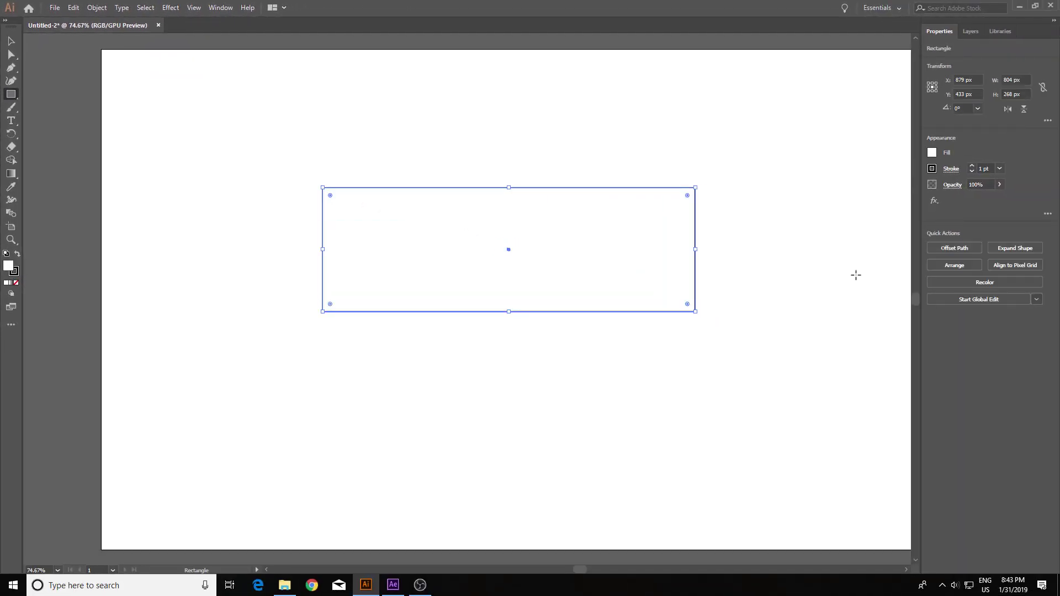
- Remove the rectangle's stroke and fill it with red
{"action": "left_click", "coordinate": [932, 169]}
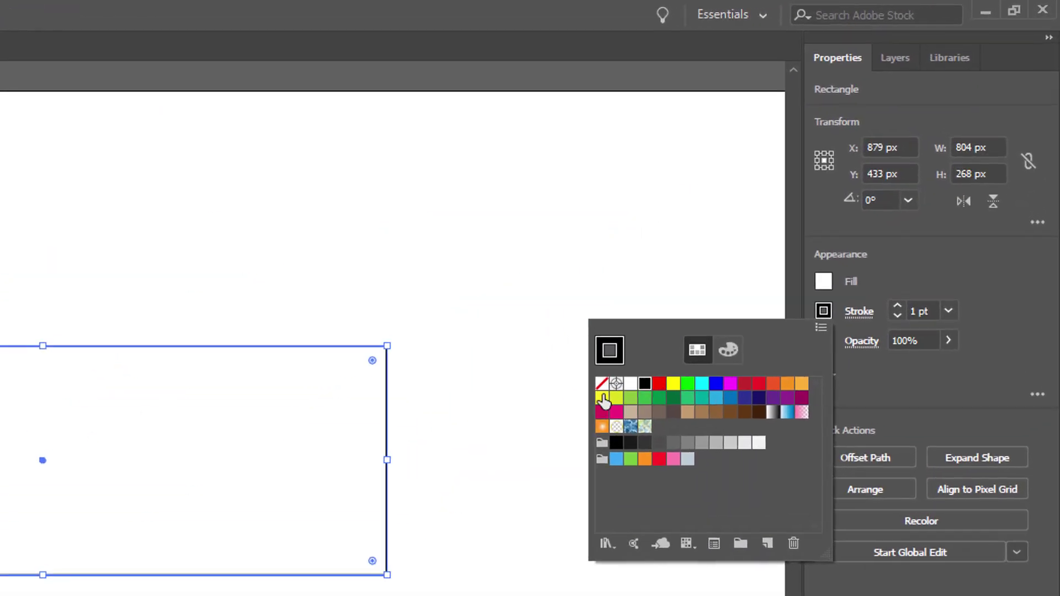
{"action": "left_click", "coordinate": [602, 383]}
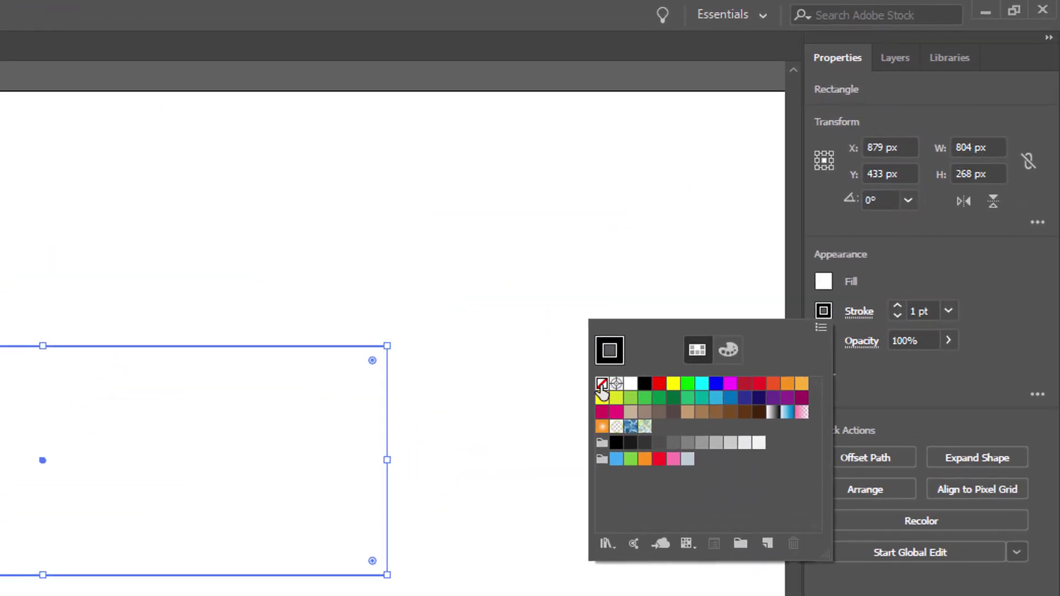
{"action": "left_click", "coordinate": [823, 283]}
{"action": "left_click", "coordinate": [823, 283]}
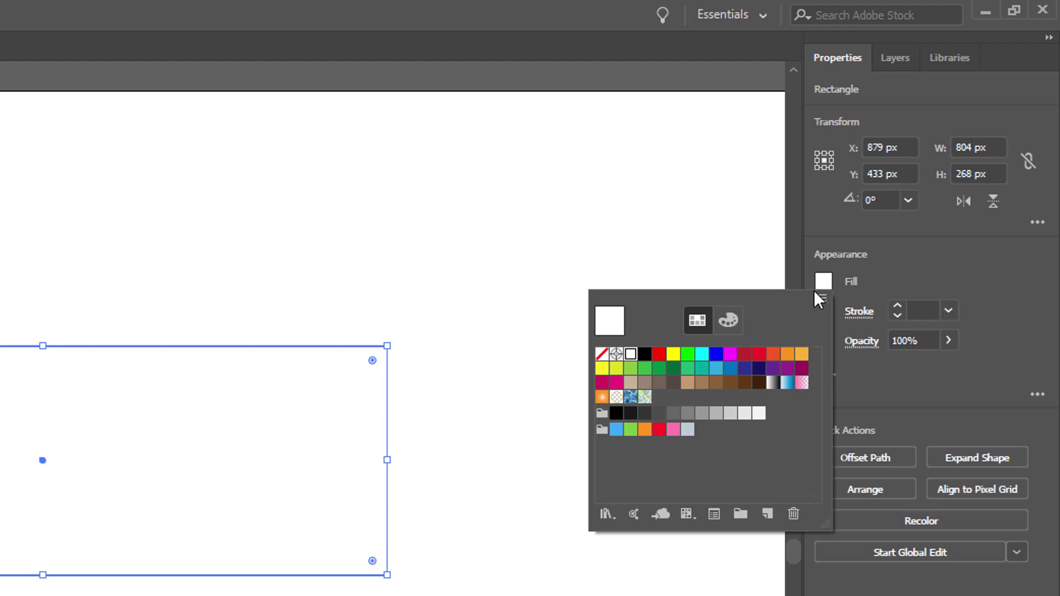
{"action": "left_click", "coordinate": [659, 353]}
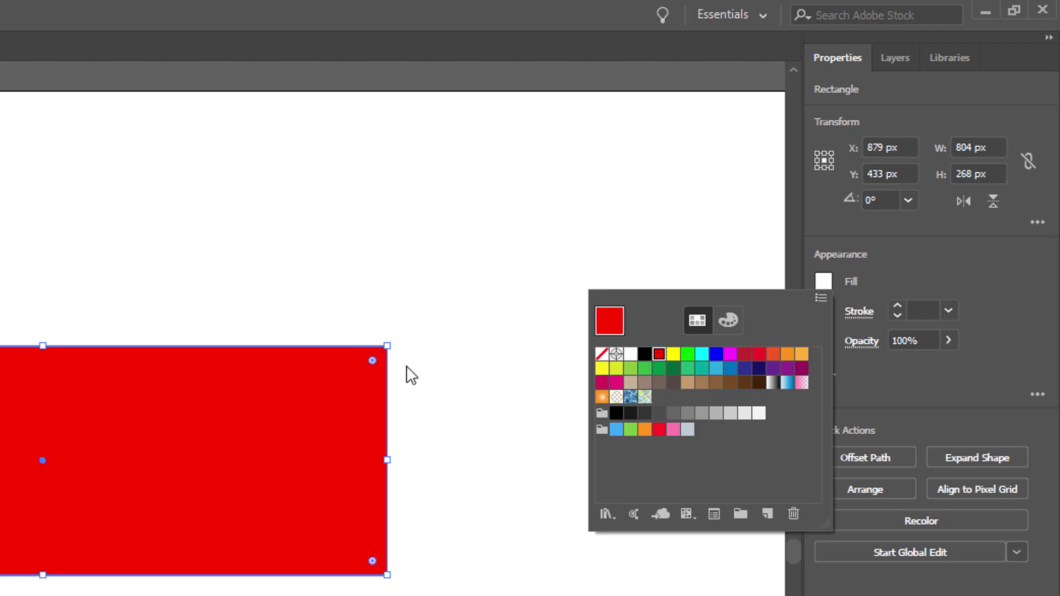
{"action": "left_click", "coordinate": [405, 372]}
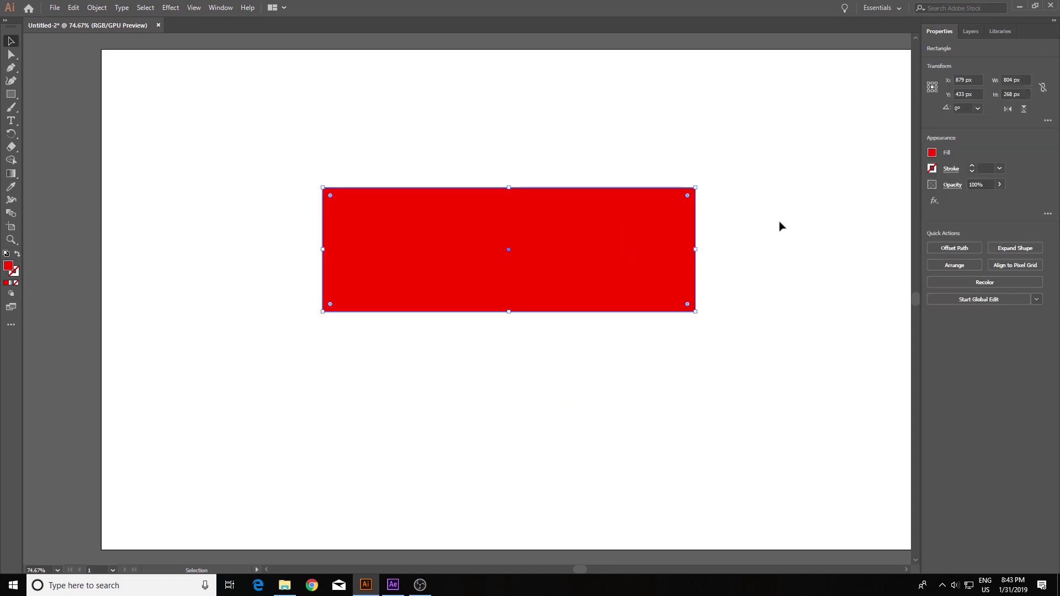
- Check the canvas resolution in OBS, resize the red rectangle to 680 px wide and 200 px high, and deselect it
{"action": "left_click", "coordinate": [420, 584]}
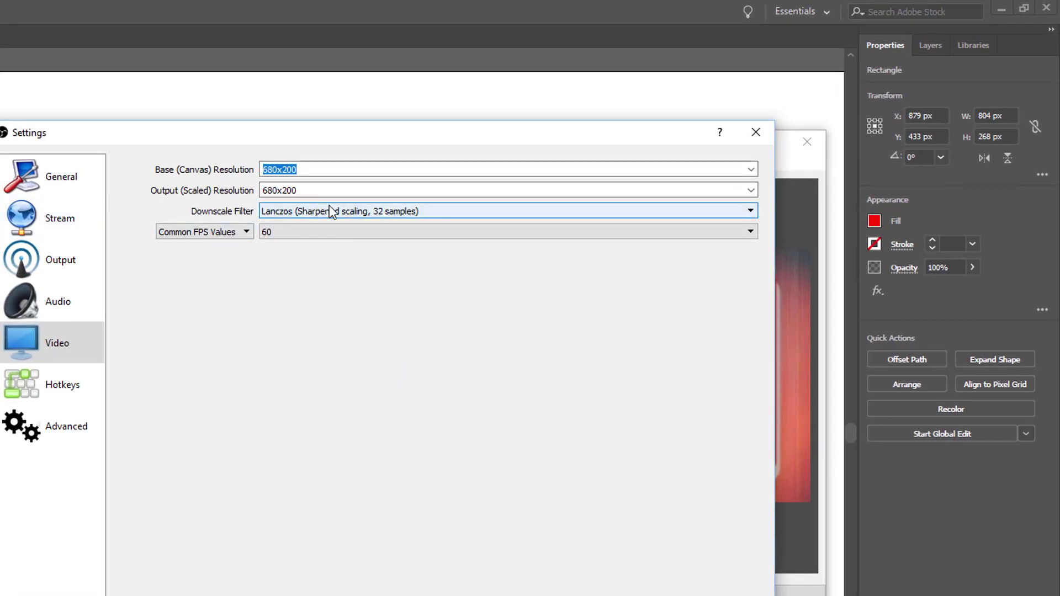
{"action": "key", "text": "Down"}
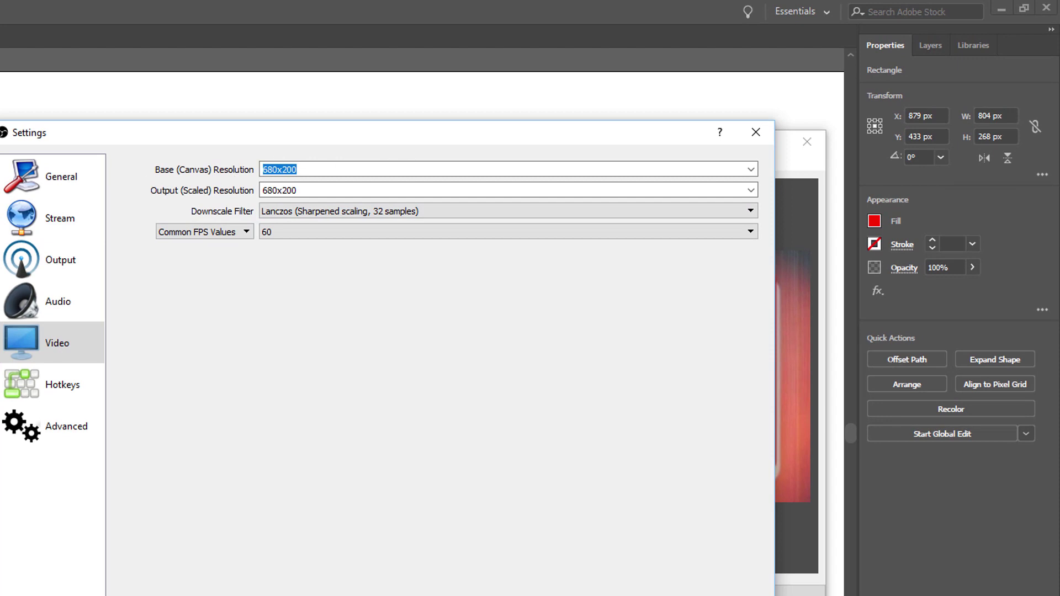
{"action": "key", "text": "alt+Tab"}
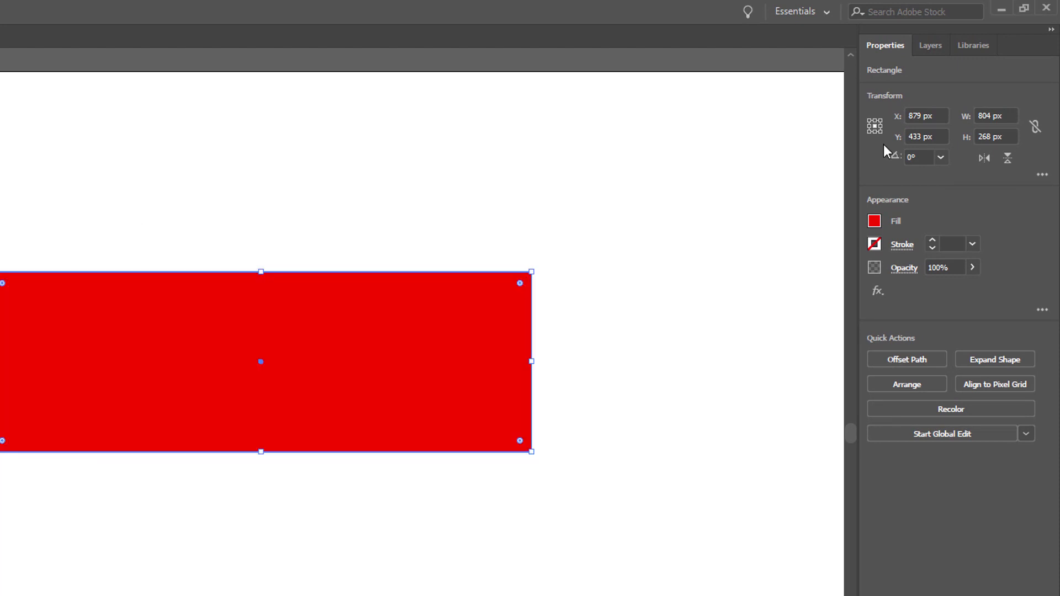
{"action": "left_click", "coordinate": [1002, 116]}
{"action": "type", "text": "680"}
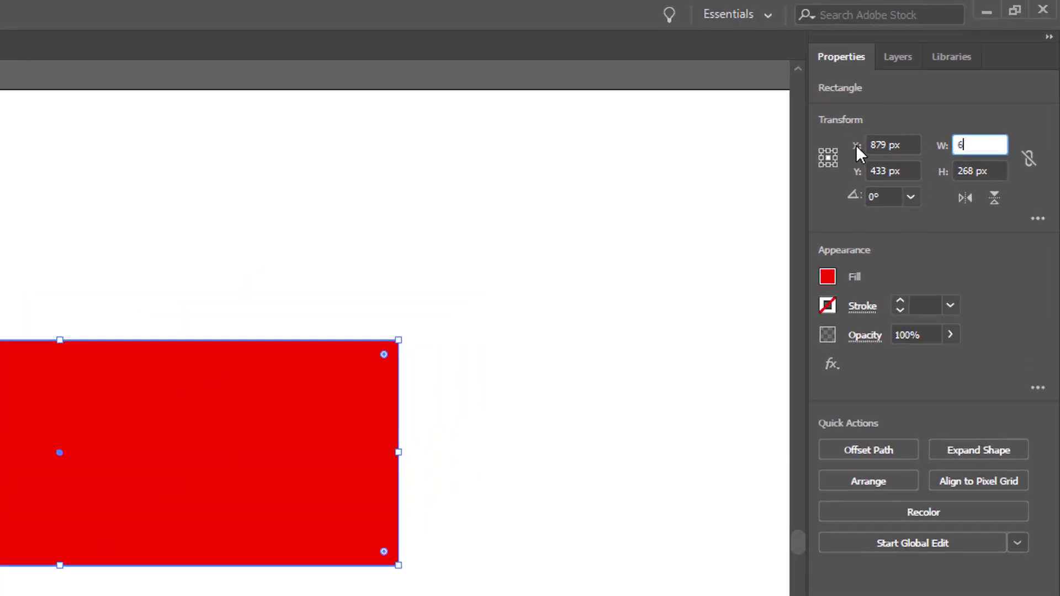
{"action": "key", "text": "Tab"}
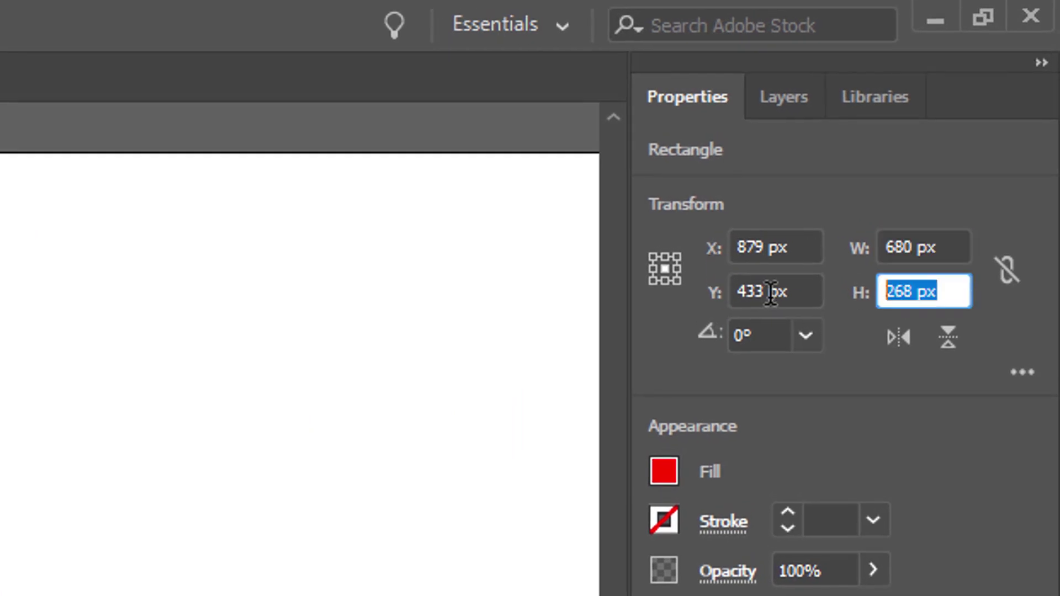
{"action": "type", "text": "200"}
{"action": "key", "text": "Return"}
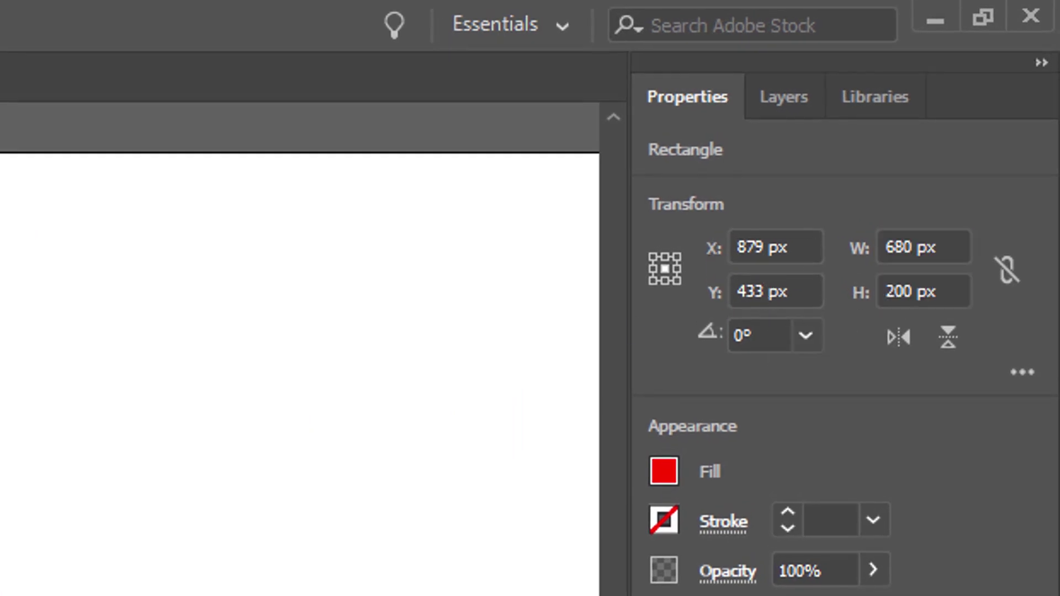
{"action": "key", "text": "ctrl+shift+a"}
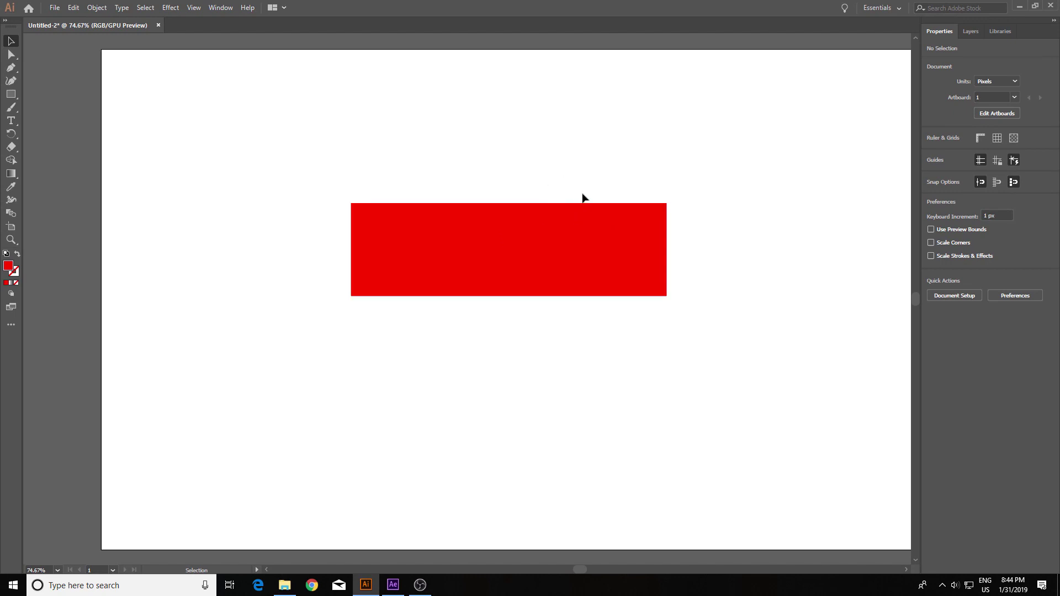
- Copy the red rectangle, paste the copy directly in front of the original, and clear the selection
{"action": "left_click", "coordinate": [613, 294]}
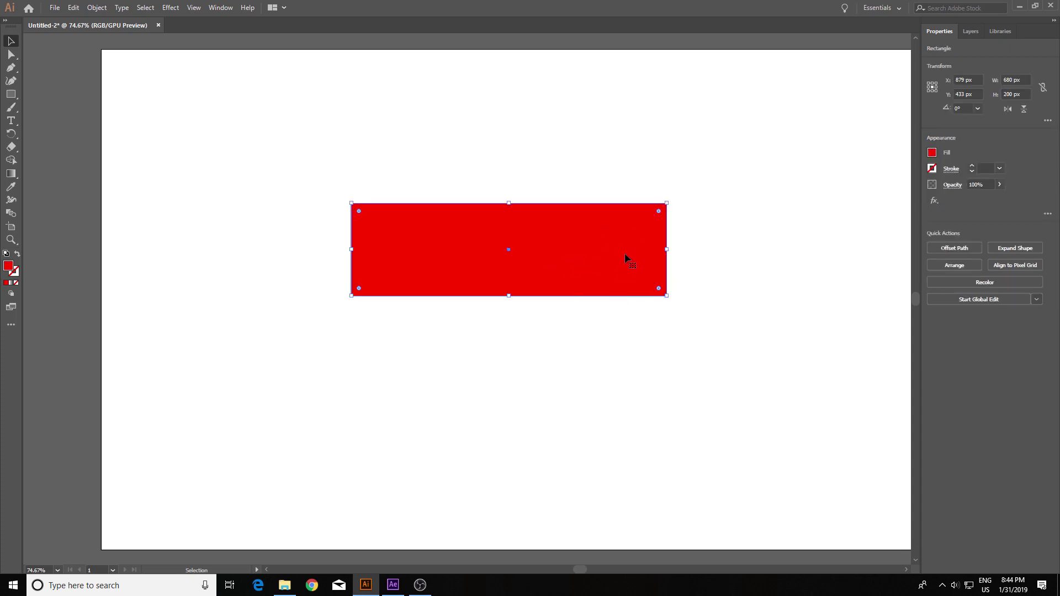
{"action": "key", "text": "a"}
{"action": "key", "text": "v"}
{"action": "left_click", "coordinate": [77, 9]}
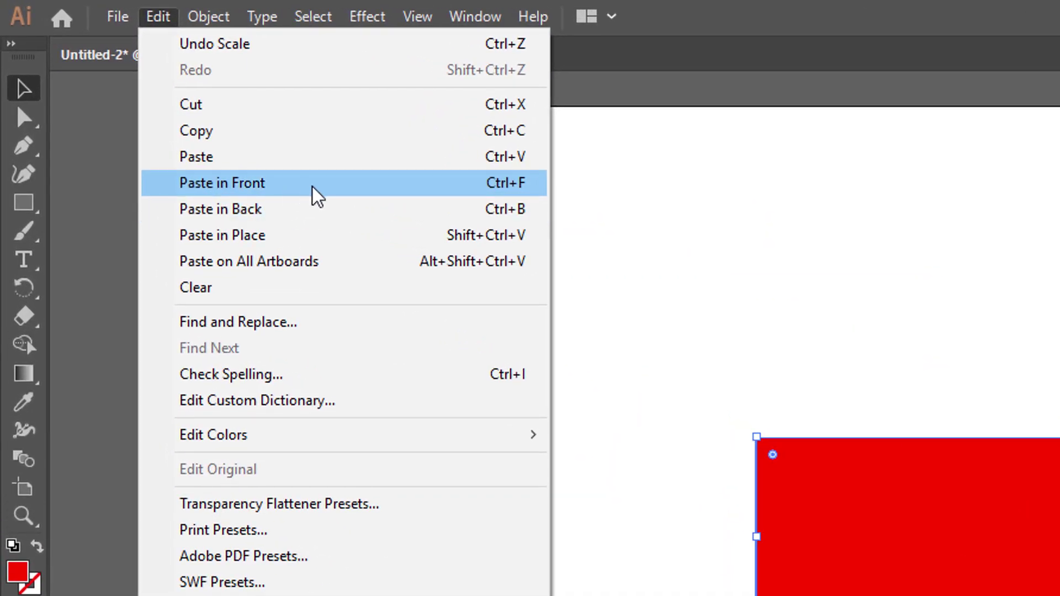
{"action": "left_click", "coordinate": [313, 186]}
{"action": "left_click", "coordinate": [1059, 518]}
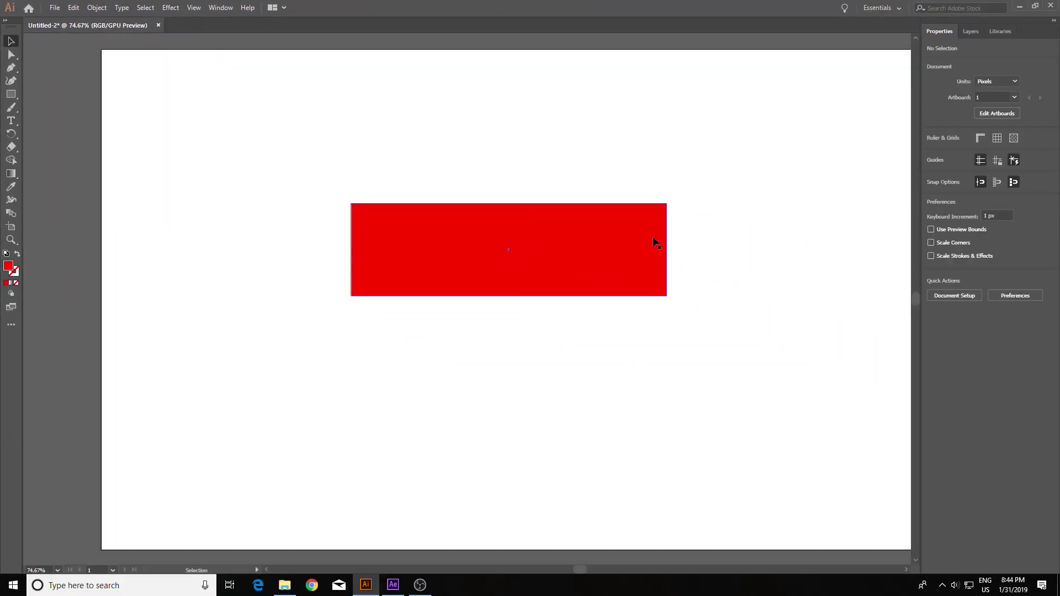
- Fill the front rectangle with blue and set its height to 230 px
{"action": "left_click", "coordinate": [649, 237]}
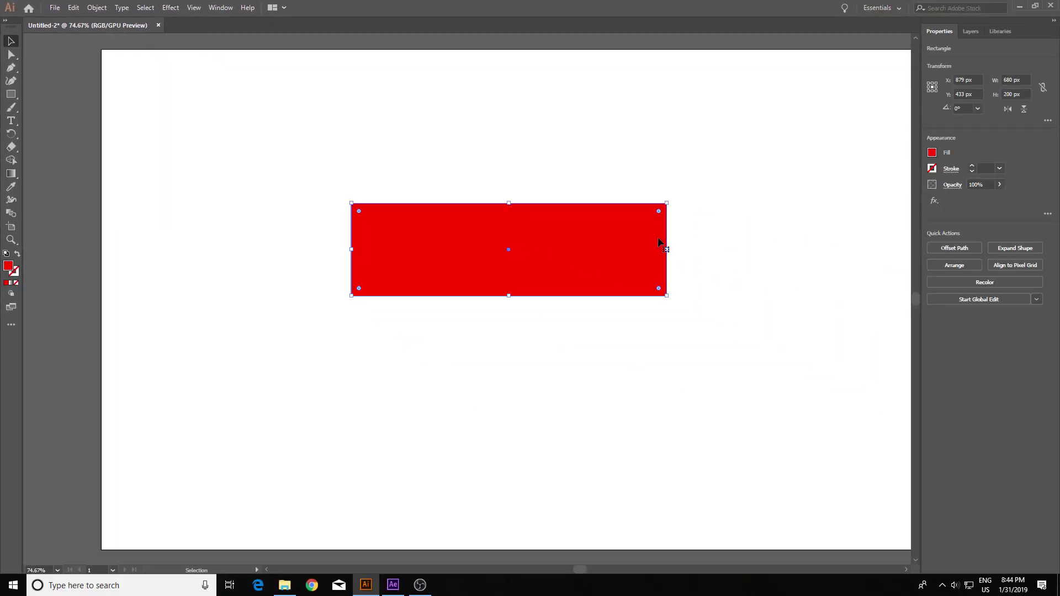
{"action": "left_click", "coordinate": [932, 154]}
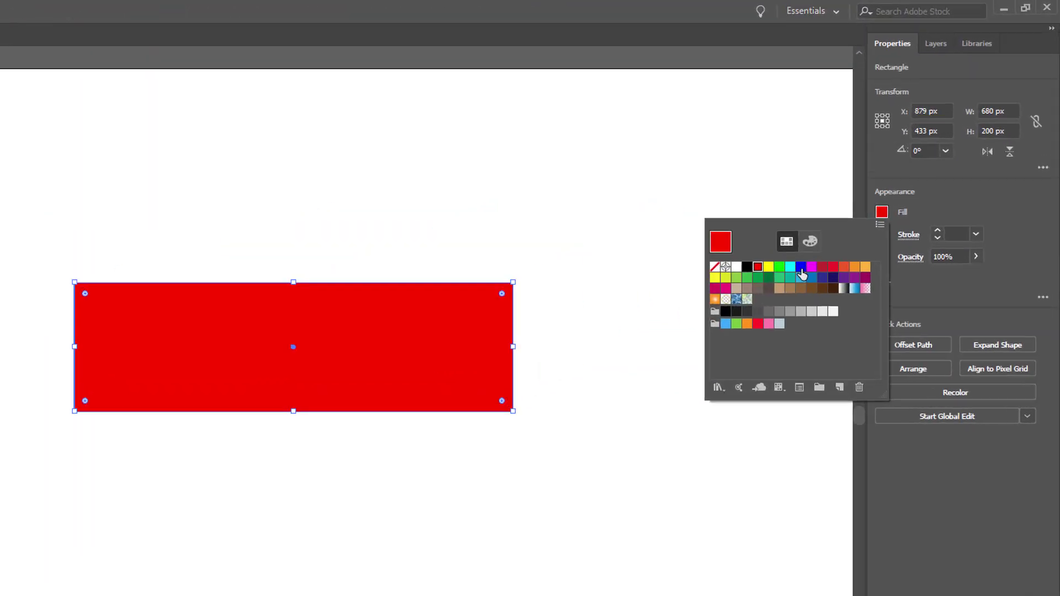
{"action": "left_click", "coordinate": [873, 193]}
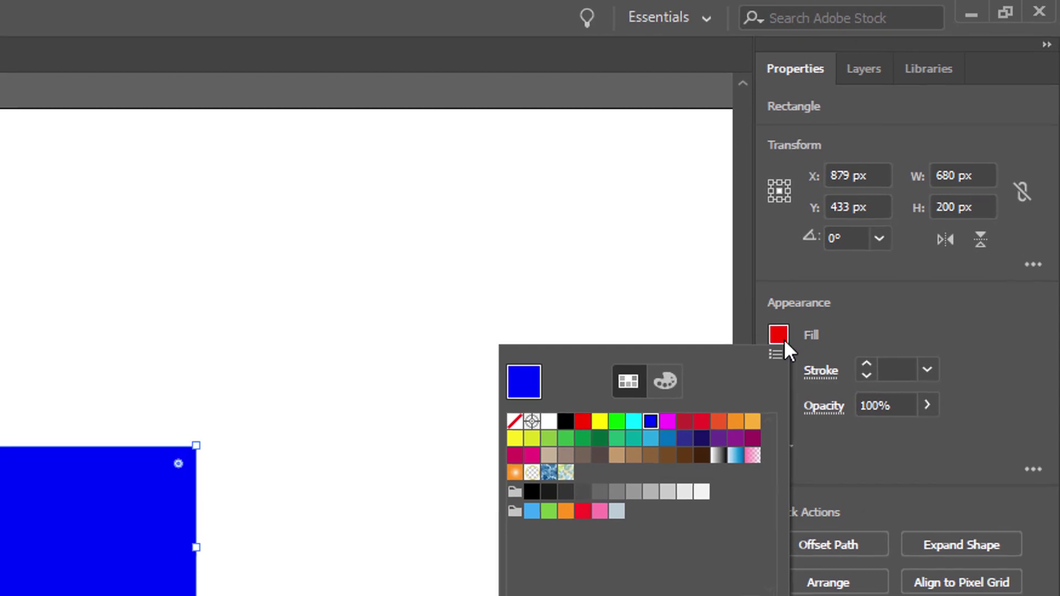
{"action": "left_click_drag", "start_coordinate": [958, 200], "coordinate": [890, 216]}
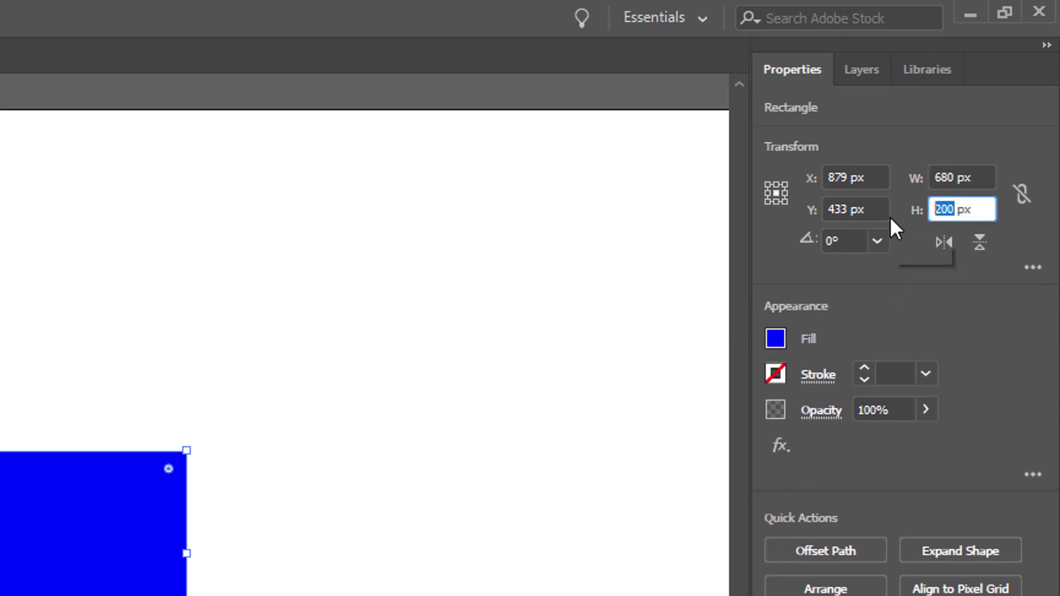
{"action": "type", "text": "230"}
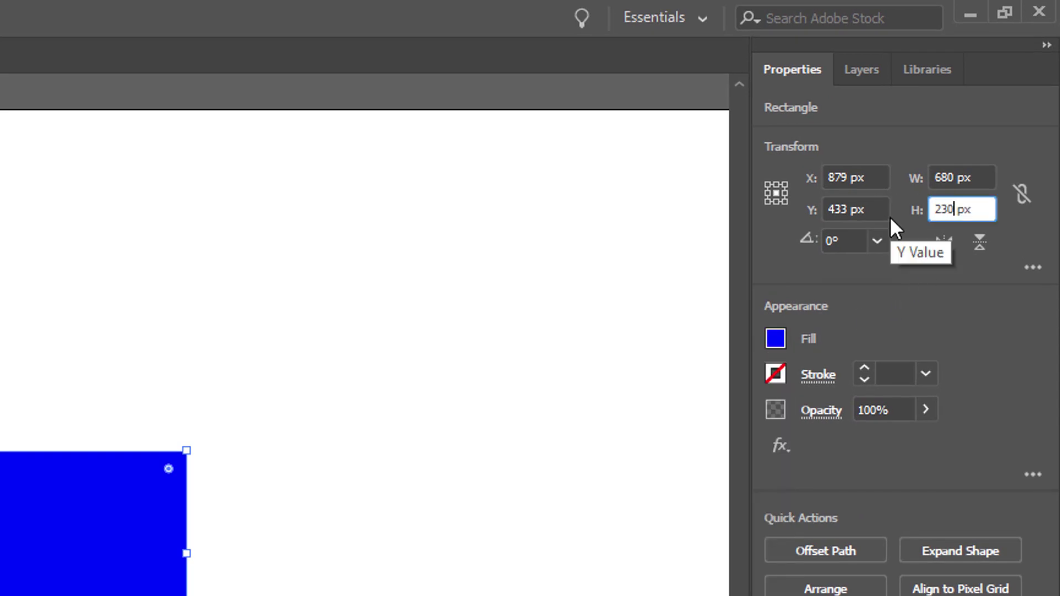
{"action": "key", "text": "Return"}
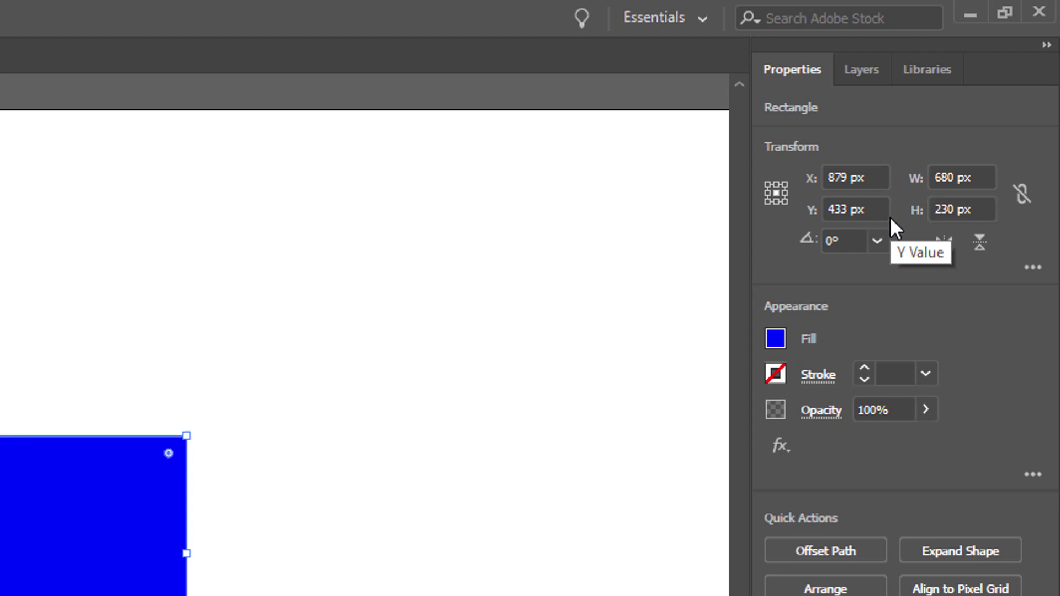
- Send the blue rectangle backward so it sits behind the red one, and select both rectangles
{"action": "left_click", "coordinate": [359, 356]}
{"action": "key", "text": "ctrl+a"}
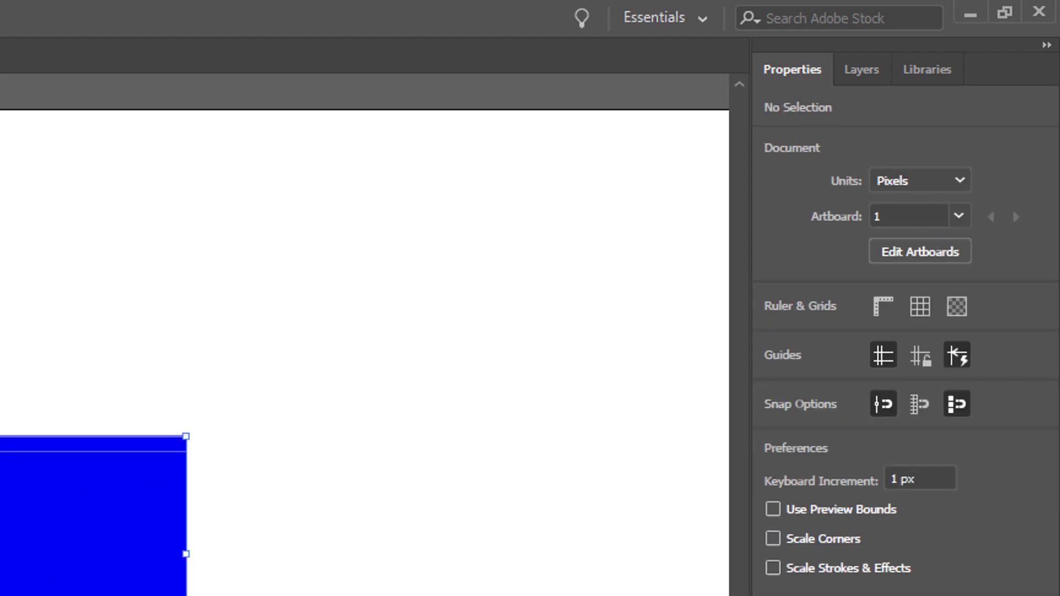
{"action": "left_click", "coordinate": [313, 585]}
{"action": "left_click", "coordinate": [69, 539]}
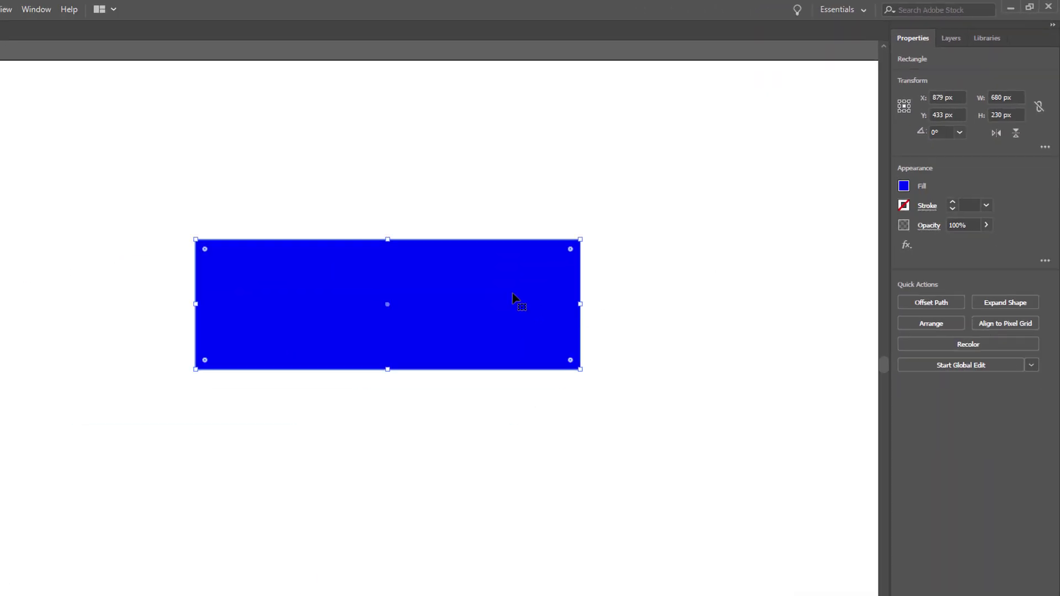
{"action": "right_click", "coordinate": [67, 537]}
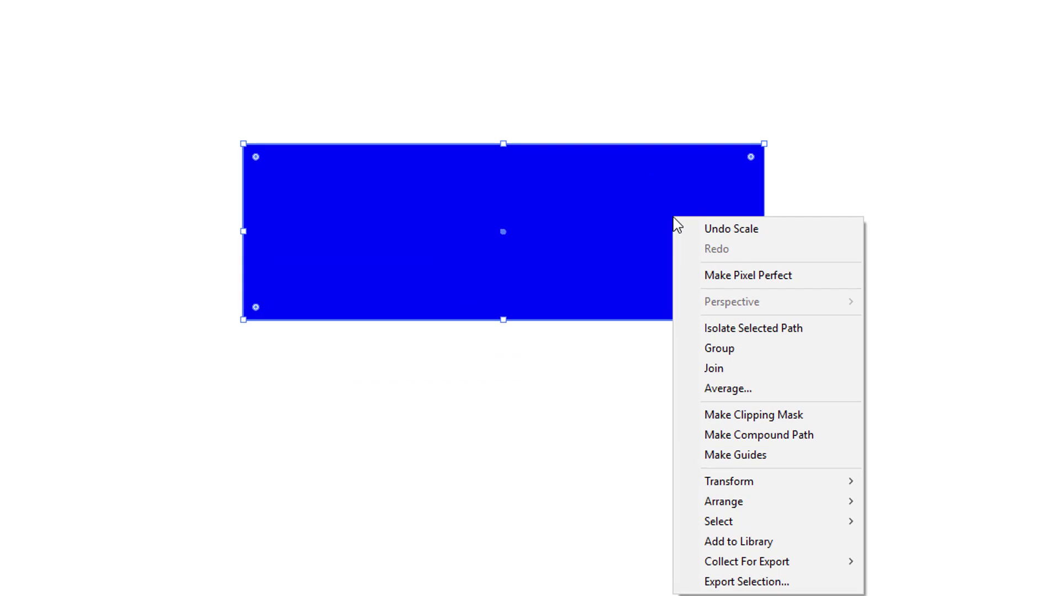
{"action": "mouse_move", "coordinate": [766, 501]}
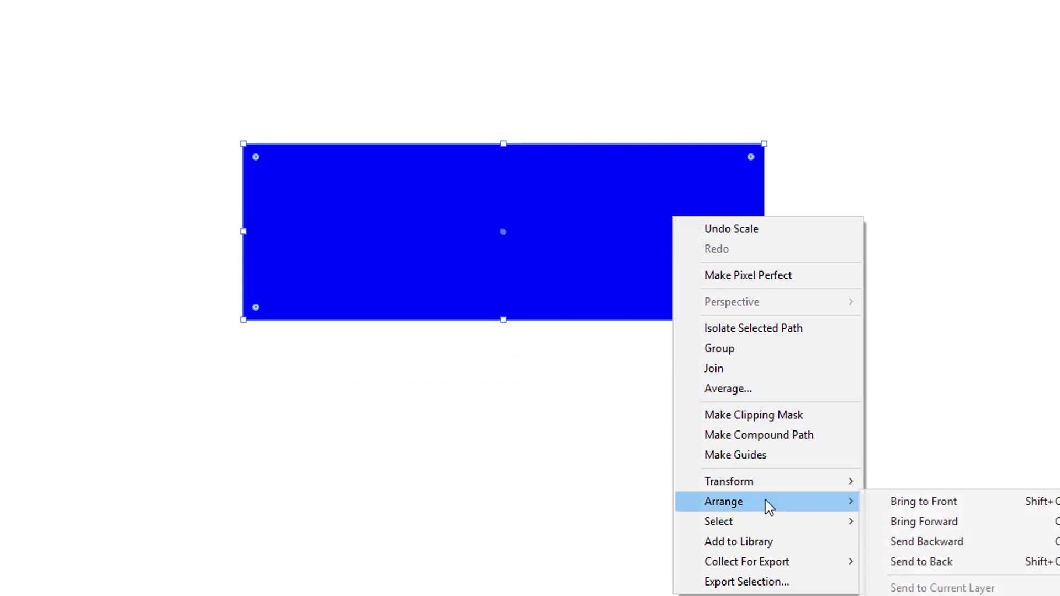
{"action": "left_click", "coordinate": [962, 546]}
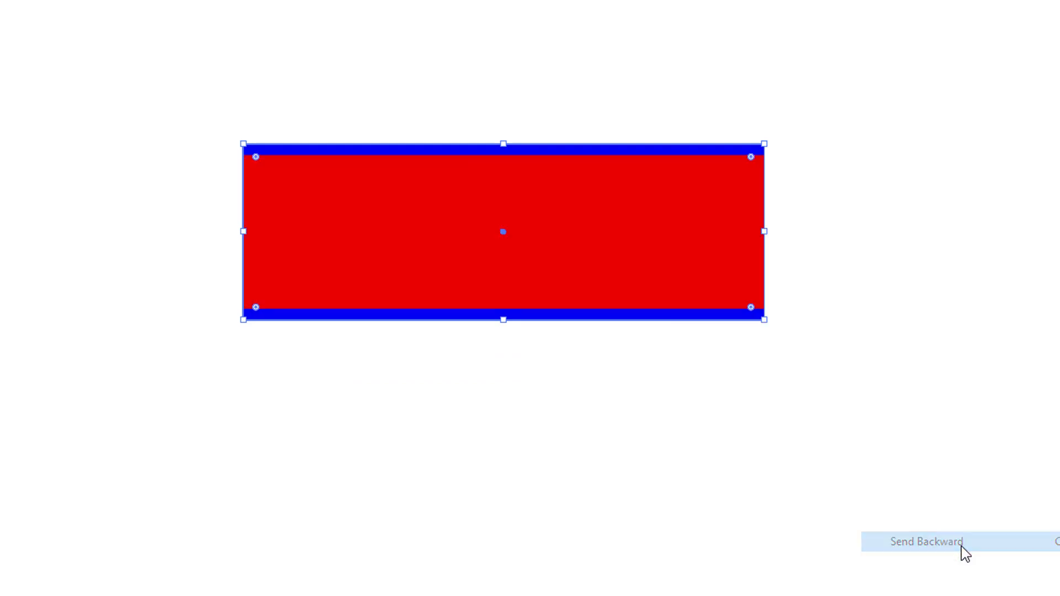
{"action": "left_click_drag", "start_coordinate": [852, 102], "coordinate": [68, 386]}
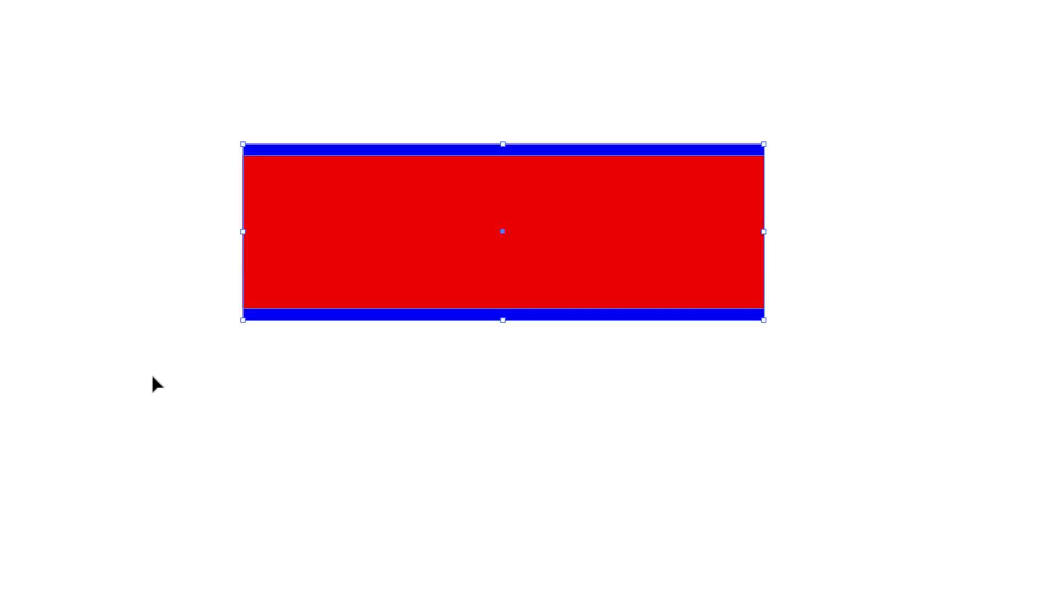
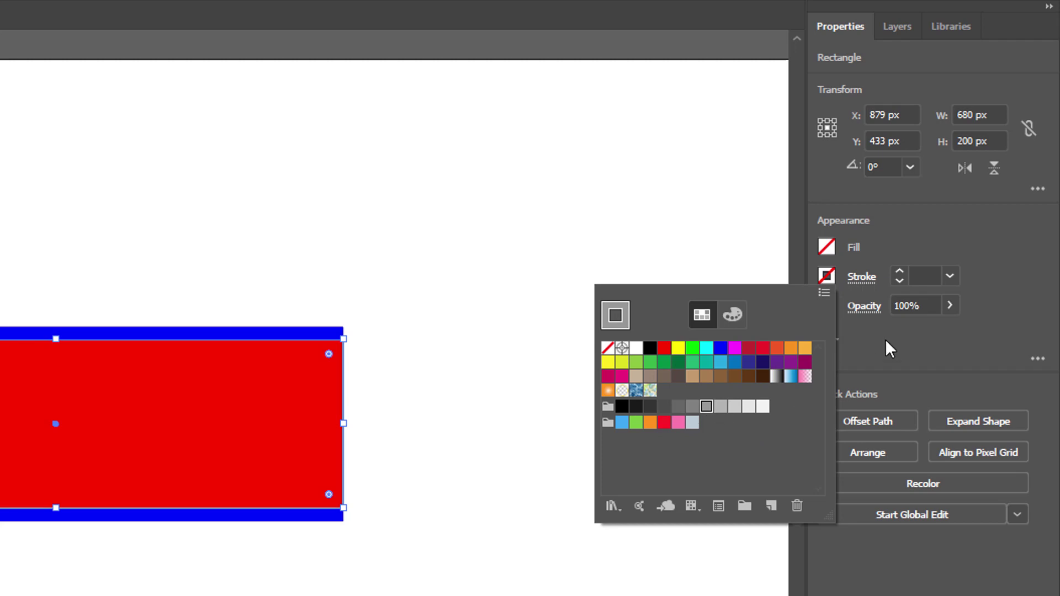
- Finish applying the grey stroke to the unfilled top rectangle, round all its corners, and deselect it
{"action": "left_click", "coordinate": [906, 347]}
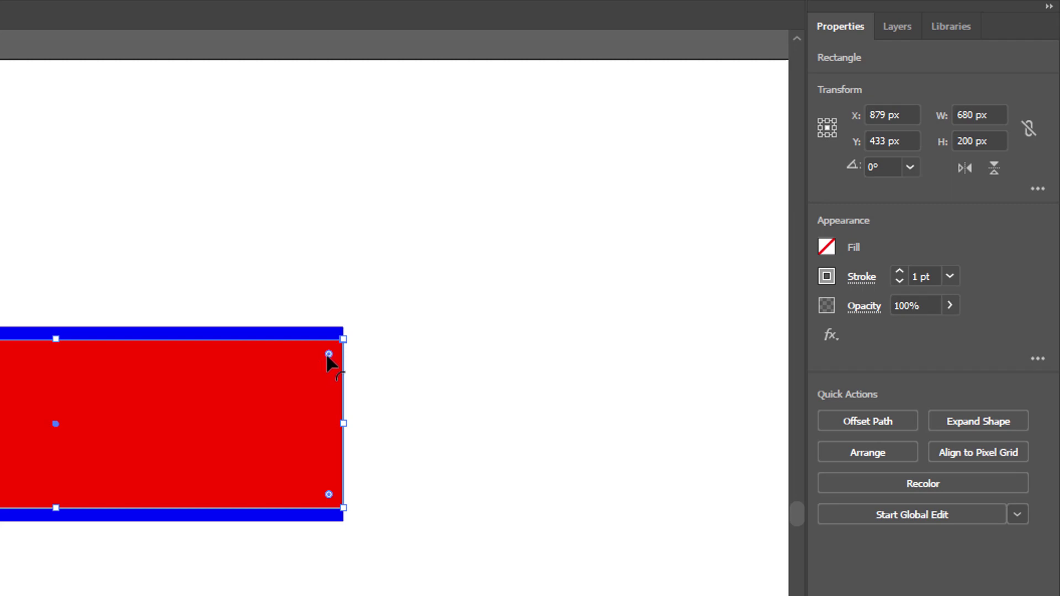
{"action": "left_click_drag", "start_coordinate": [329, 354], "coordinate": [313, 374]}
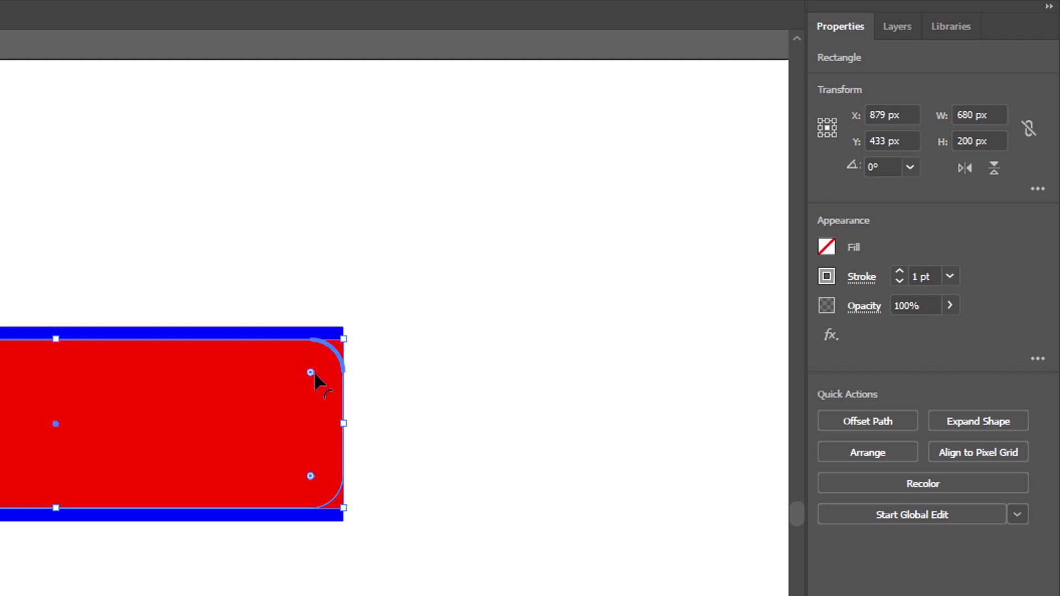
{"action": "left_click", "coordinate": [425, 360]}
{"action": "left_click", "coordinate": [336, 355]}
{"action": "left_click", "coordinate": [430, 371]}
{"action": "key", "text": "ctrl+plus"}
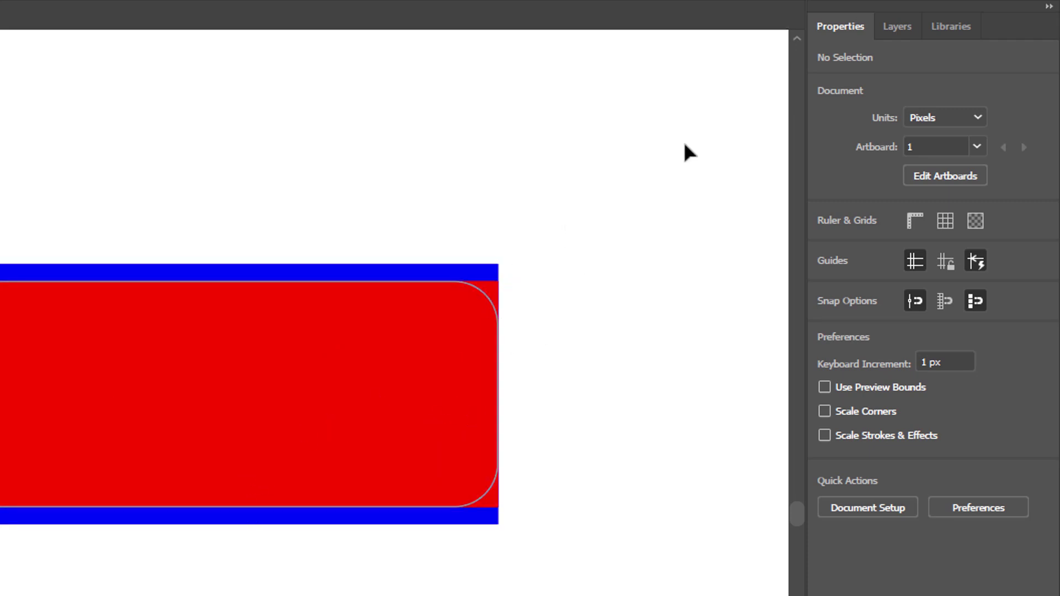
- Duplicate Layer 1, hide the duplicate layer, and check which objects it contains
{"action": "left_click", "coordinate": [895, 28]}
{"action": "left_click_drag", "start_coordinate": [392, 213], "coordinate": [419, 298]}
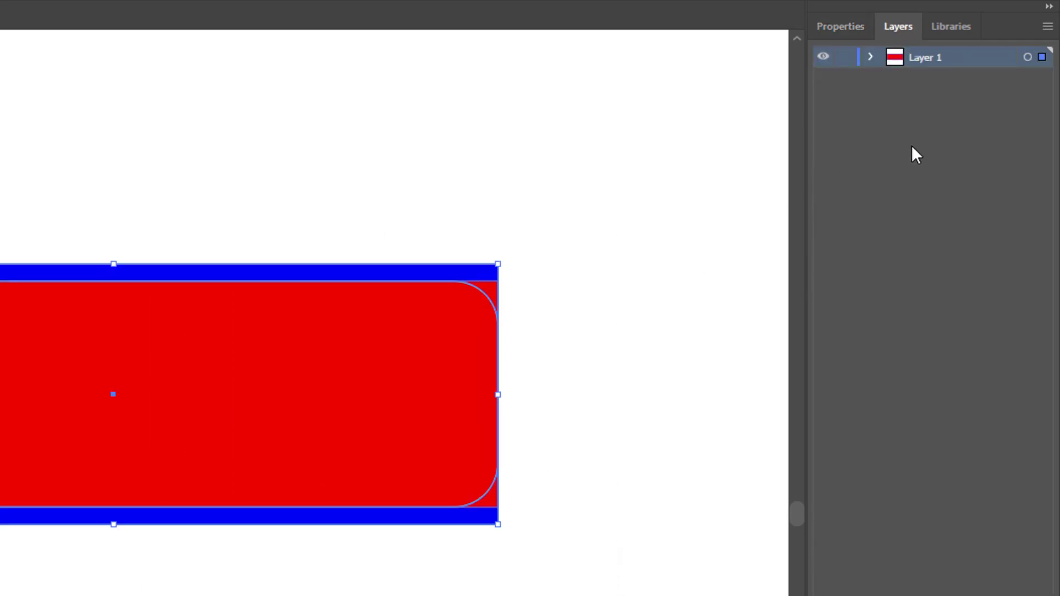
{"action": "left_click", "coordinate": [1047, 26]}
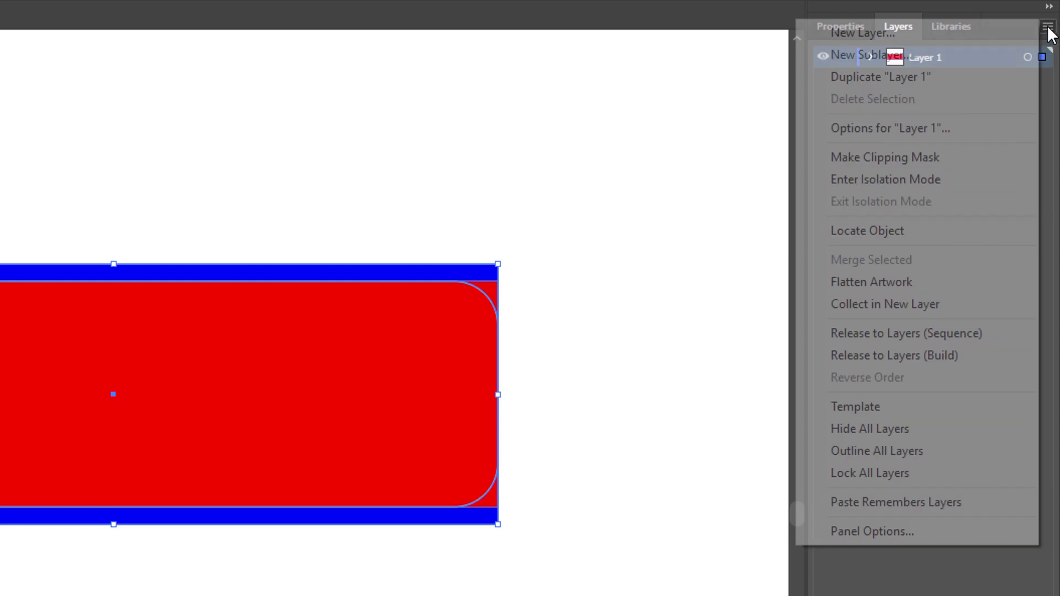
{"action": "left_click", "coordinate": [953, 76]}
{"action": "left_click", "coordinate": [725, 252]}
{"action": "left_click", "coordinate": [941, 58]}
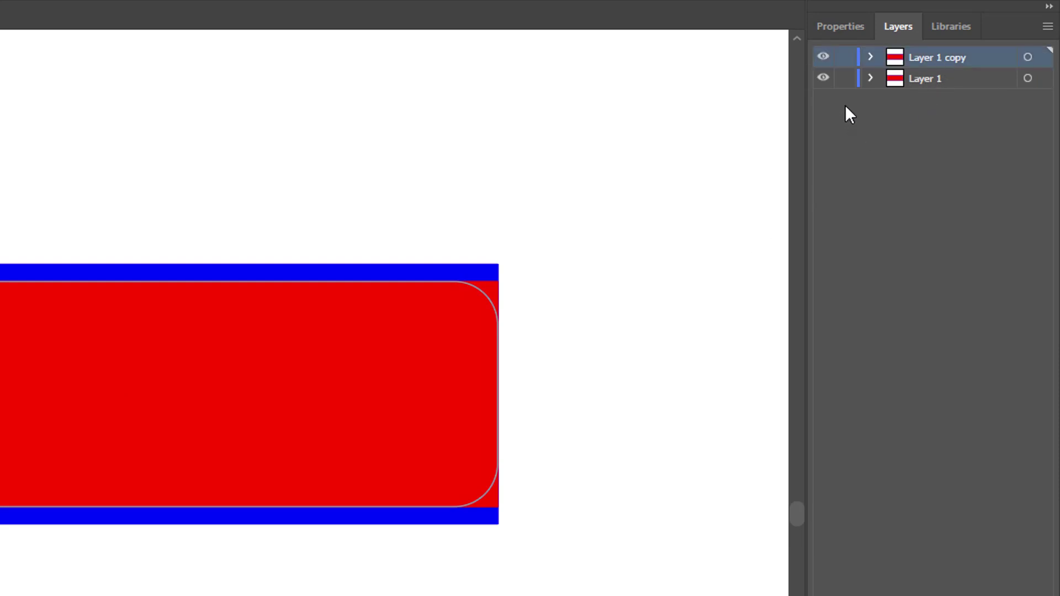
{"action": "left_click", "coordinate": [822, 57]}
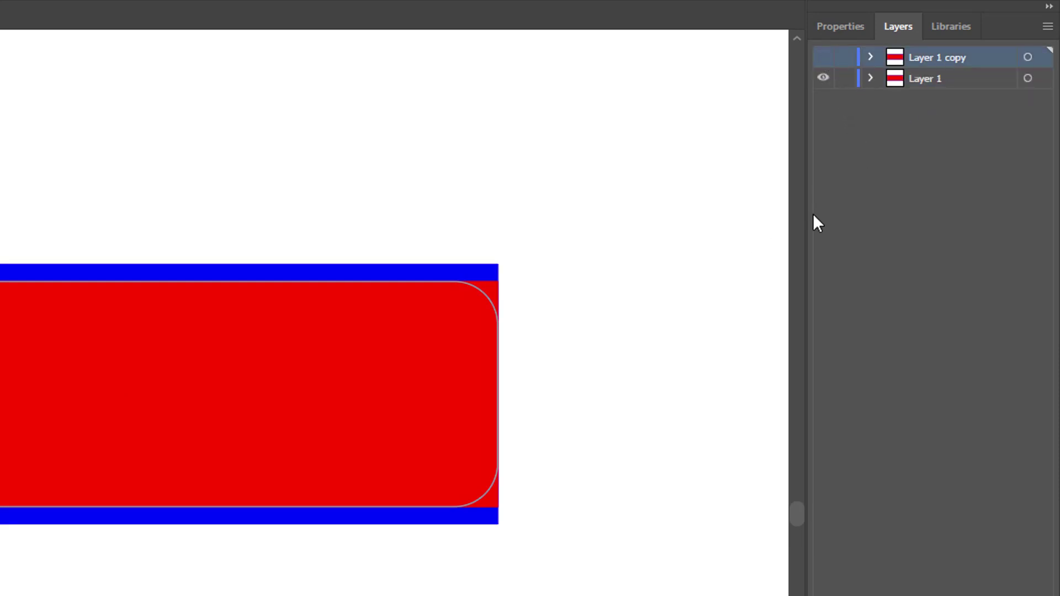
{"action": "left_click", "coordinate": [870, 57]}
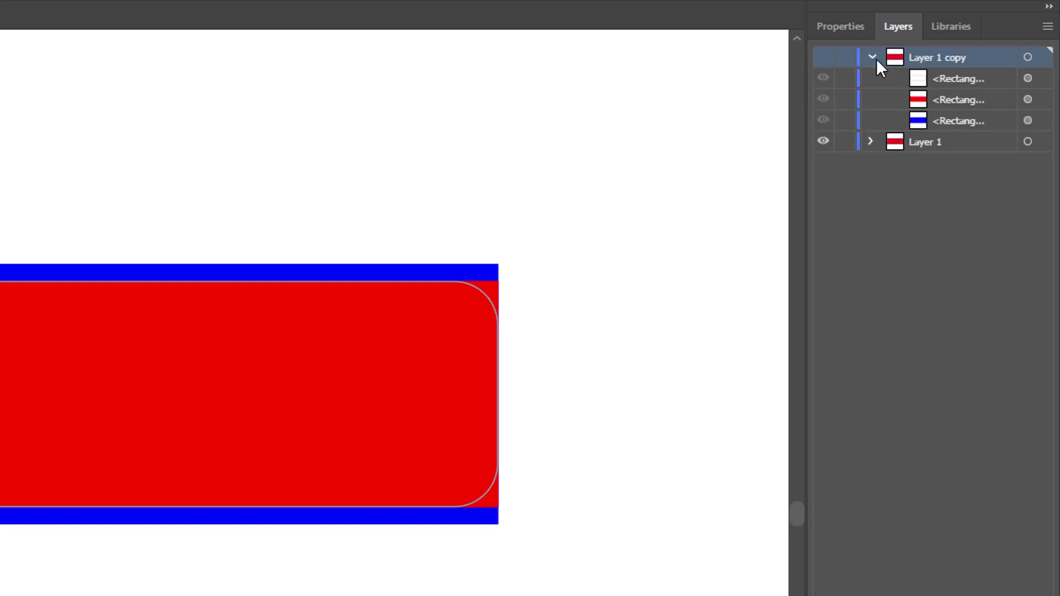
{"action": "left_click", "coordinate": [872, 57]}
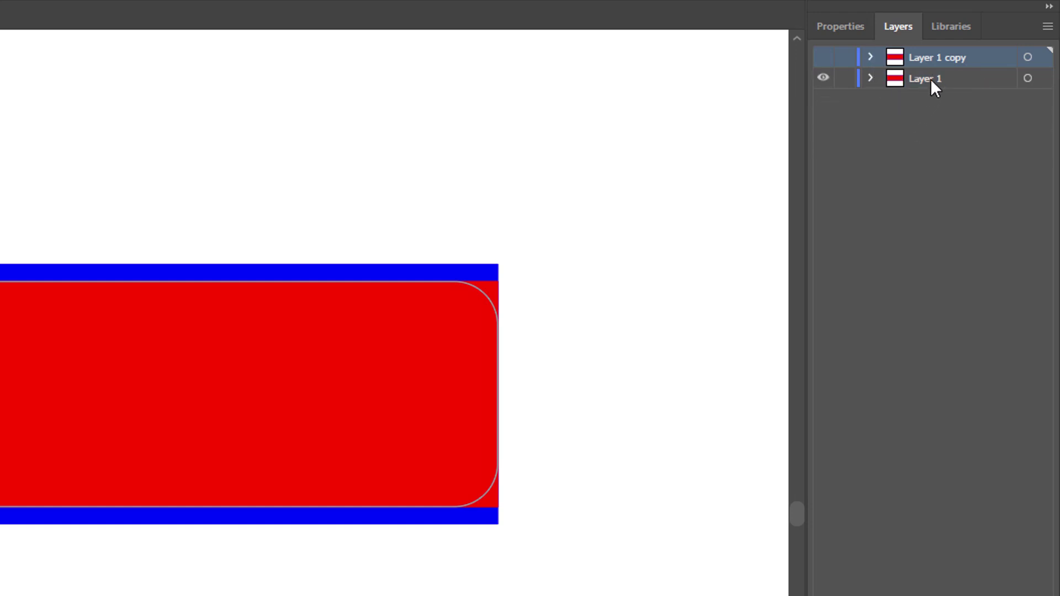
- Expand Layer 1 and duplicate the red rectangle inside it
{"action": "left_click", "coordinate": [930, 79]}
{"action": "left_click", "coordinate": [871, 78]}
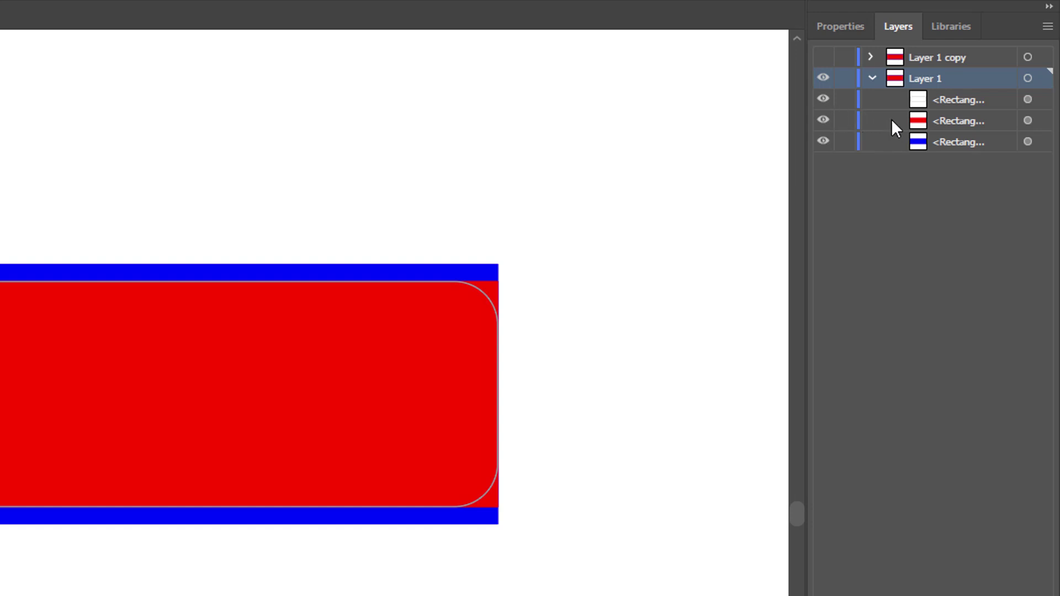
{"action": "left_click", "coordinate": [961, 121]}
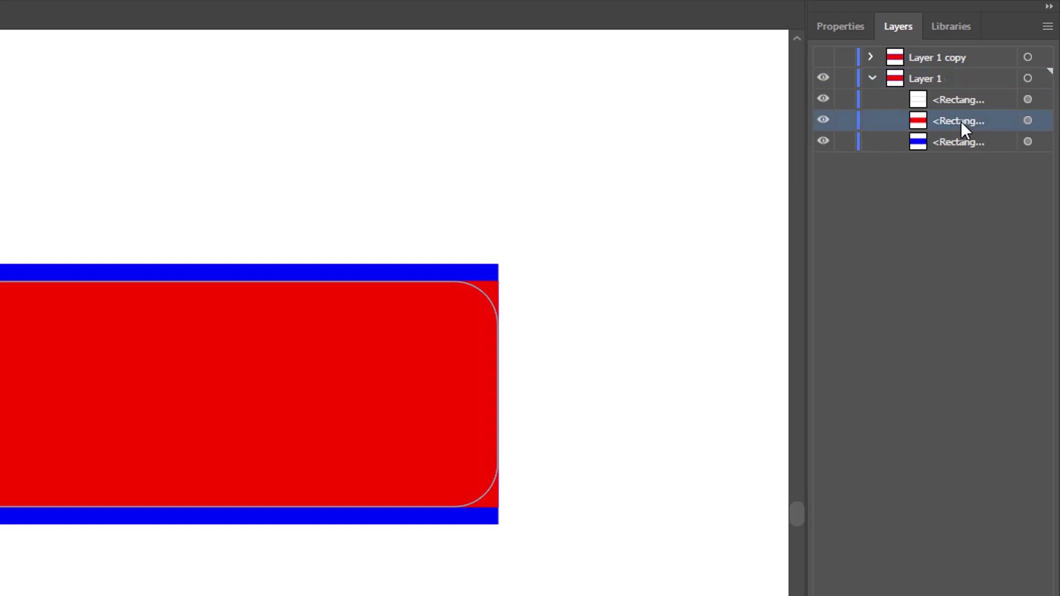
{"action": "left_click", "coordinate": [1047, 27]}
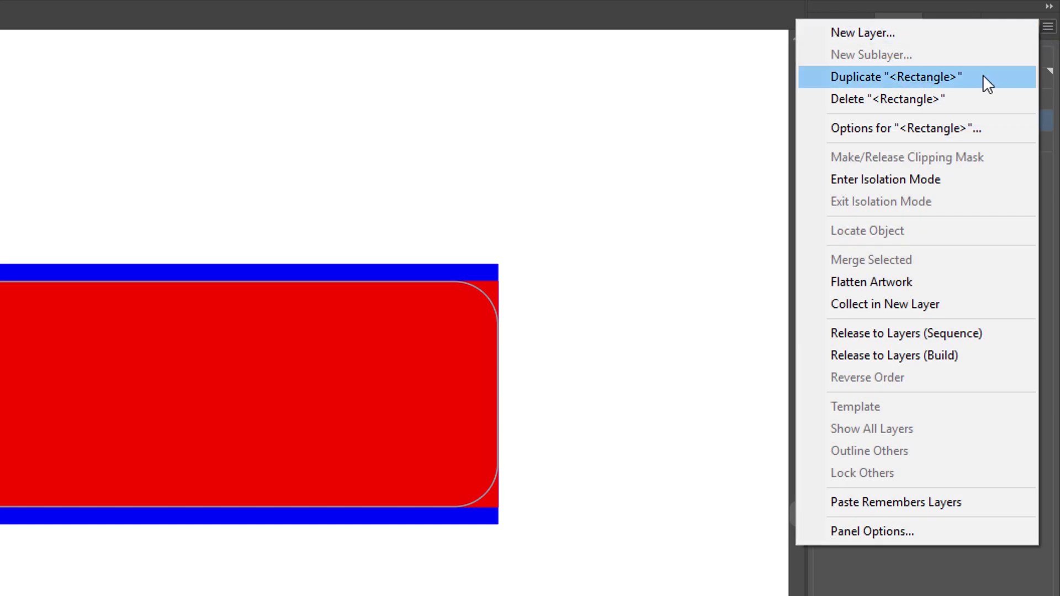
{"action": "left_click", "coordinate": [982, 77]}
{"action": "left_click", "coordinate": [965, 132]}
{"action": "left_click", "coordinate": [963, 124]}
{"action": "left_click", "coordinate": [1048, 27]}
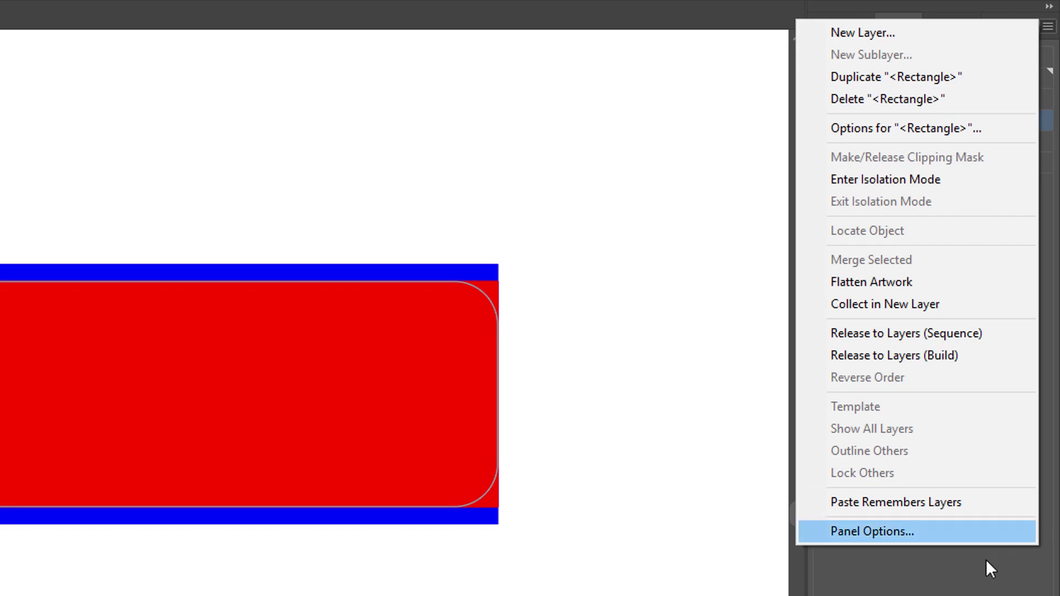
{"action": "left_click", "coordinate": [706, 499]}
- Hide the lower red rectangle and the rounded outline in Layer 1, and select the visible red and blue rectangles
{"action": "left_click", "coordinate": [822, 143]}
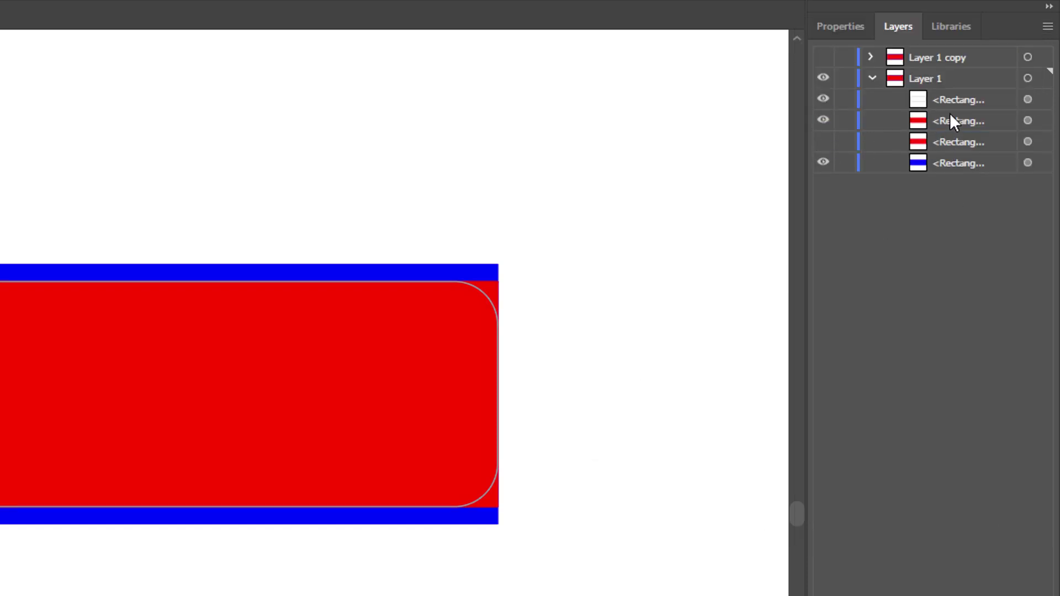
{"action": "left_click", "coordinate": [817, 100]}
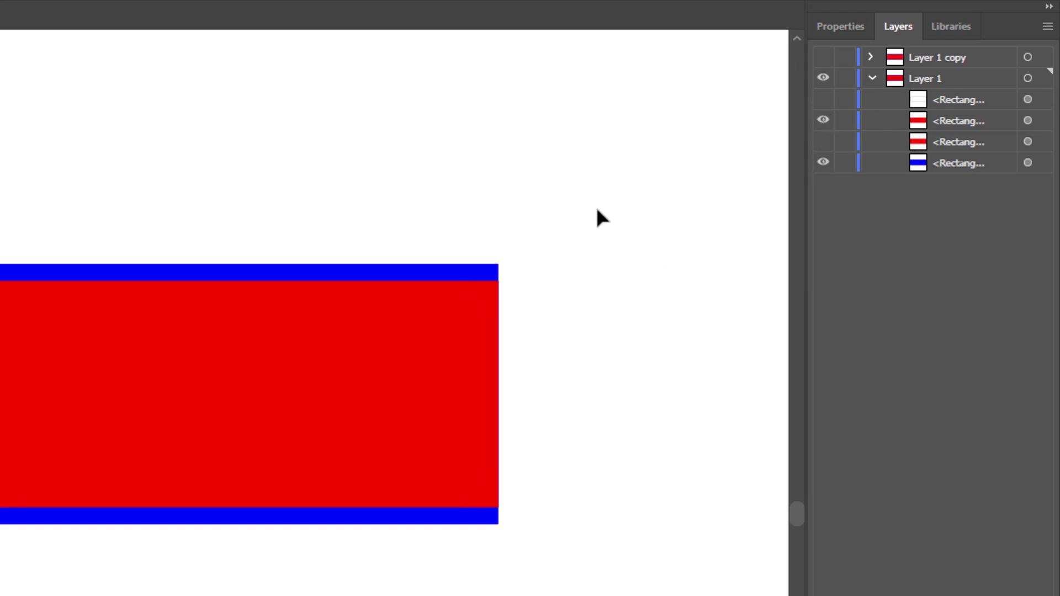
{"action": "left_click_drag", "start_coordinate": [587, 201], "coordinate": [6, 593]}
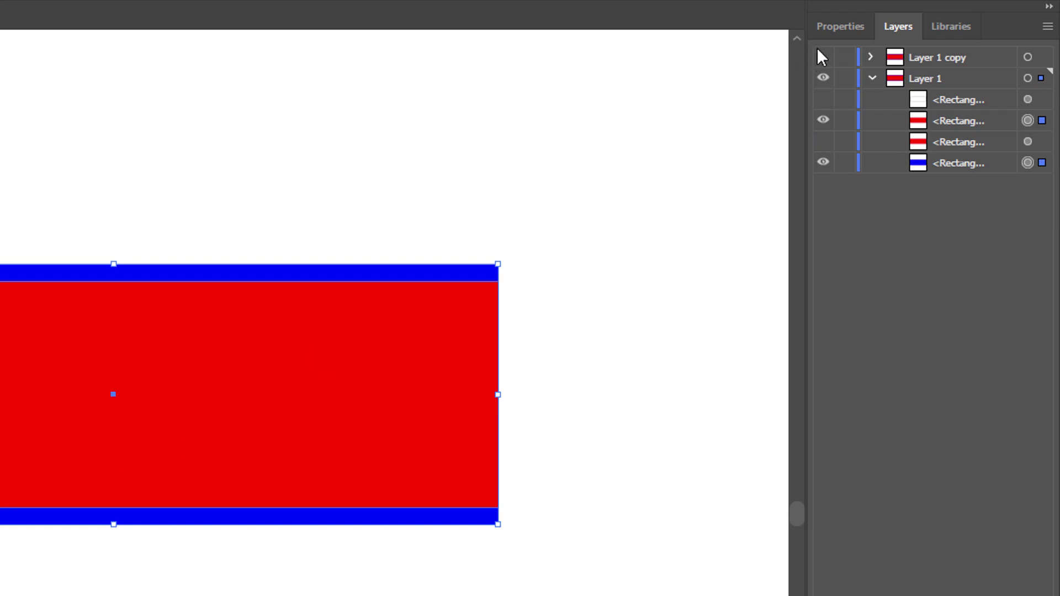
{"action": "left_click", "coordinate": [837, 26]}
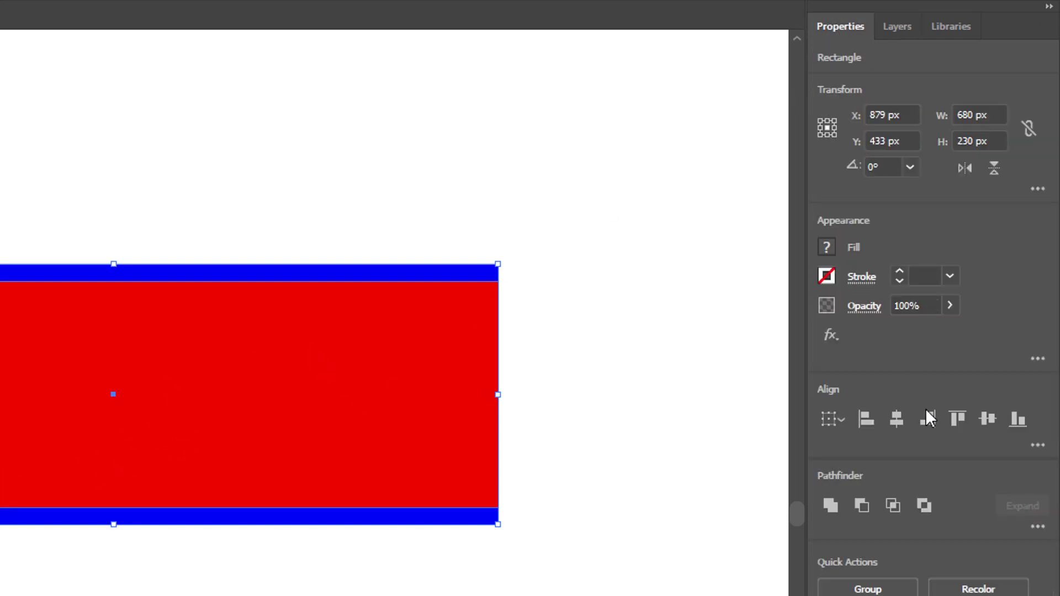
- Try Pathfinder Intersect on the red and blue rectangles, undo it, apply Exclude instead, and select the resulting strips
{"action": "left_click", "coordinate": [893, 503]}
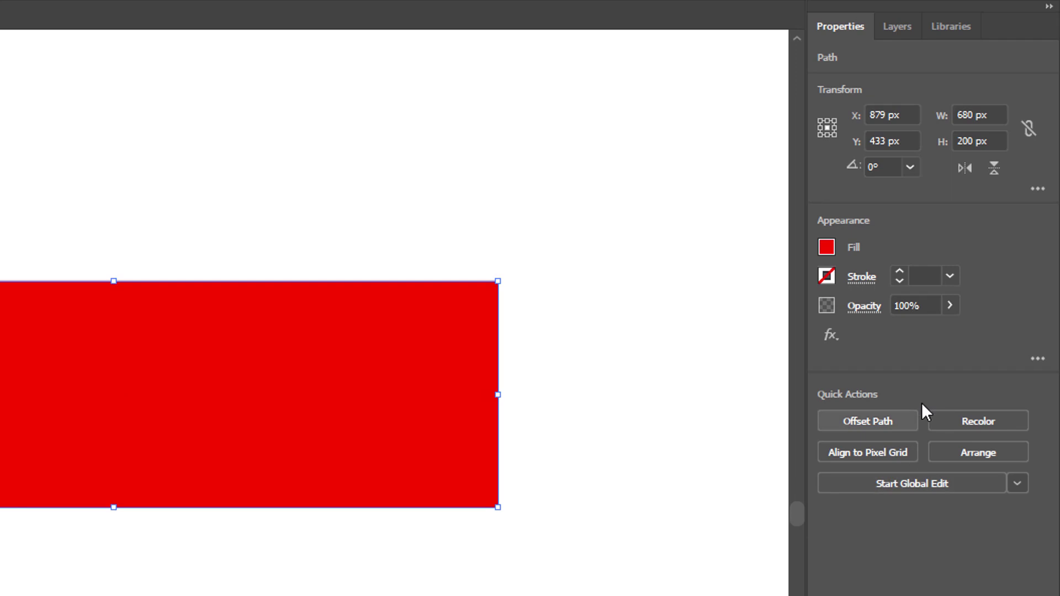
{"action": "key", "text": "ctrl+z"}
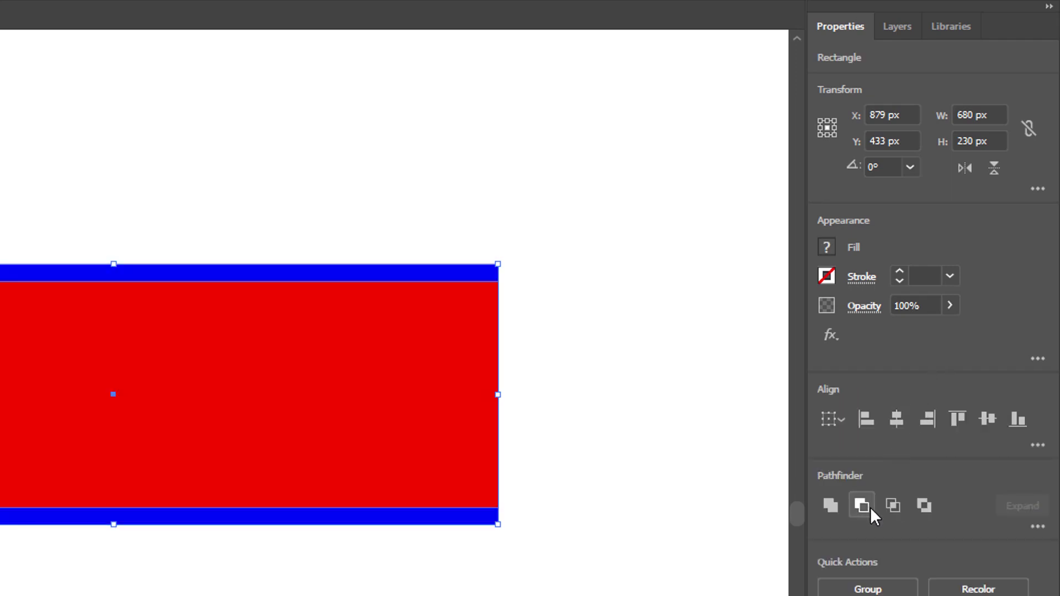
{"action": "left_click", "coordinate": [923, 501]}
{"action": "left_click", "coordinate": [561, 241]}
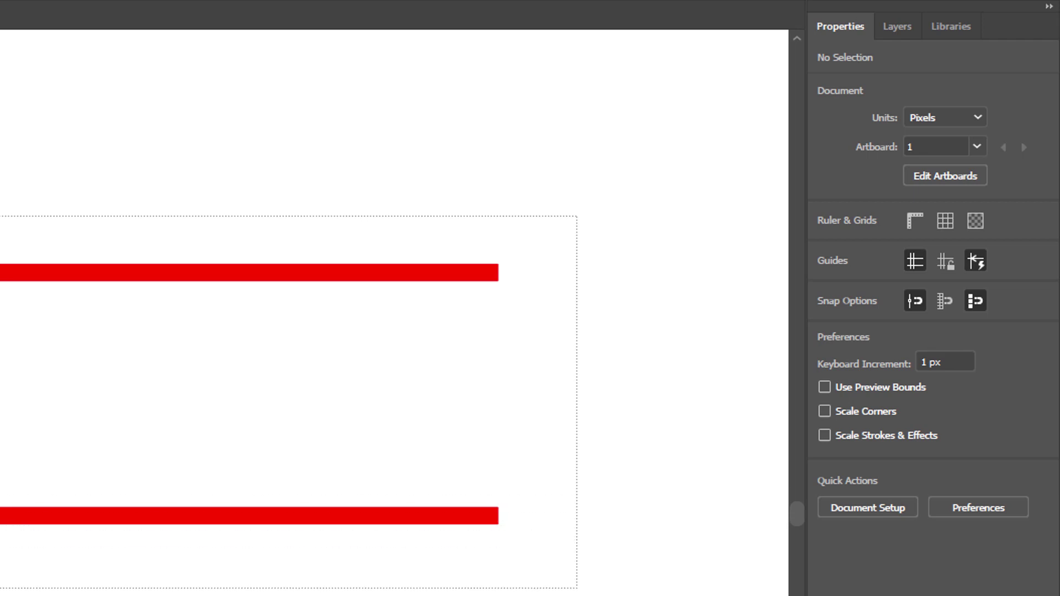
{"action": "key", "text": "ctrl+a"}
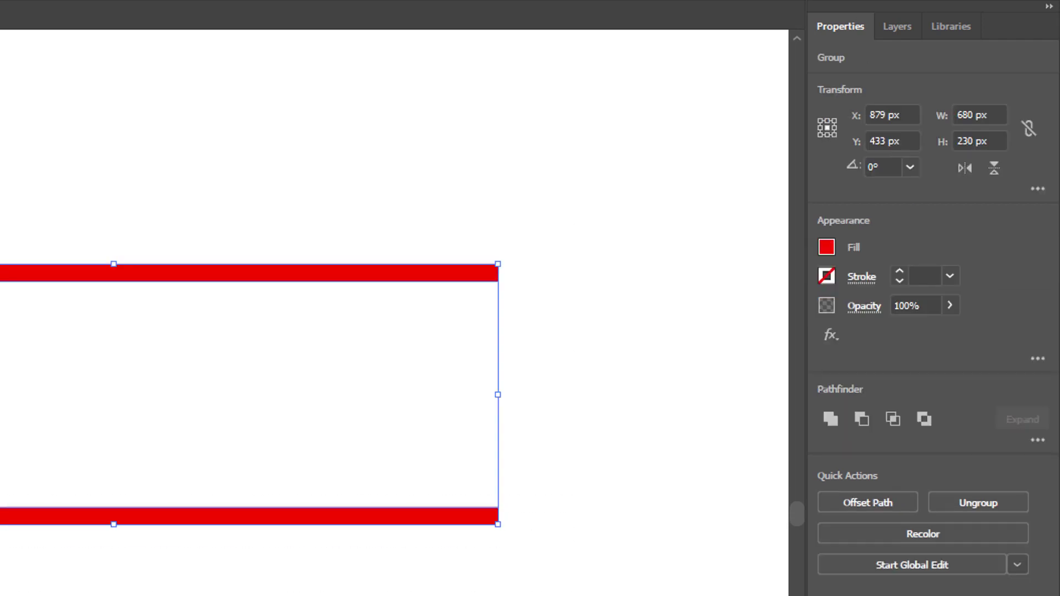
- Hide the group of red strips in Layer 1 and show the remaining red rectangle and the rounded outline
{"action": "left_click", "coordinate": [890, 31]}
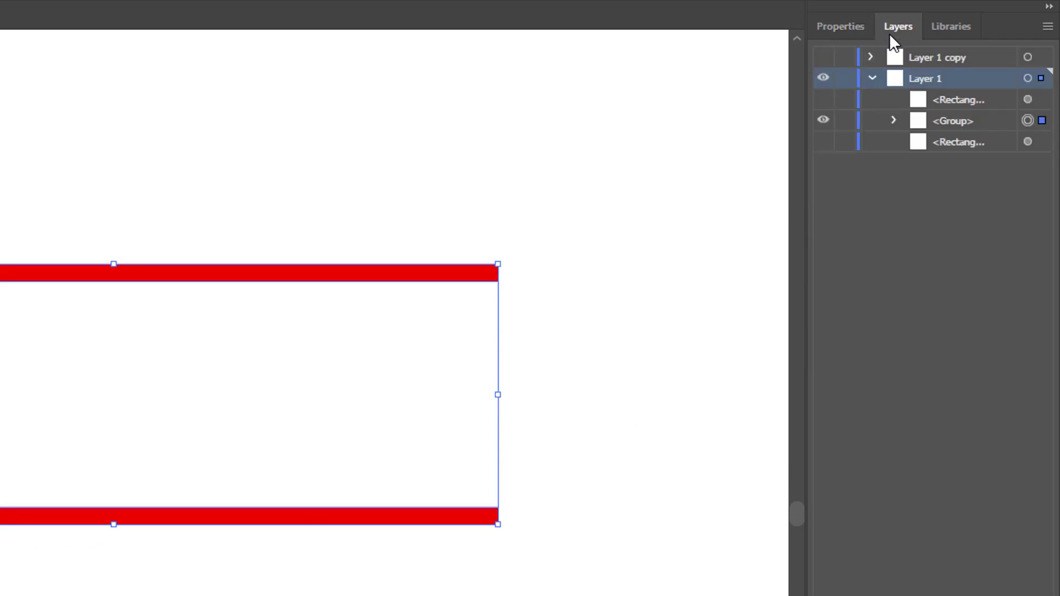
{"action": "left_click", "coordinate": [823, 120]}
{"action": "left_click", "coordinate": [823, 142]}
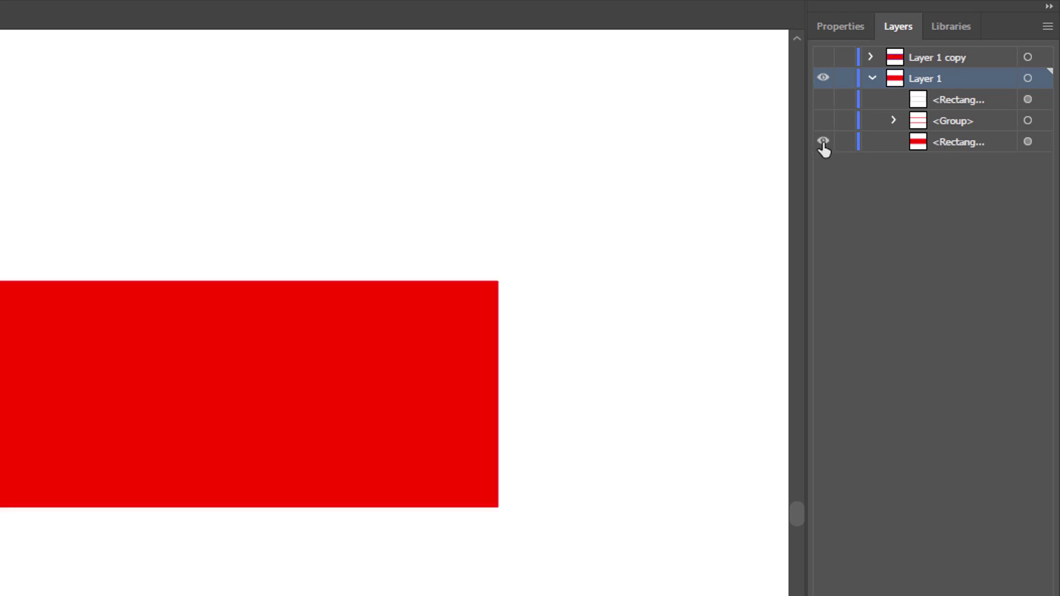
{"action": "left_click", "coordinate": [824, 100]}
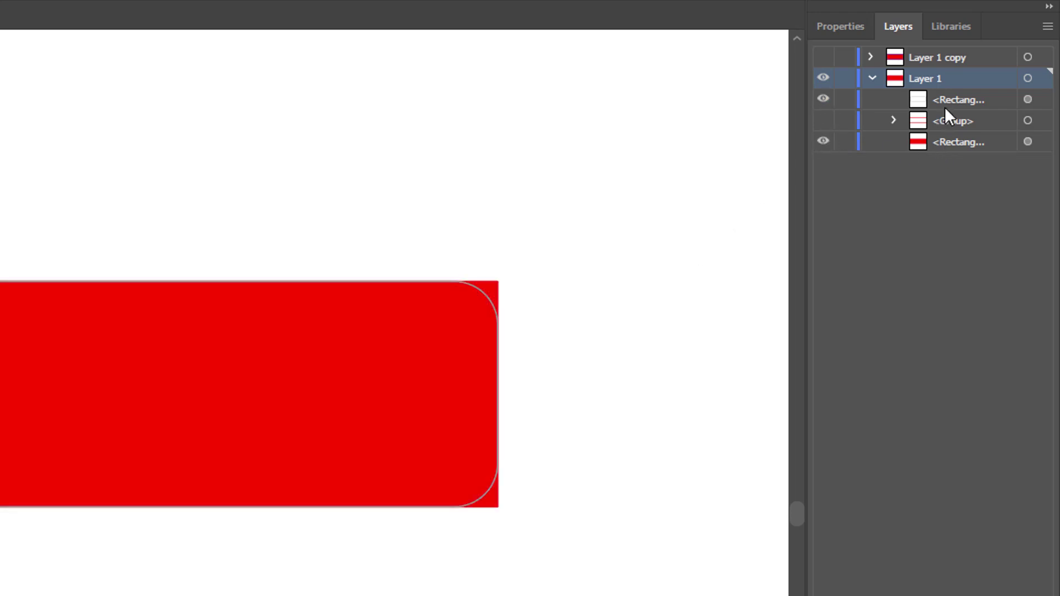
- Select the red rectangle with the rounded outline and exclude their overlapping area, keeping only the corner pieces
{"action": "left_click_drag", "start_coordinate": [607, 209], "coordinate": [2, 594]}
{"action": "left_click", "coordinate": [846, 32]}
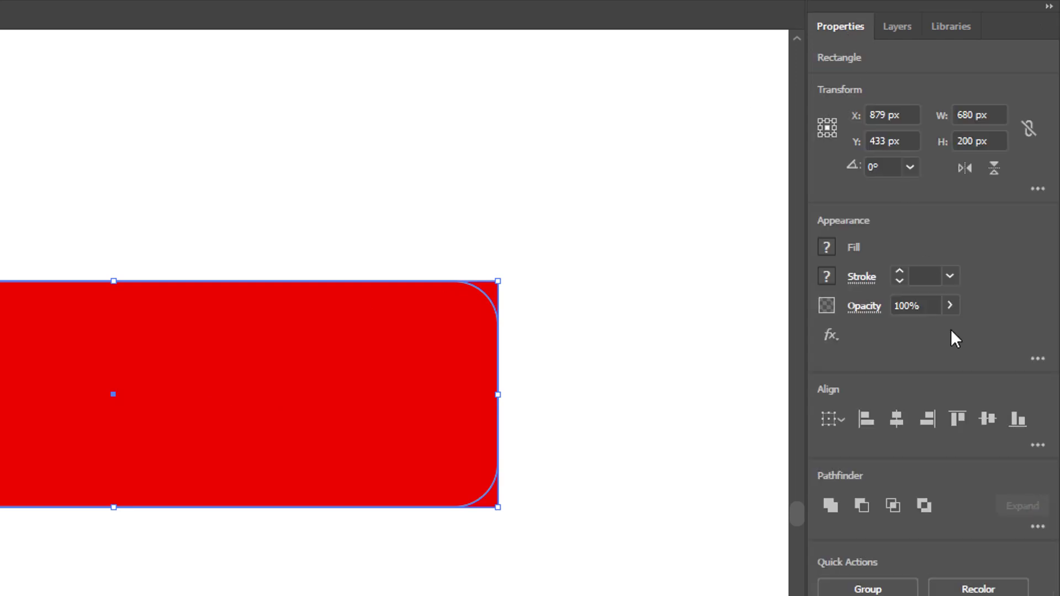
{"action": "left_click", "coordinate": [923, 507]}
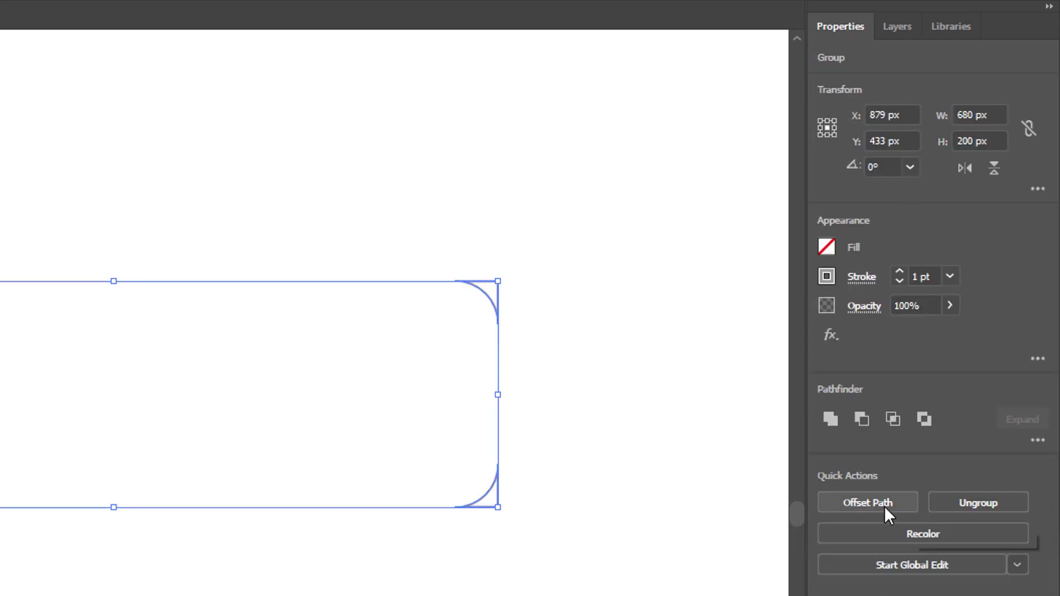
- Fill the four corner pieces with cyan and remove their stroke
{"action": "left_click", "coordinate": [608, 331]}
{"action": "left_click", "coordinate": [498, 300]}
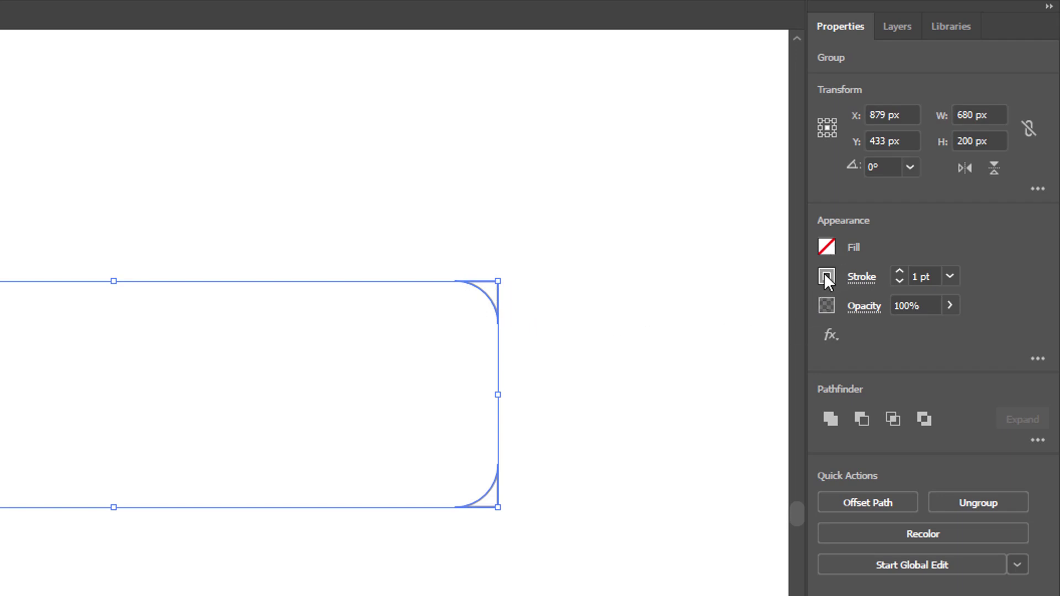
{"action": "left_click", "coordinate": [827, 247]}
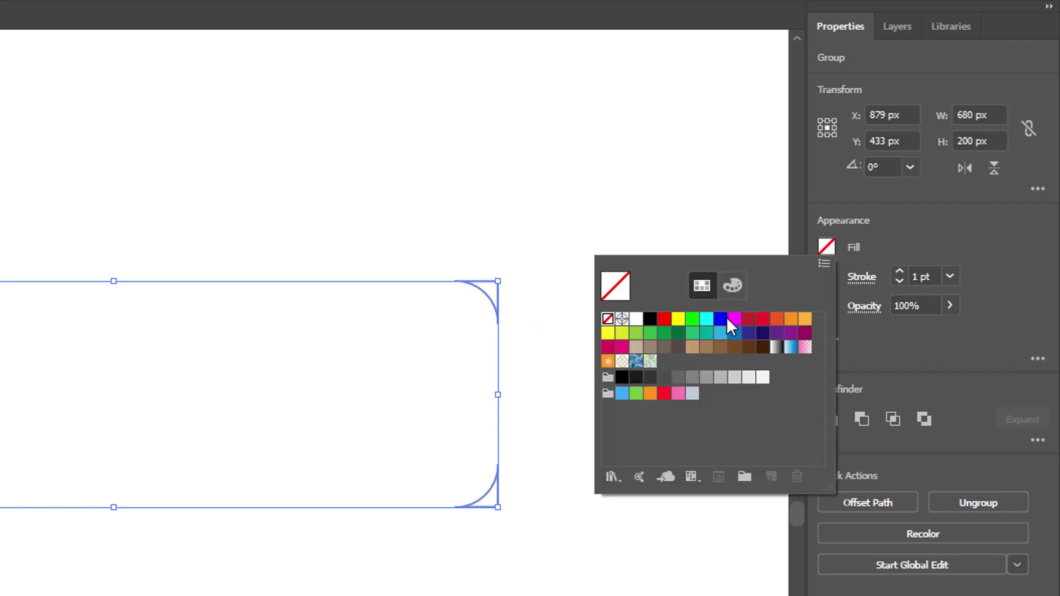
{"action": "left_click", "coordinate": [707, 320]}
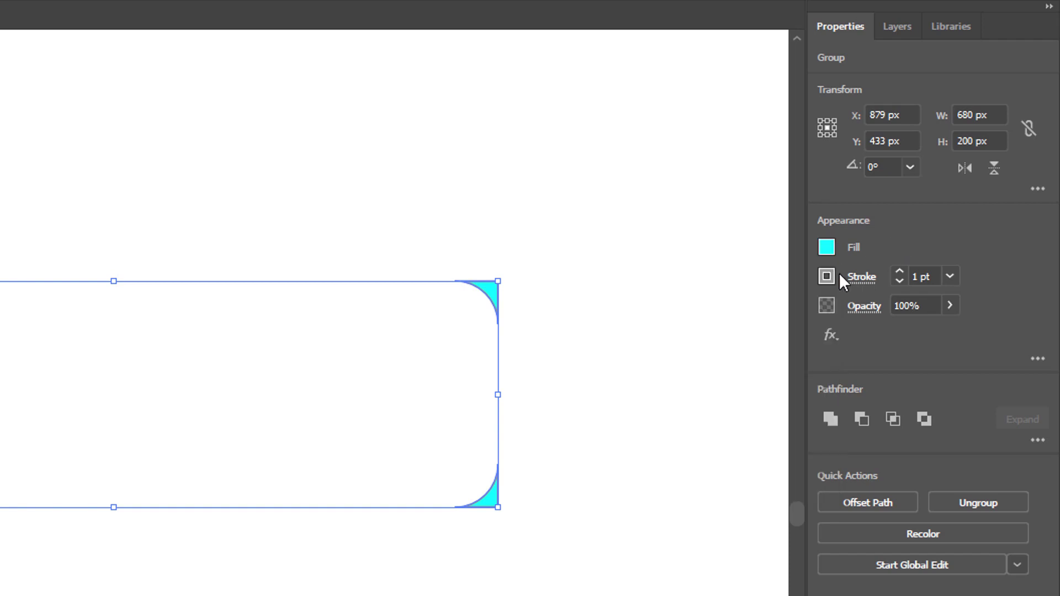
{"action": "left_click", "coordinate": [826, 276]}
{"action": "left_click", "coordinate": [608, 349]}
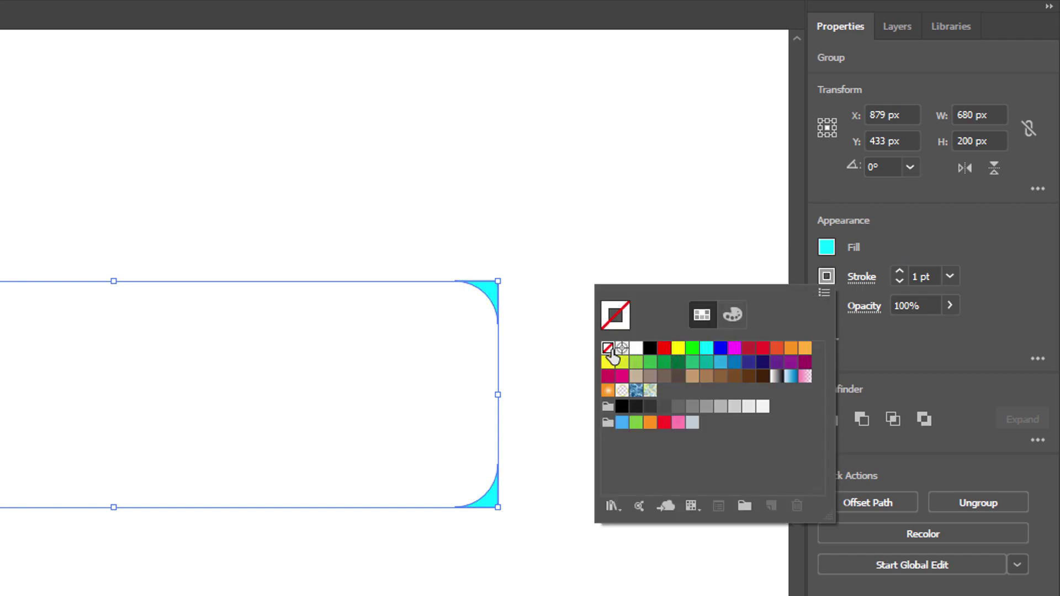
{"action": "left_click", "coordinate": [606, 278]}
{"action": "left_click", "coordinate": [390, 425]}
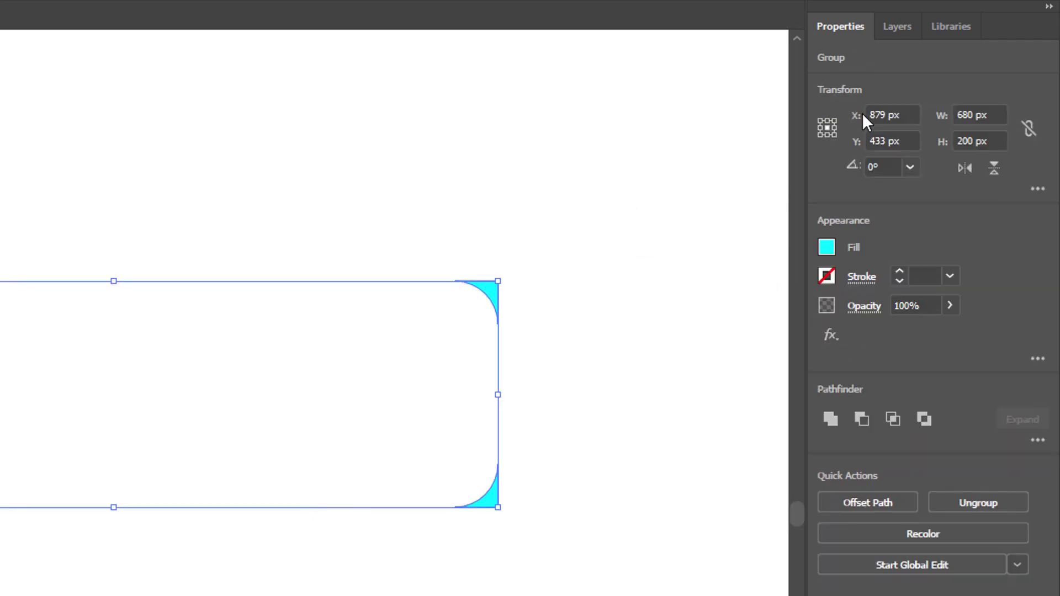
- Show the red strips in Layer 1 again and group them with the cyan corner pieces
{"action": "left_click", "coordinate": [895, 27]}
{"action": "left_click", "coordinate": [823, 121]}
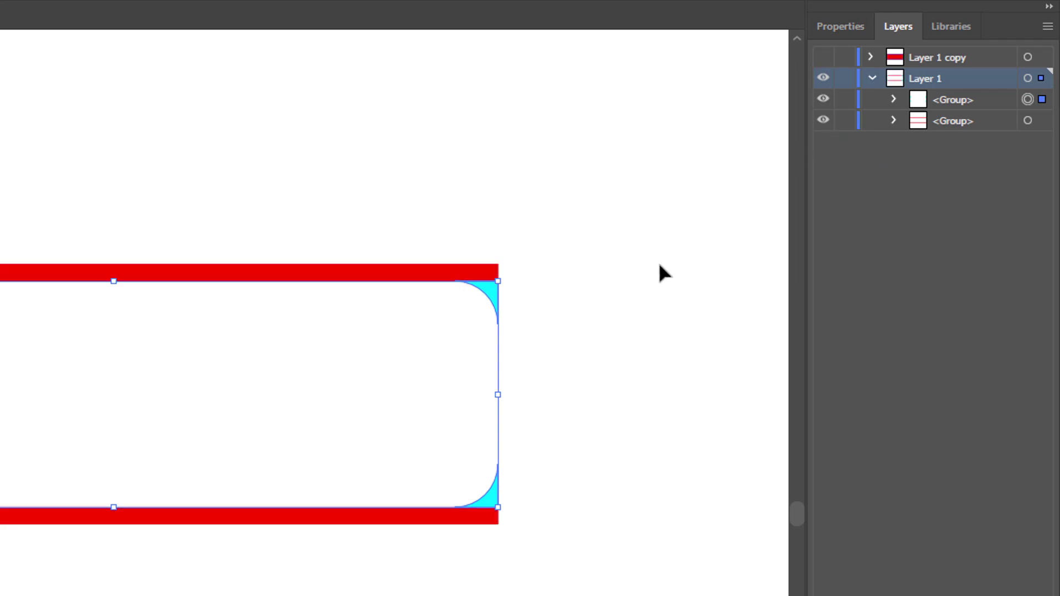
{"action": "left_click_drag", "start_coordinate": [616, 220], "coordinate": [11, 538]}
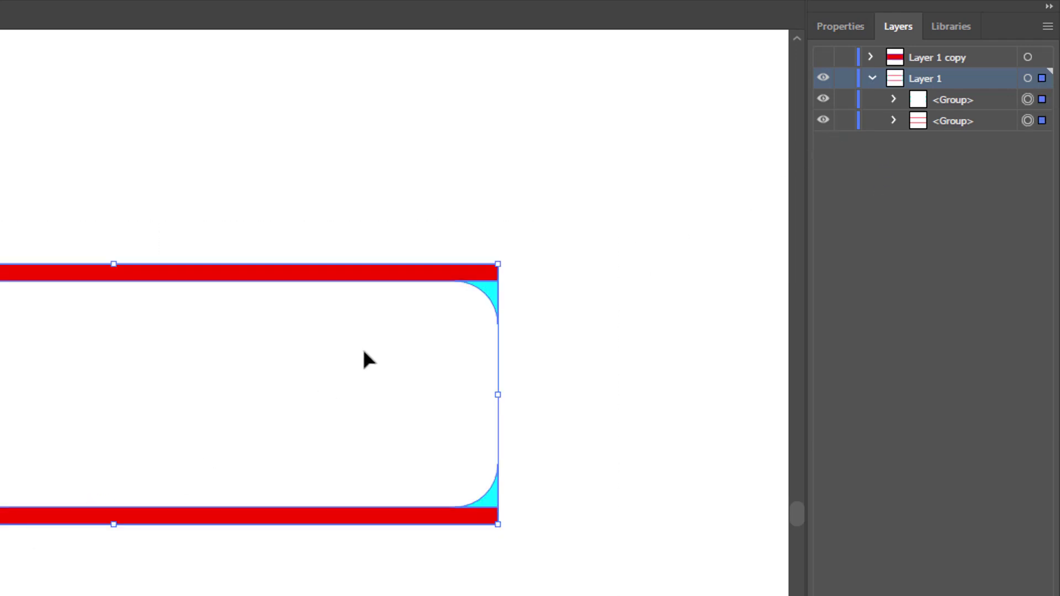
{"action": "right_click", "coordinate": [440, 282]}
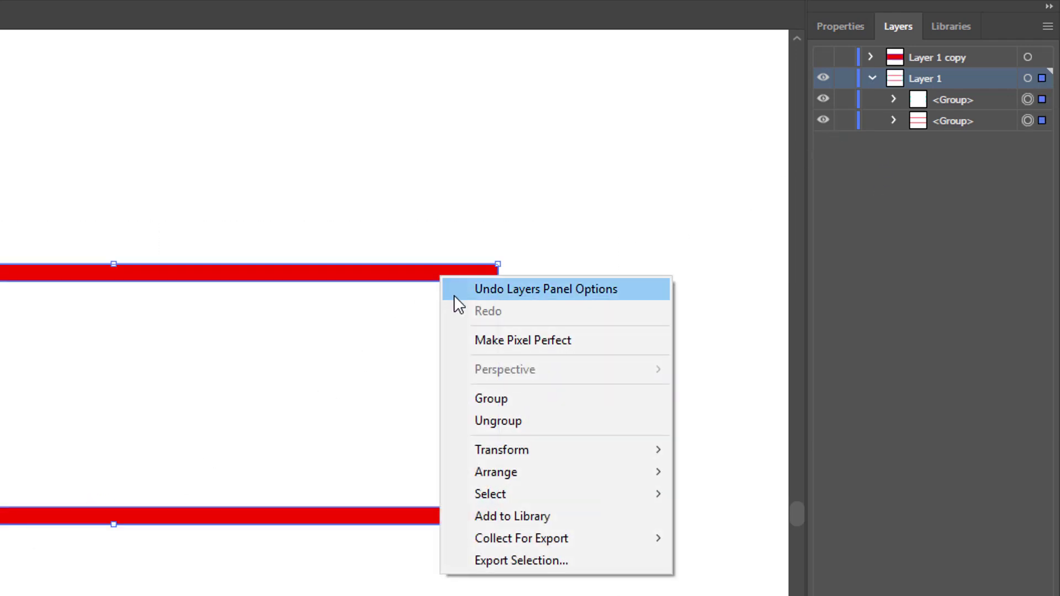
{"action": "left_click", "coordinate": [511, 400]}
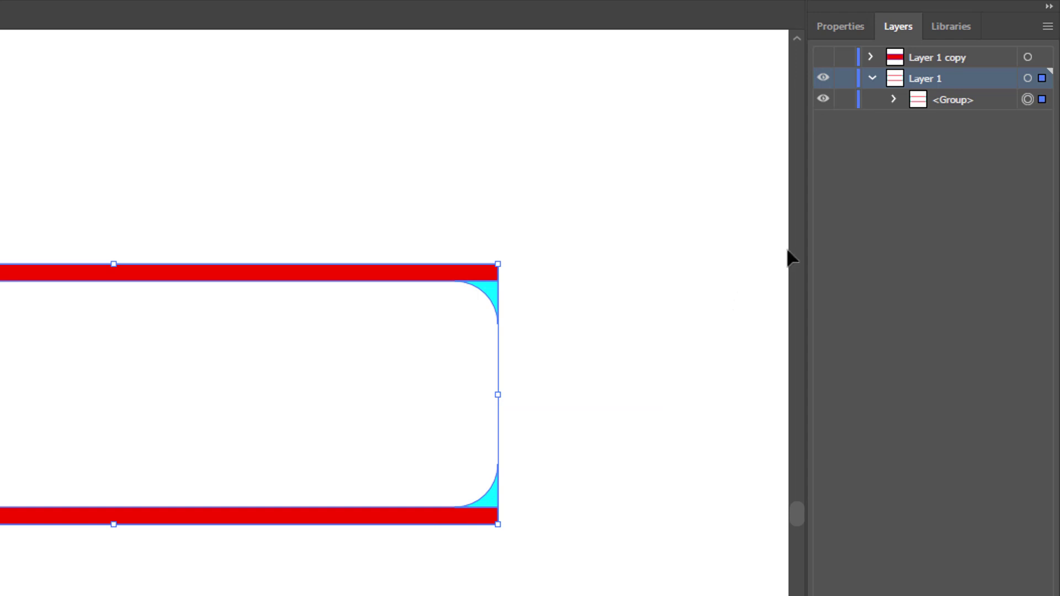
- Change the fill of the combined group of strips and corner pieces to white
{"action": "left_click", "coordinate": [840, 28]}
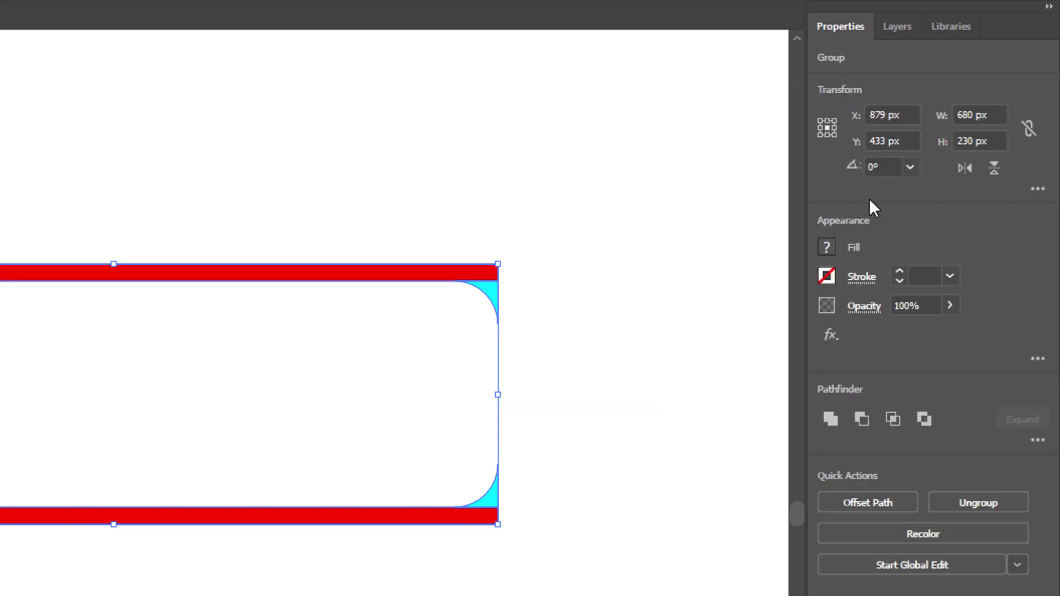
{"action": "left_click", "coordinate": [827, 247]}
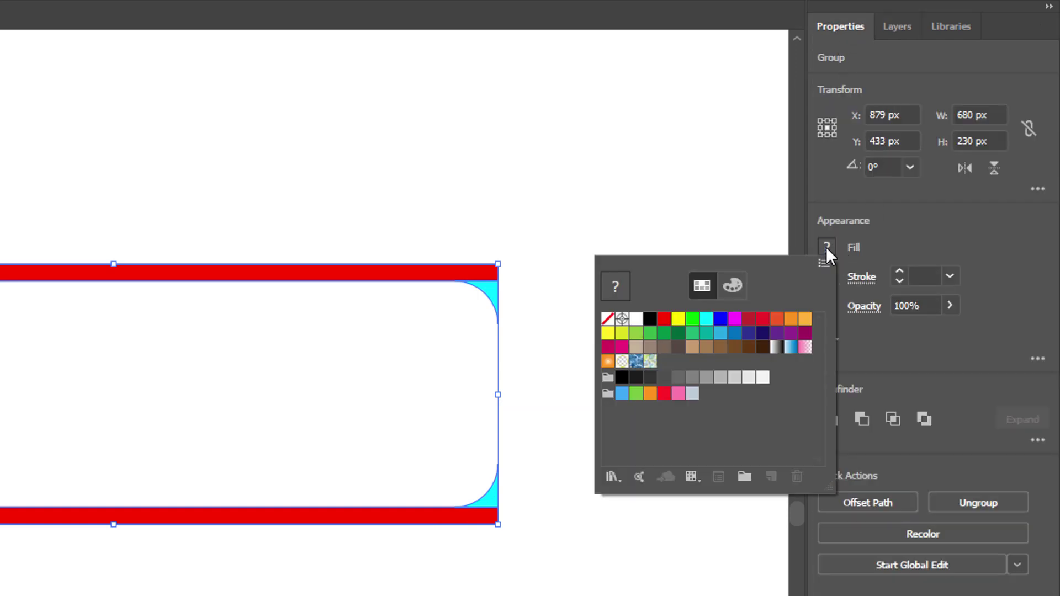
{"action": "left_click", "coordinate": [636, 326]}
{"action": "left_click", "coordinate": [557, 301]}
{"action": "left_click", "coordinate": [496, 298]}
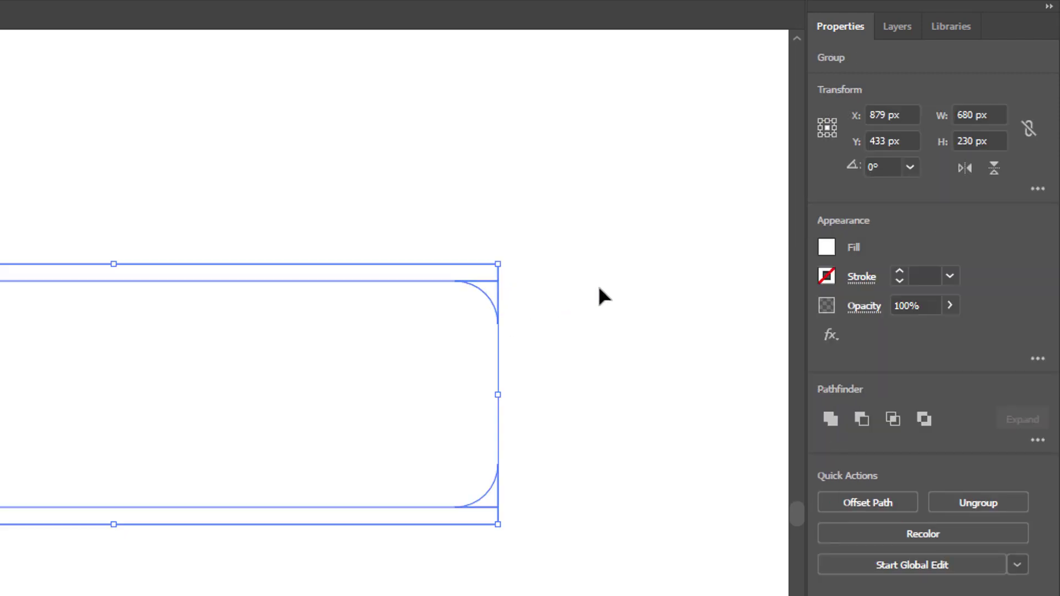
- Give the white frame group a white stroke with a weight of 2 pt
{"action": "left_click", "coordinate": [827, 276]}
{"action": "left_click", "coordinate": [524, 291]}
{"action": "left_click", "coordinate": [827, 279]}
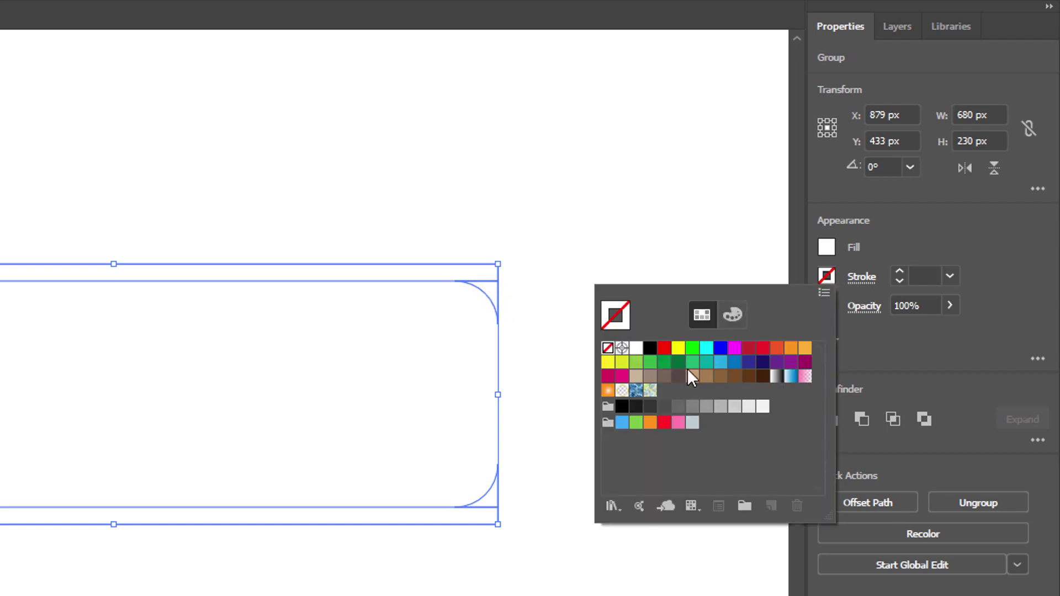
{"action": "left_click", "coordinate": [949, 276]}
{"action": "left_click", "coordinate": [948, 276]}
{"action": "left_click", "coordinate": [980, 389]}
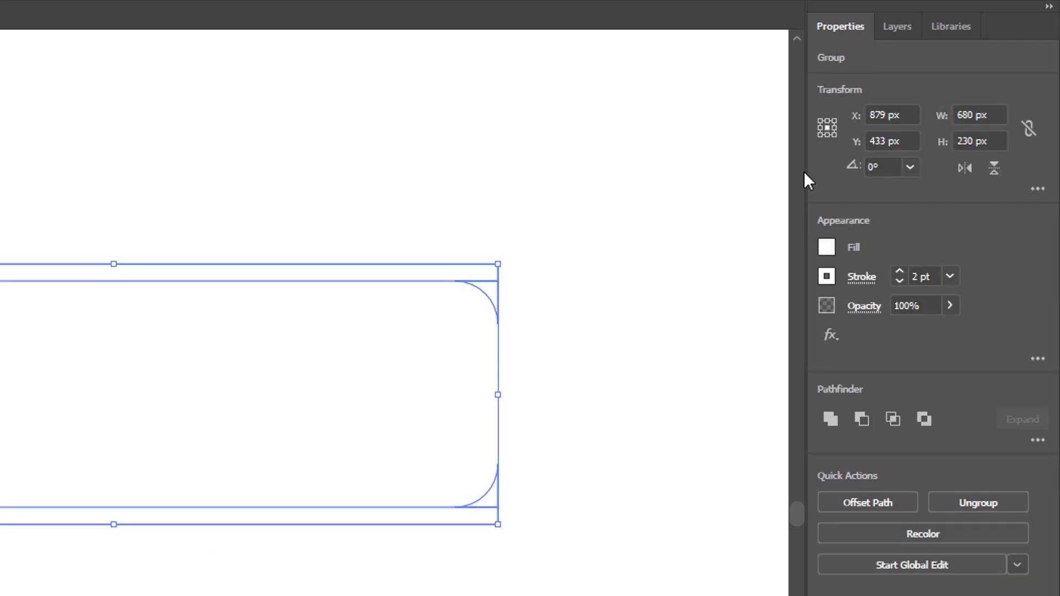
- Show Layer 1 copy and delete its red and blue rectangles, keeping only the rounded outline
{"action": "key", "text": "F7"}
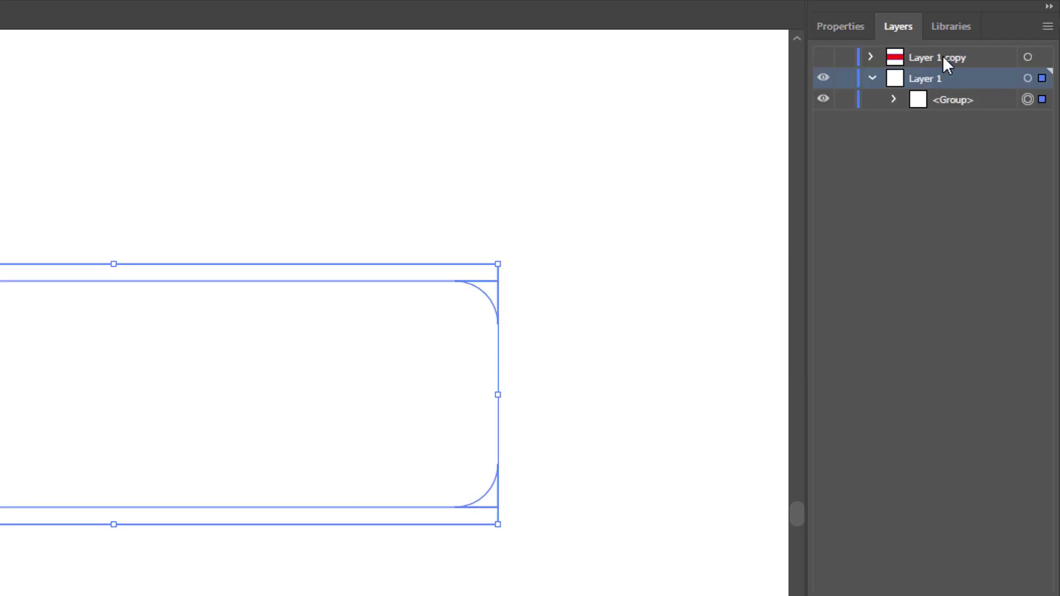
{"action": "left_click", "coordinate": [872, 57]}
{"action": "left_click", "coordinate": [823, 58]}
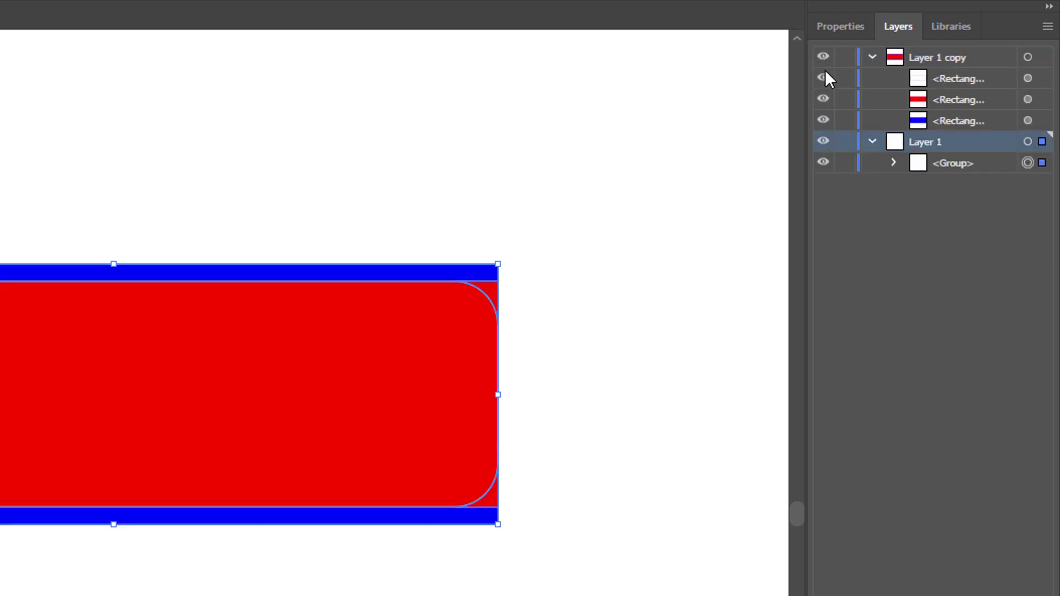
{"action": "left_click", "coordinate": [956, 105]}
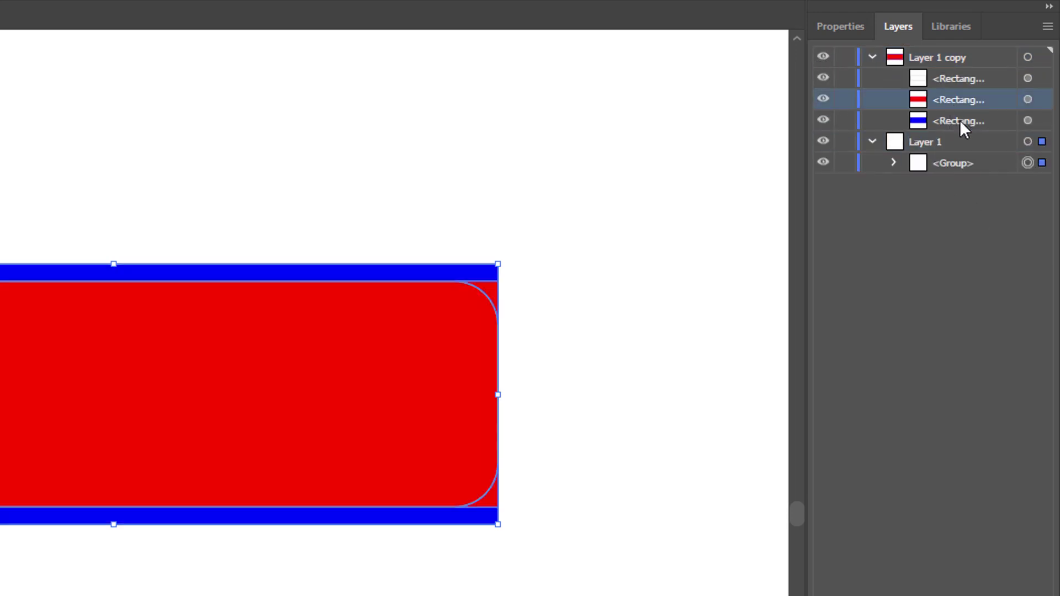
{"action": "left_click", "coordinate": [960, 120], "text": "shift"}
{"action": "left_click", "coordinate": [1047, 26]}
{"action": "left_click", "coordinate": [1047, 26]}
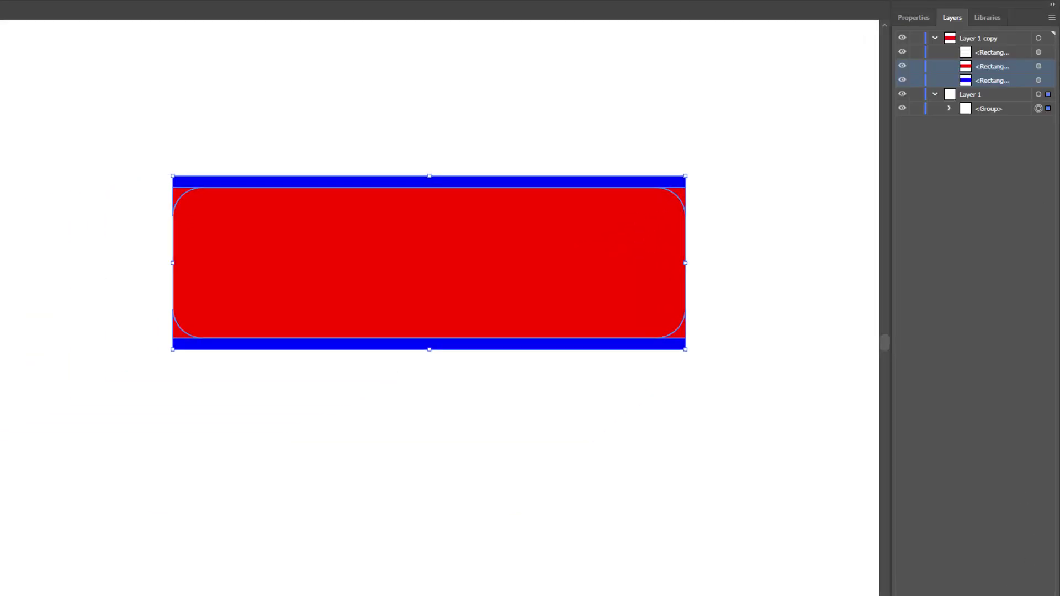
{"action": "left_click", "coordinate": [1044, 592]}
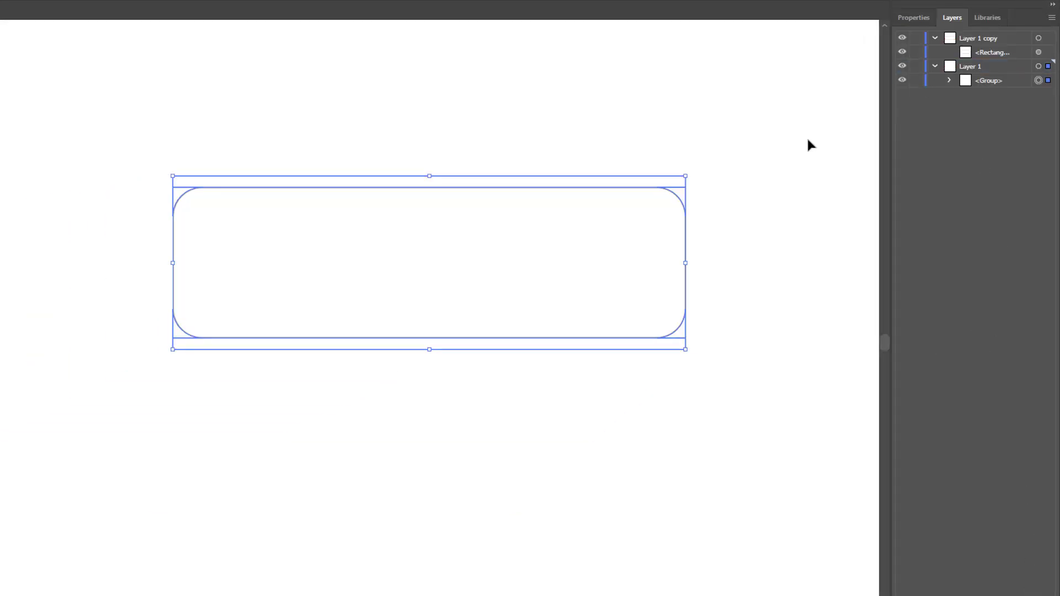
- Deselect the artwork and examine how the white frame pieces surround the rounded outline
{"action": "left_click", "coordinate": [811, 194]}
{"action": "left_click_drag", "start_coordinate": [99, 111], "coordinate": [336, 351]}
{"action": "left_click", "coordinate": [497, 486]}
{"action": "left_click", "coordinate": [206, 183]}
{"action": "left_click", "coordinate": [137, 267]}
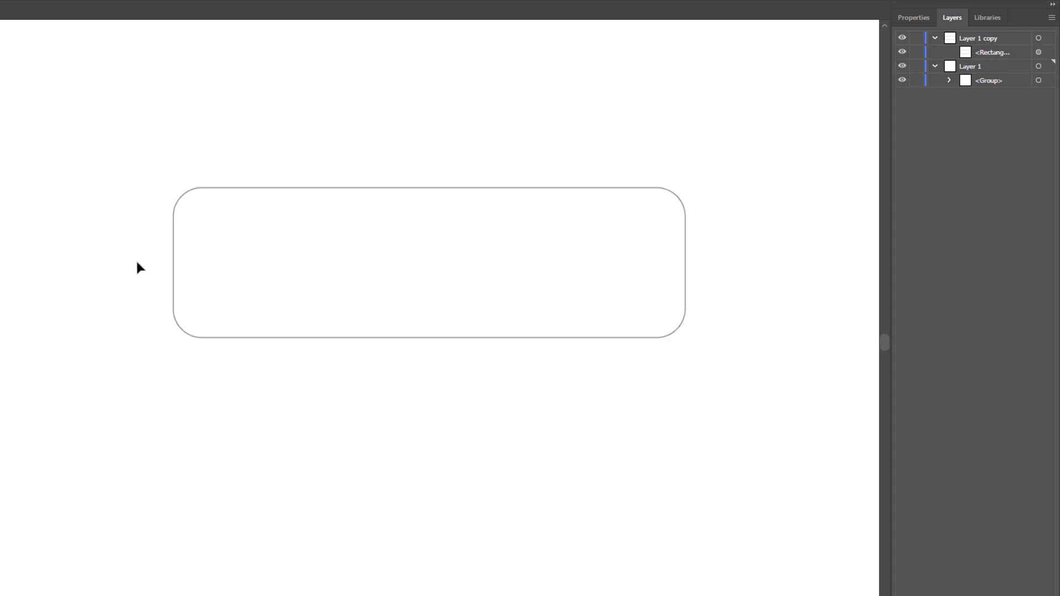
{"action": "left_click", "coordinate": [185, 198]}
{"action": "left_click", "coordinate": [320, 365]}
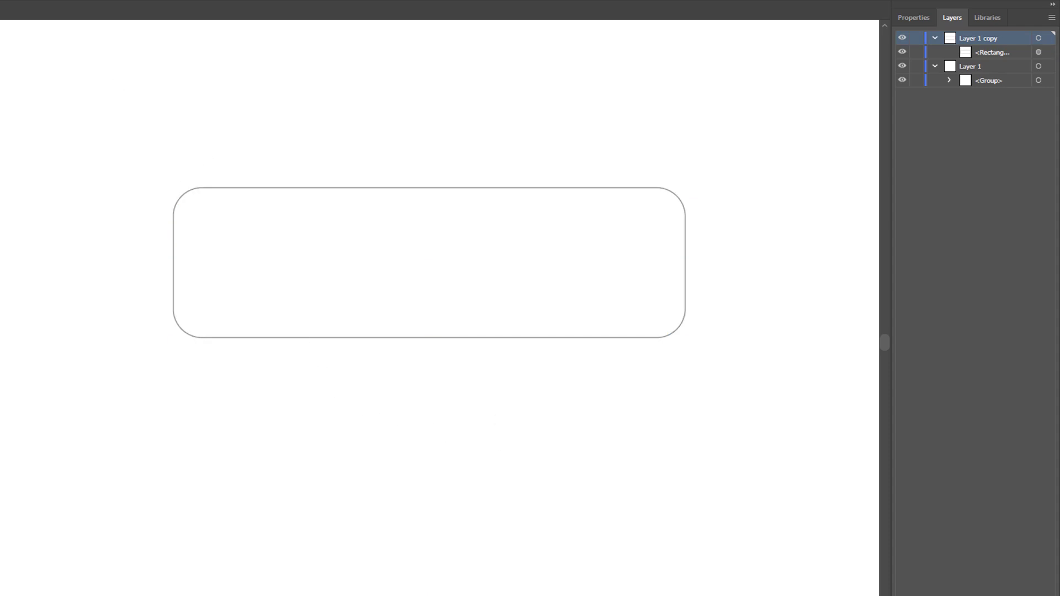
- Try to save the document over the existing Illustrator file Frame in the Recordings folder
{"action": "left_click", "coordinate": [74, 10]}
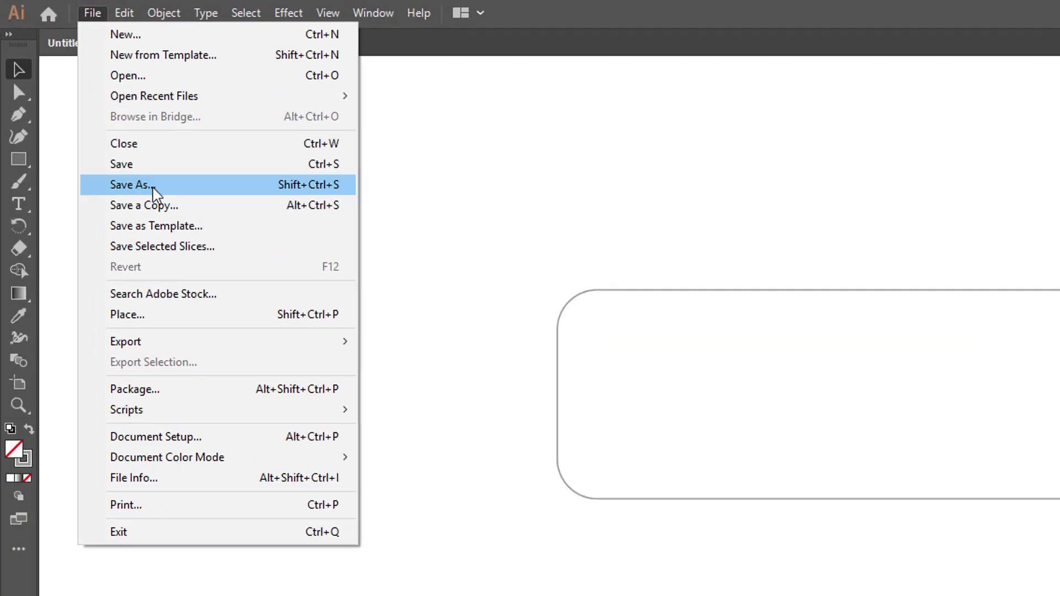
{"action": "left_click", "coordinate": [154, 191]}
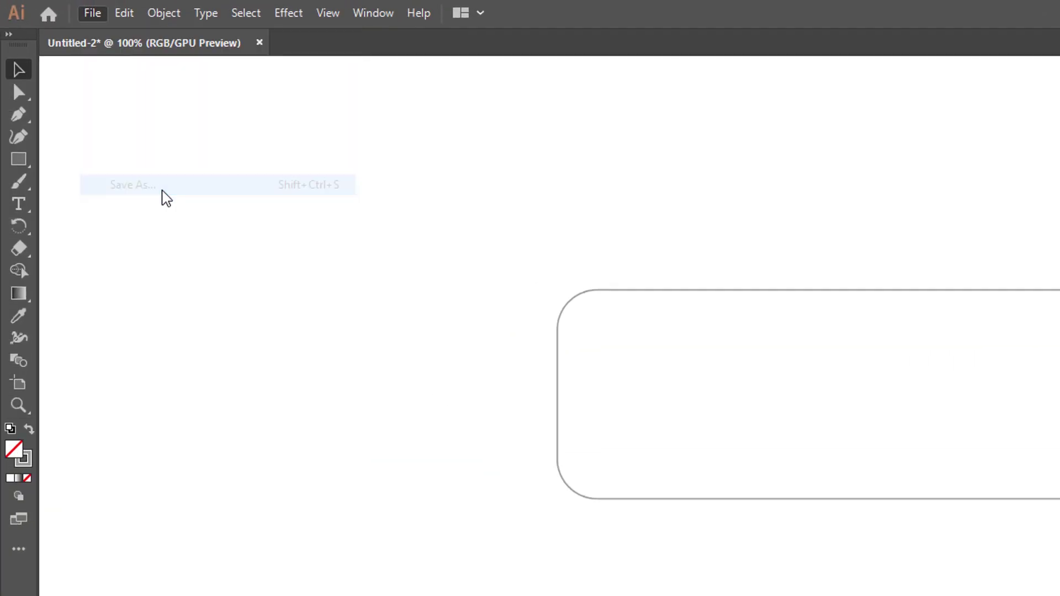
{"action": "left_click", "coordinate": [392, 256]}
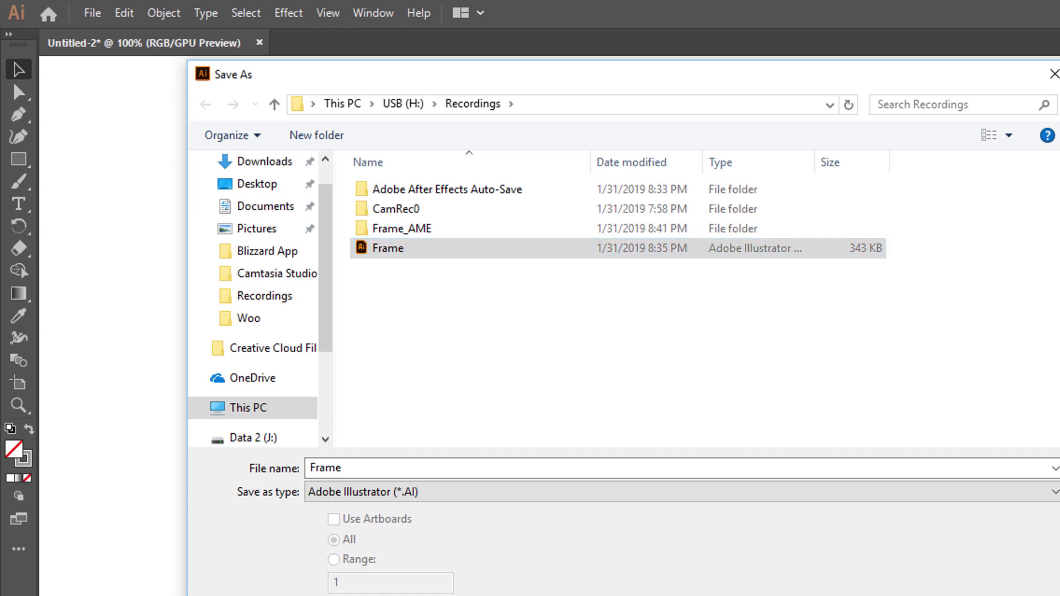
{"action": "key", "text": "Return"}
{"action": "left_click", "coordinate": [911, 561]}
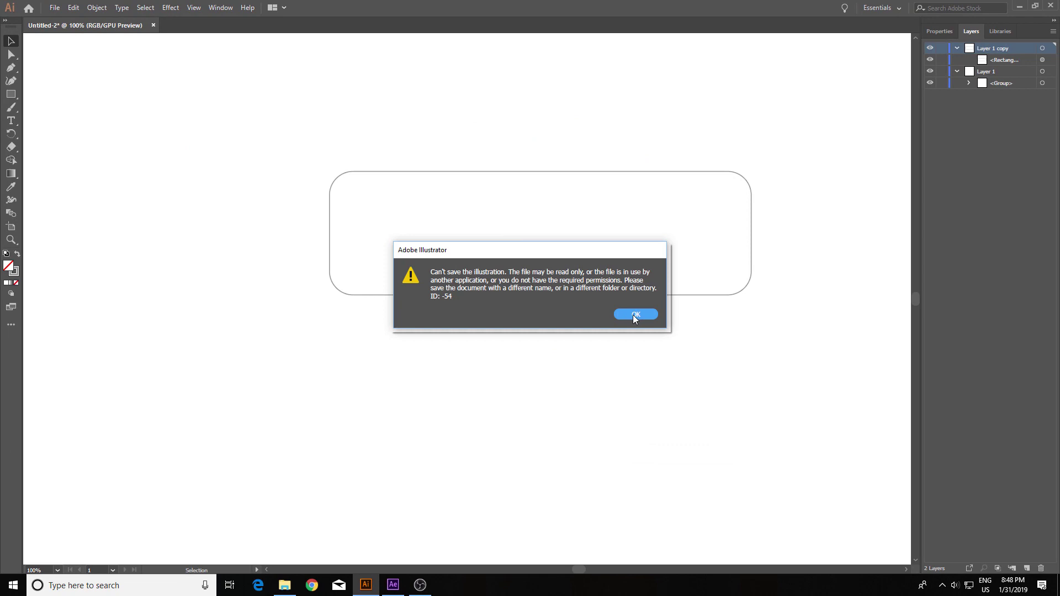
{"action": "left_click", "coordinate": [632, 315]}
- Save the document as the Illustrator file Frame2 in the Recordings folder with the Illustrator CC version options
{"action": "left_click", "coordinate": [54, 8]}
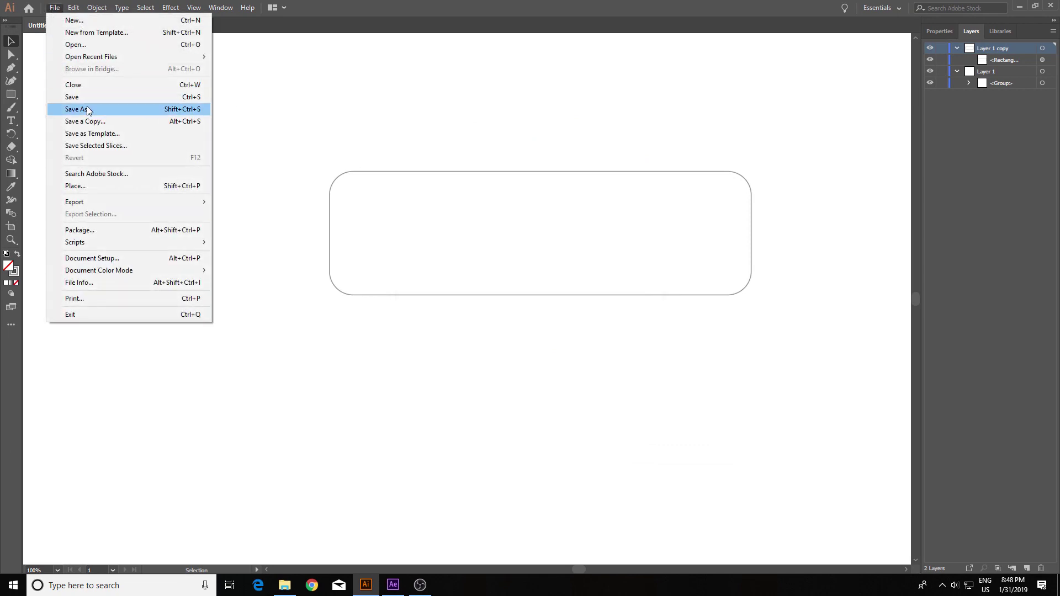
{"action": "left_click", "coordinate": [85, 108]}
{"action": "left_click", "coordinate": [223, 278]}
{"action": "double_click", "coordinate": [226, 278]}
{"action": "type", "text": "Frame2"}
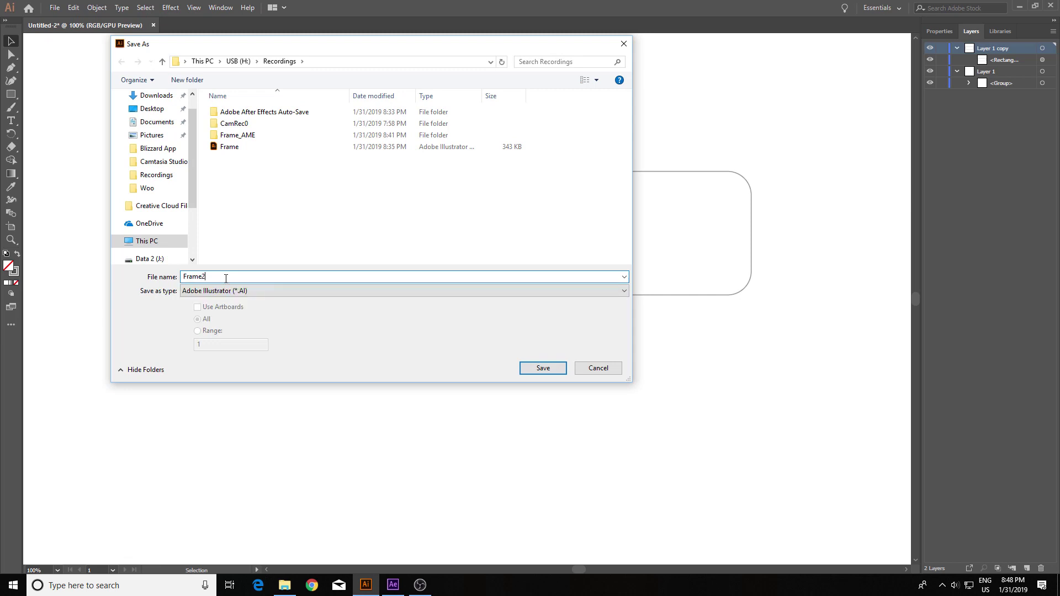
{"action": "left_click", "coordinate": [542, 368]}
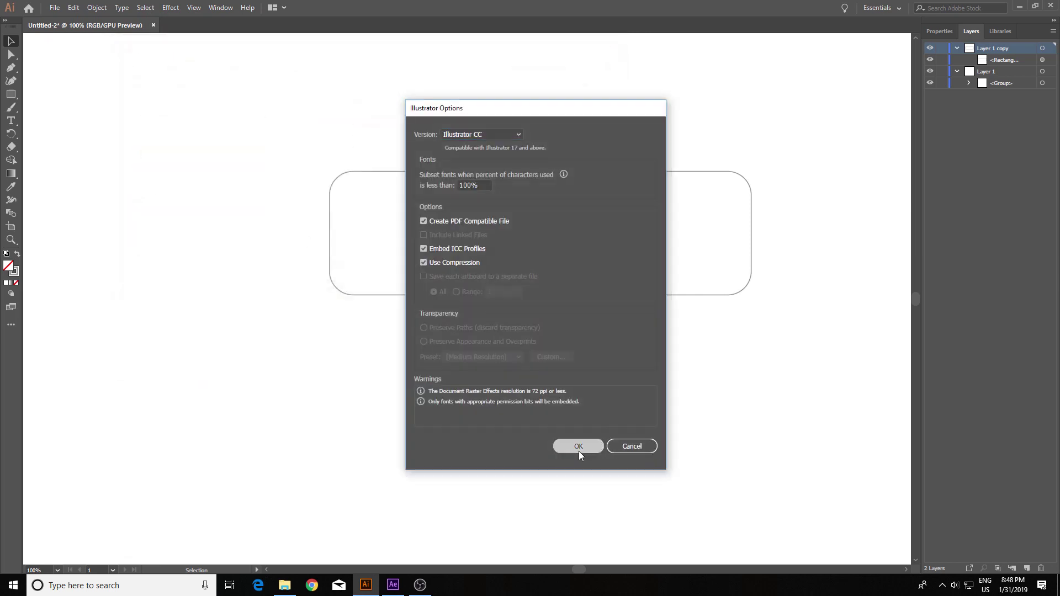
{"action": "left_click", "coordinate": [579, 448]}
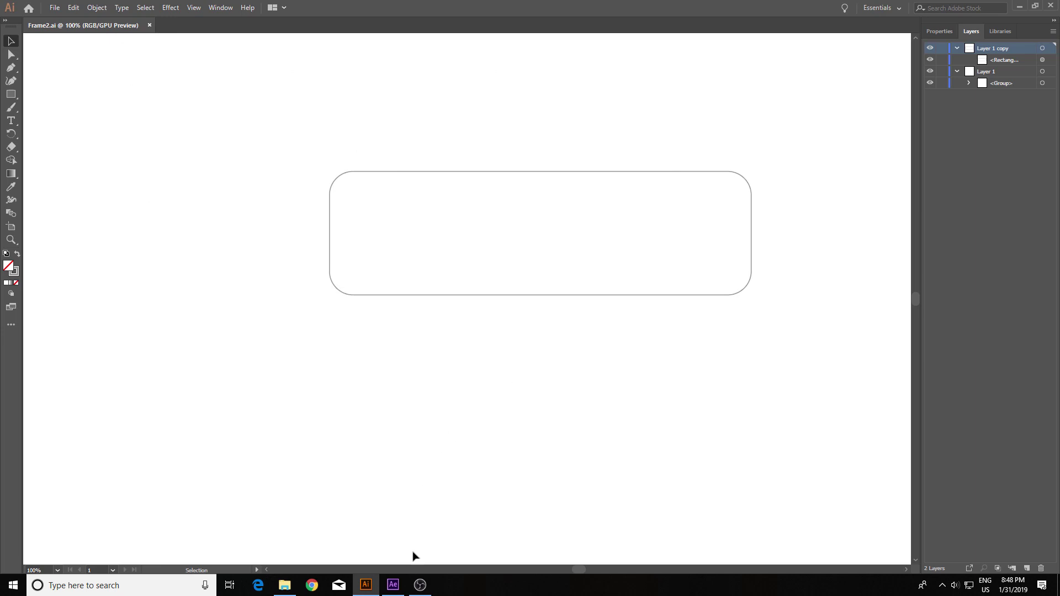
- Switch to After Effects and create a 680x230 px composition named Comp 1 with a white background and the aspect ratio unlocked
{"action": "left_click", "coordinate": [394, 584]}
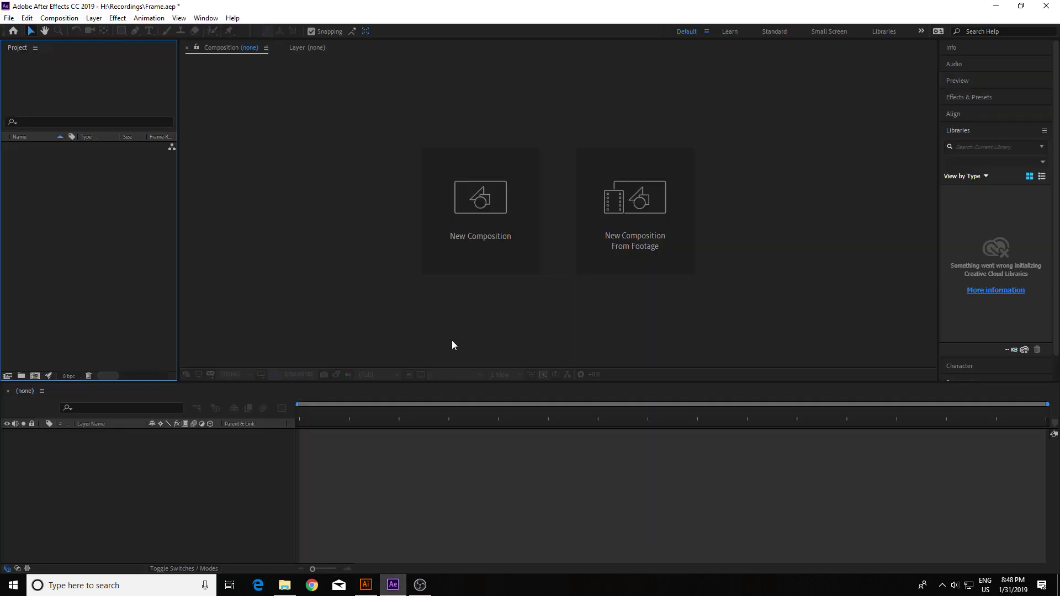
{"action": "left_click", "coordinate": [516, 222]}
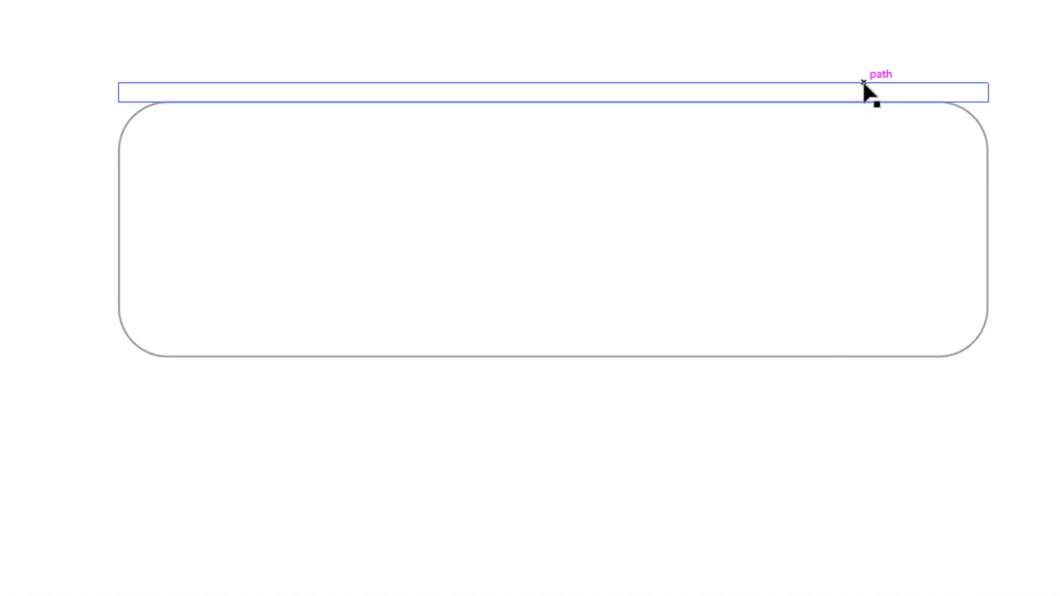
{"action": "left_click", "coordinate": [862, 80]}
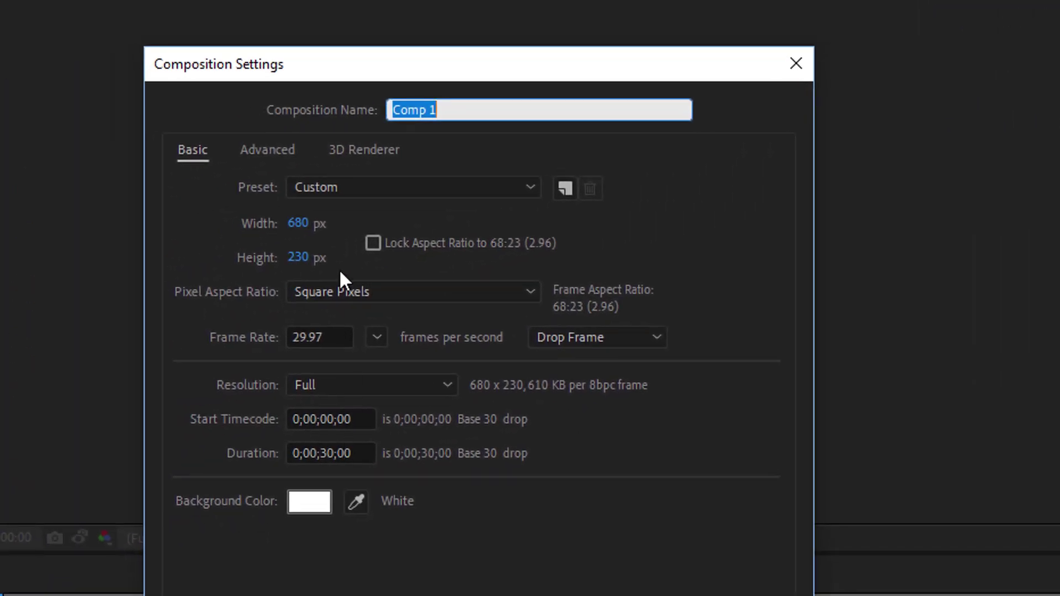
{"action": "left_click", "coordinate": [375, 246]}
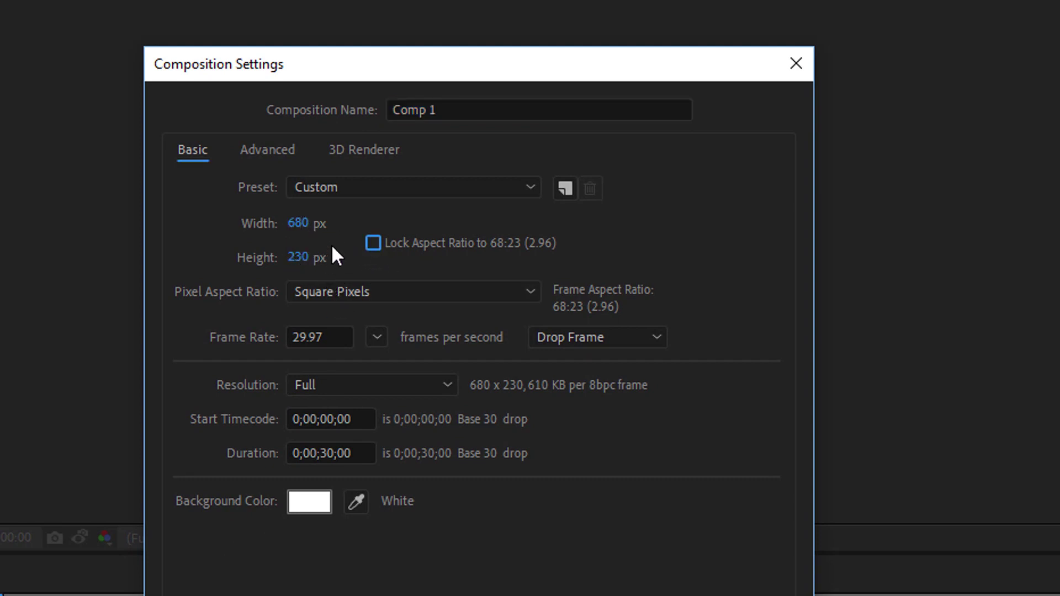
{"action": "left_click", "coordinate": [307, 503]}
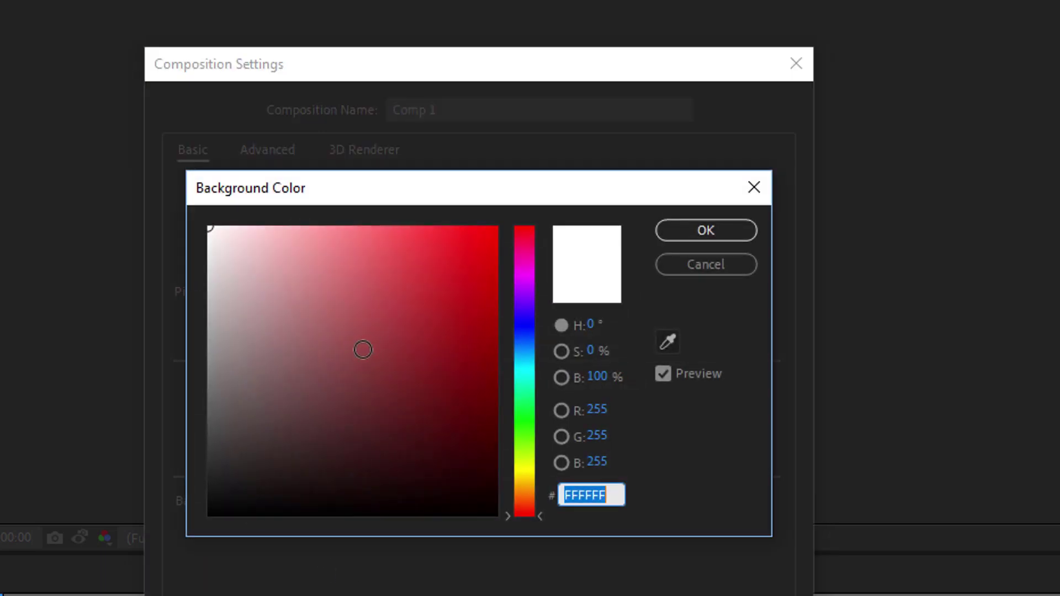
{"action": "left_click", "coordinate": [708, 234]}
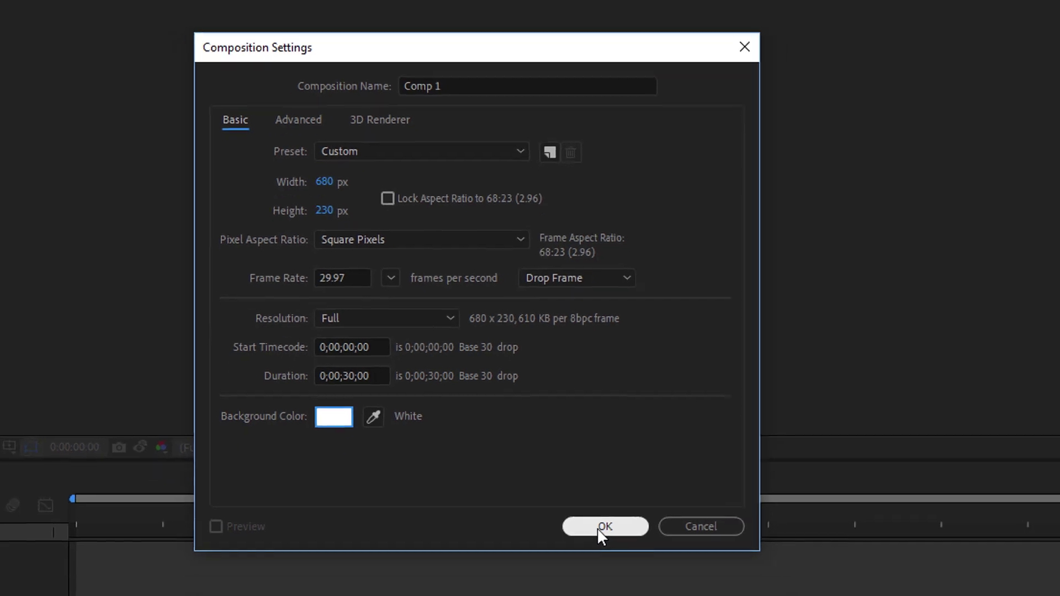
{"action": "left_click", "coordinate": [598, 518]}
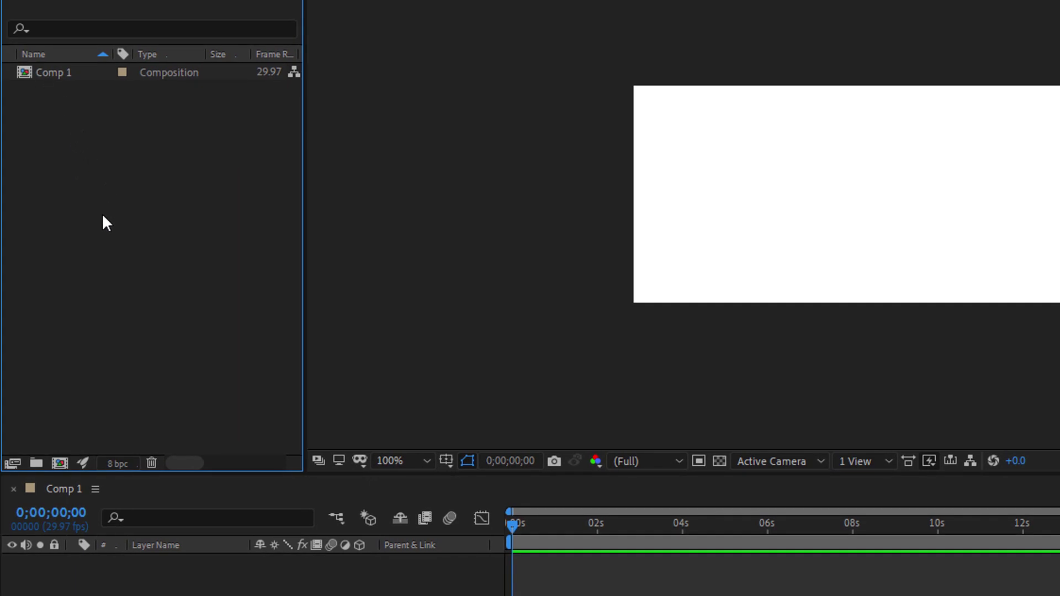
- Import the Illustrator file Frame2 from the Recordings folder as Composition - Retain Layer Sizes
{"action": "right_click", "coordinate": [90, 169]}
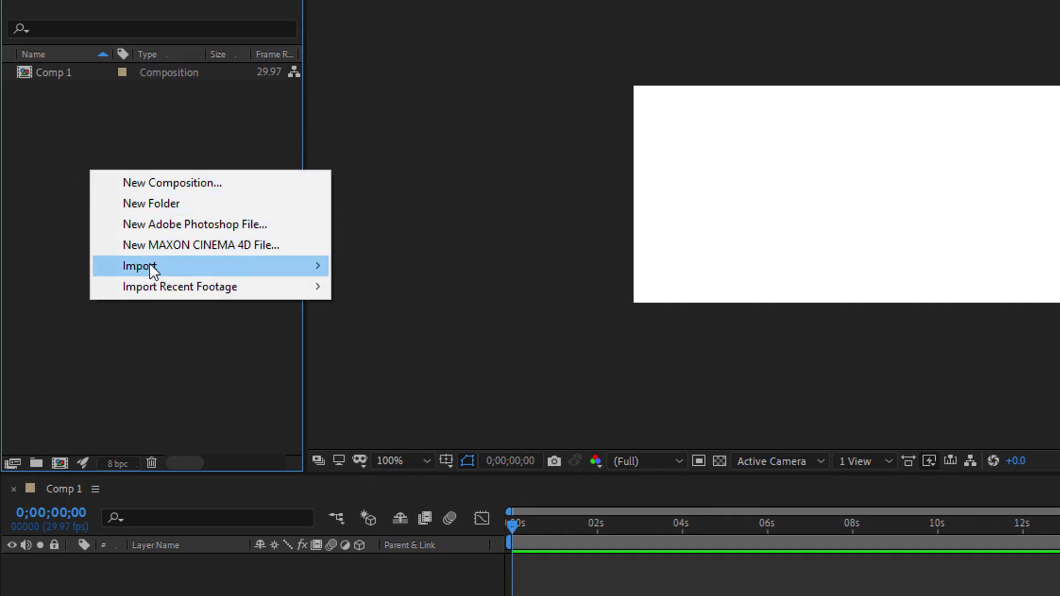
{"action": "mouse_move", "coordinate": [168, 267]}
{"action": "left_click", "coordinate": [361, 265]}
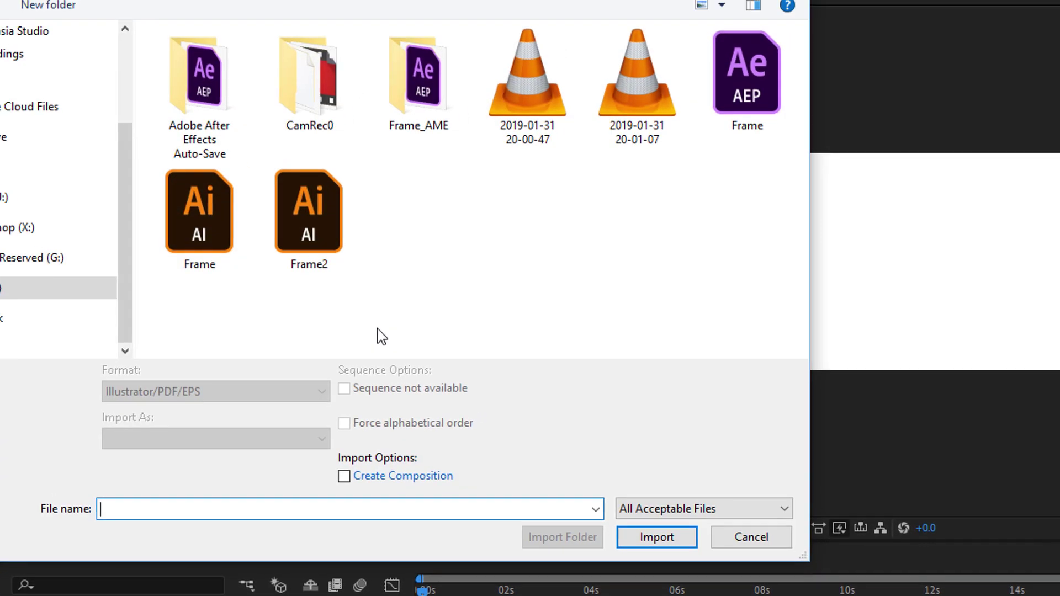
{"action": "left_click", "coordinate": [259, 257]}
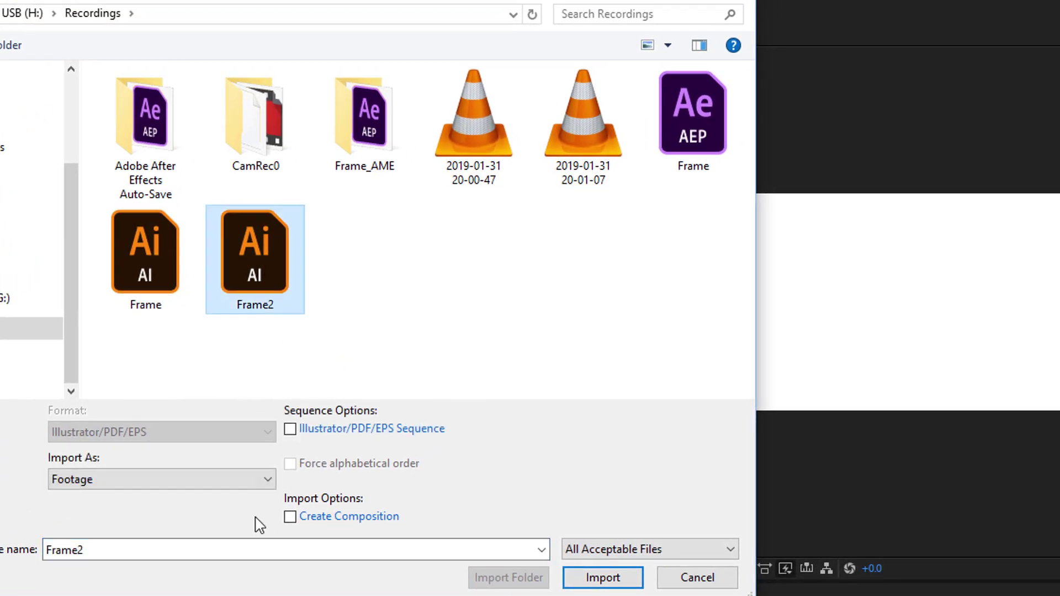
{"action": "left_click", "coordinate": [210, 483]}
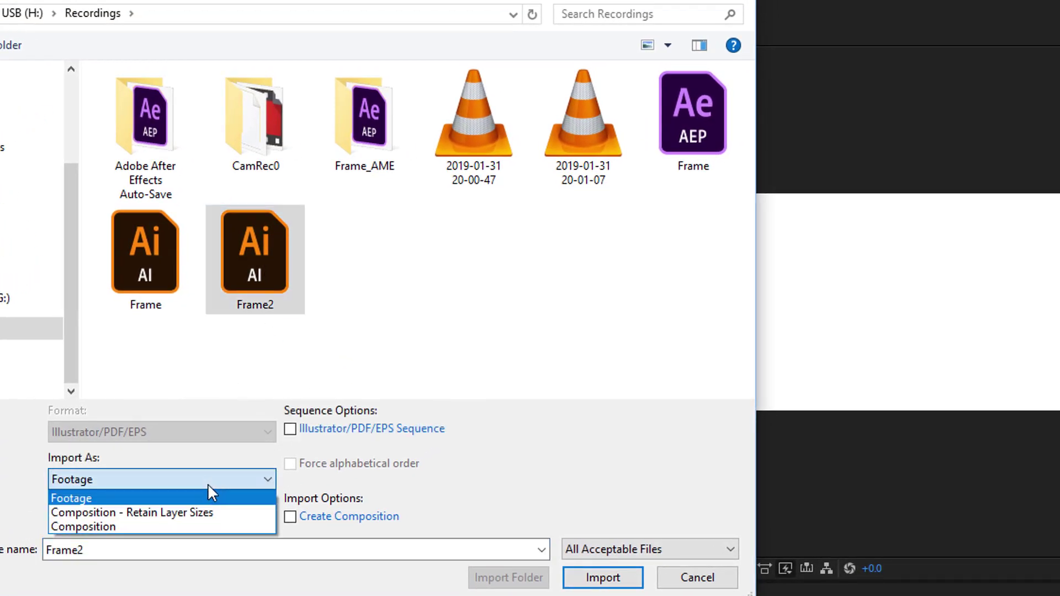
{"action": "left_click", "coordinate": [202, 517]}
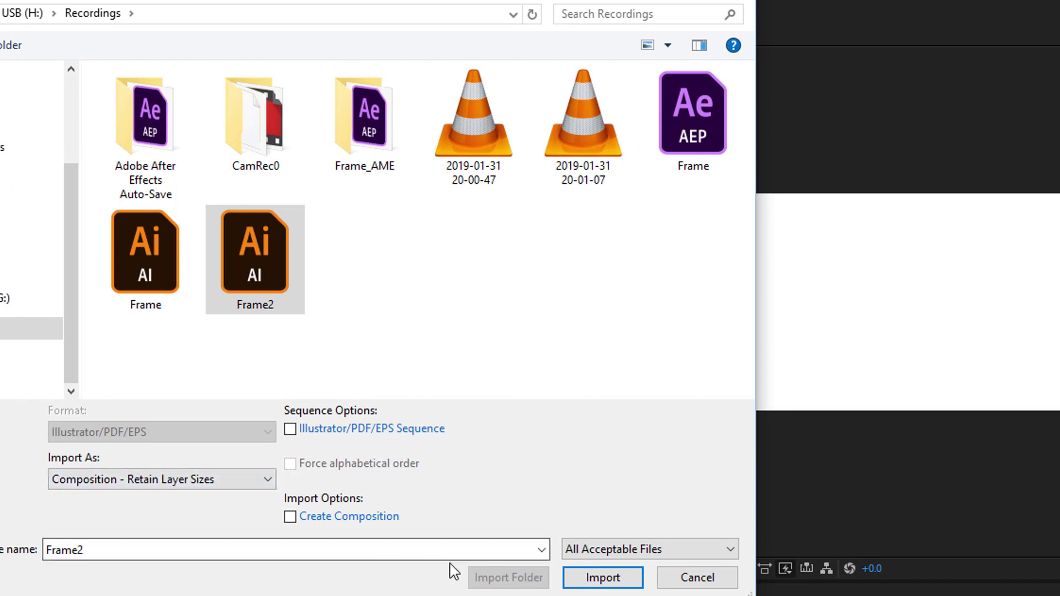
{"action": "left_click", "coordinate": [602, 577]}
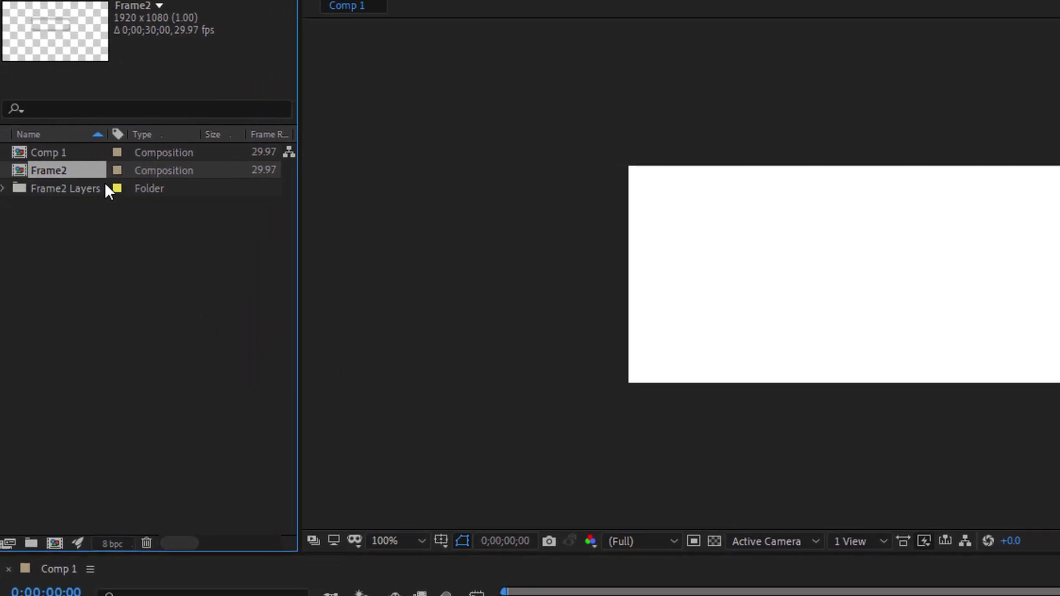
- Add the Frame2 composition to the Comp 1 timeline and open it to reach its layers
{"action": "left_click", "coordinate": [79, 248]}
{"action": "left_click", "coordinate": [69, 170]}
{"action": "left_click_drag", "start_coordinate": [74, 168], "coordinate": [198, 595]}
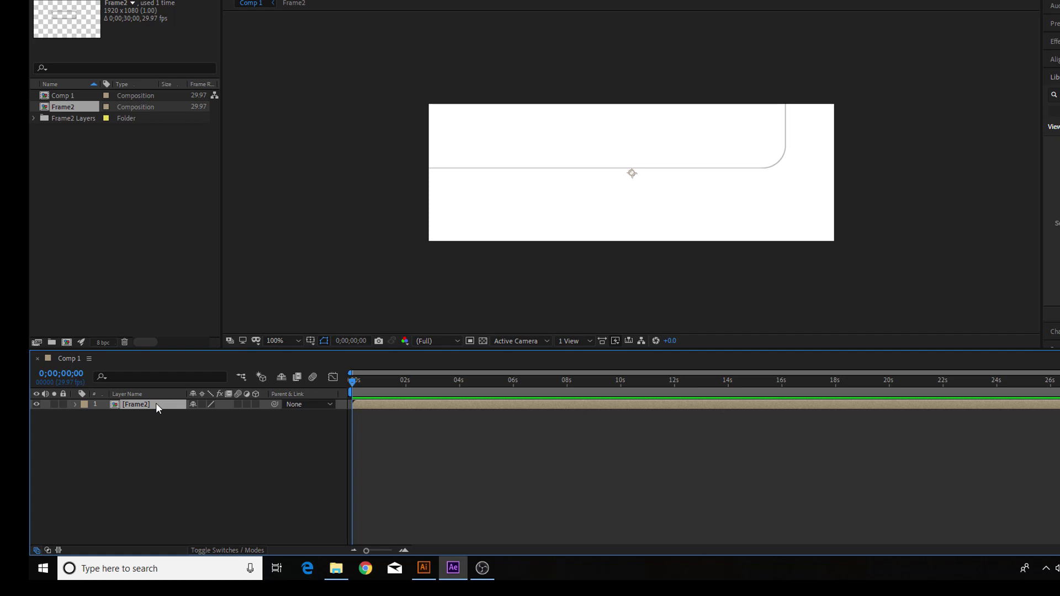
{"action": "double_click", "coordinate": [156, 405]}
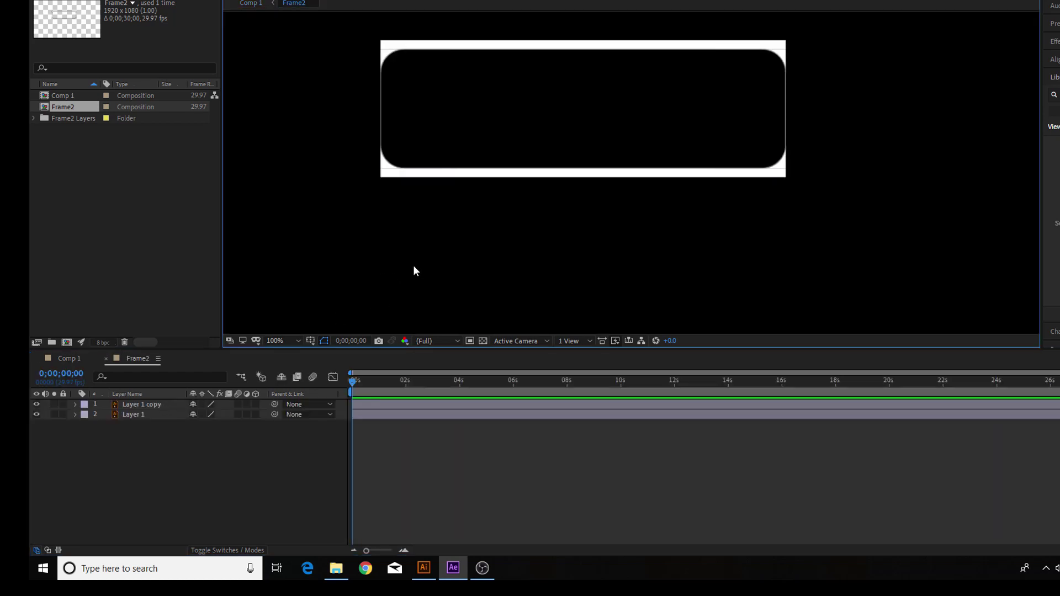
- Copy Layer 1 copy and Layer 1 from the Frame2 composition into Comp 1
{"action": "key", "text": "ctrl+a"}
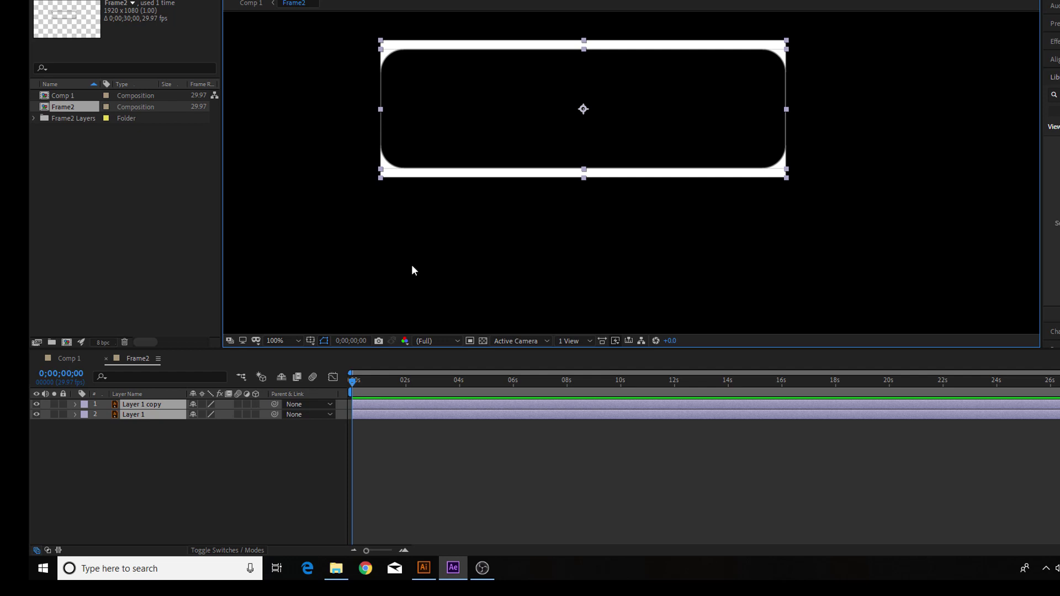
{"action": "left_click", "coordinate": [316, 156]}
{"action": "left_click_drag", "start_coordinate": [306, 38], "coordinate": [813, 231]}
{"action": "left_click_drag", "start_coordinate": [184, 436], "coordinate": [136, 407]}
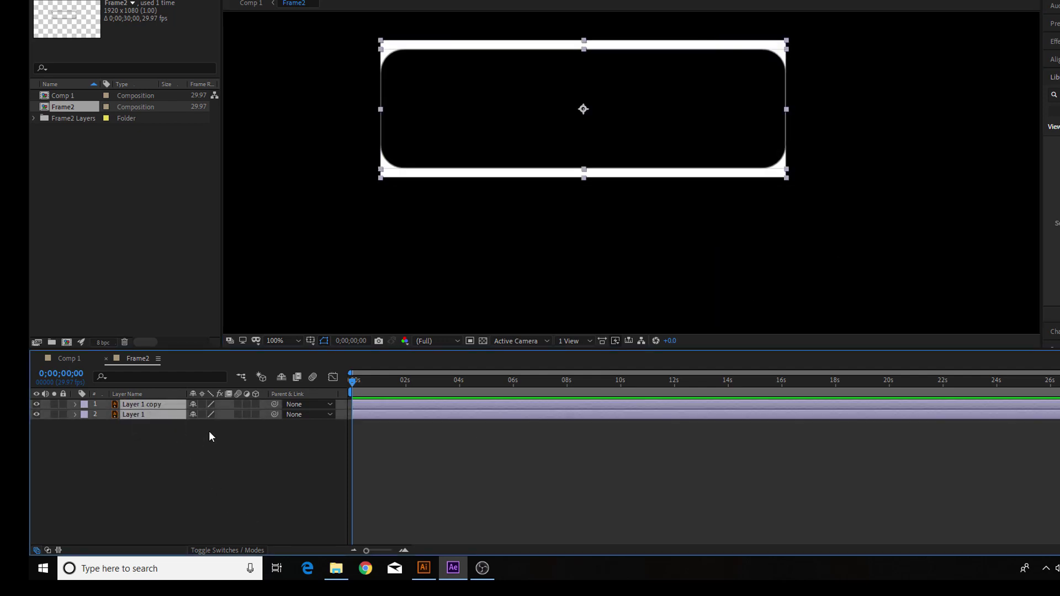
{"action": "left_click", "coordinate": [209, 432]}
{"action": "left_click", "coordinate": [74, 357]}
{"action": "left_click", "coordinate": [376, 303]}
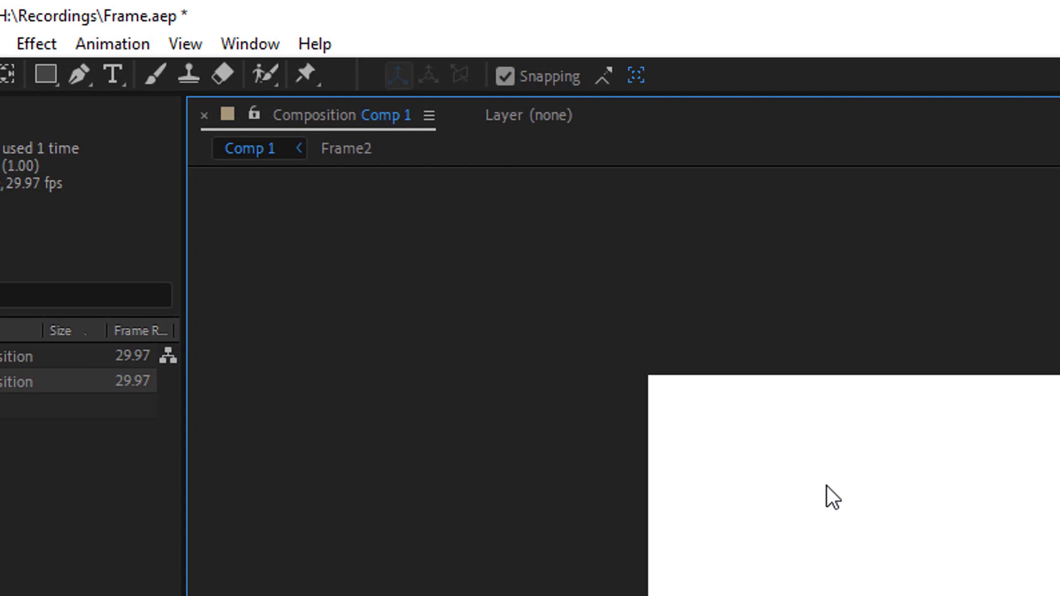
- With snapping enabled, move the two pasted frame layers together so they snap to the centre of the white Comp 1 canvas
{"action": "left_click", "coordinate": [504, 78]}
{"action": "left_click", "coordinate": [503, 77]}
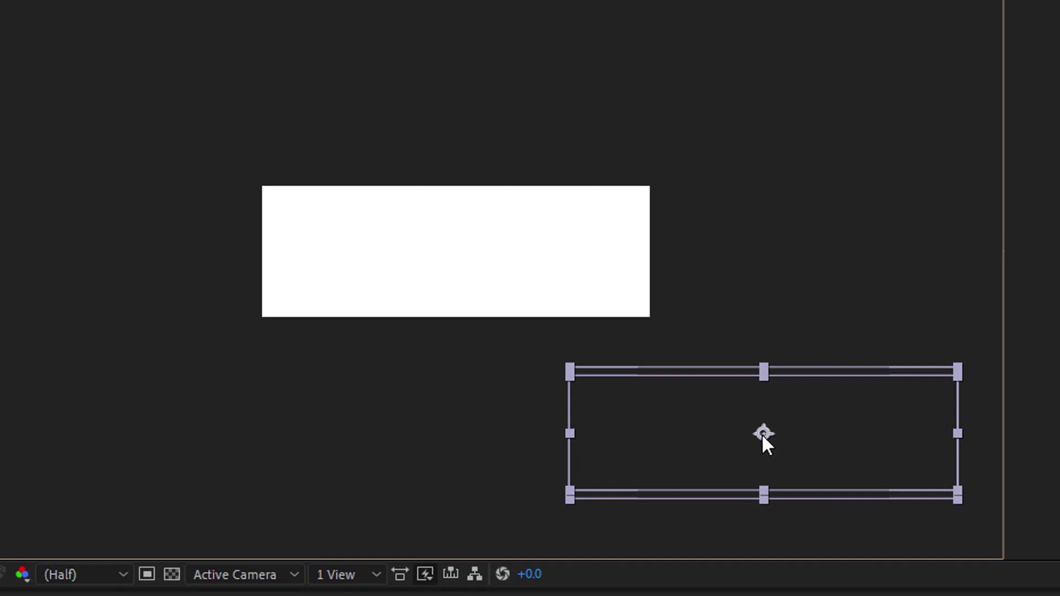
{"action": "left_click_drag", "start_coordinate": [762, 439], "coordinate": [478, 265]}
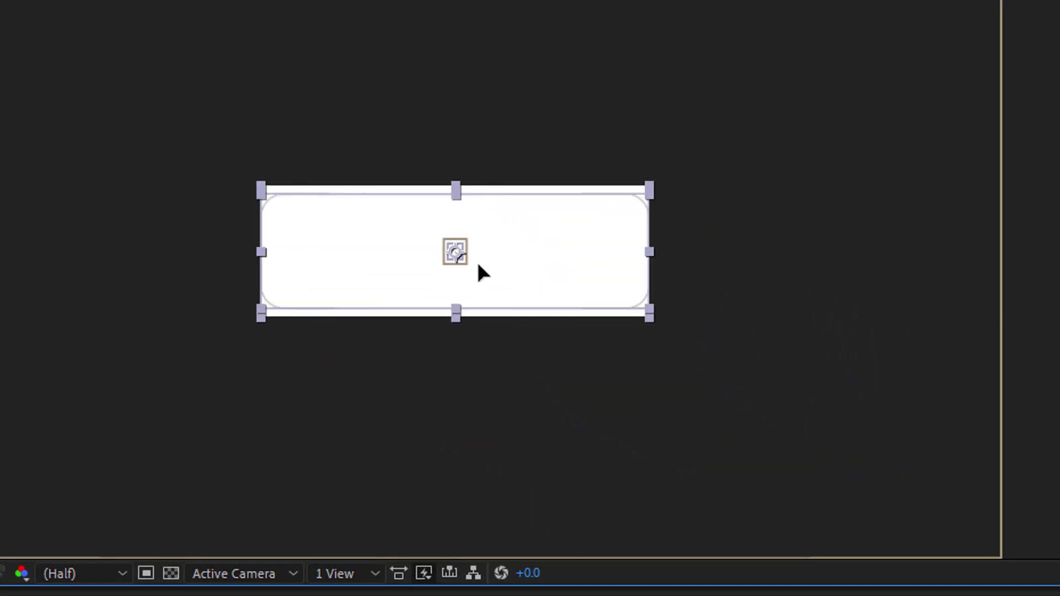
{"action": "left_click", "coordinate": [517, 400]}
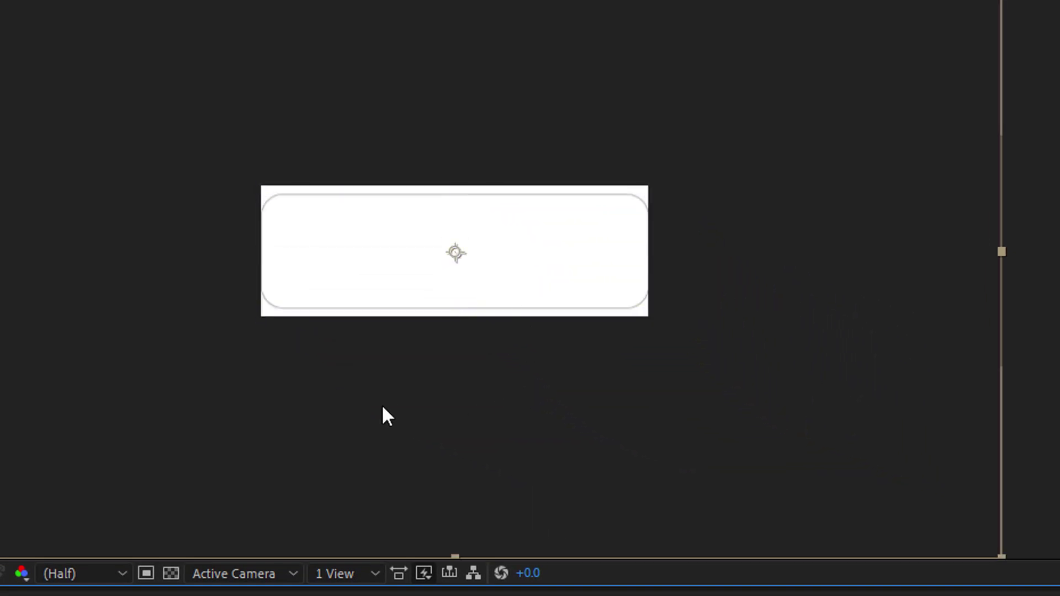
{"action": "key", "text": "period"}
{"action": "key", "text": "period"}
{"action": "key", "text": "comma"}
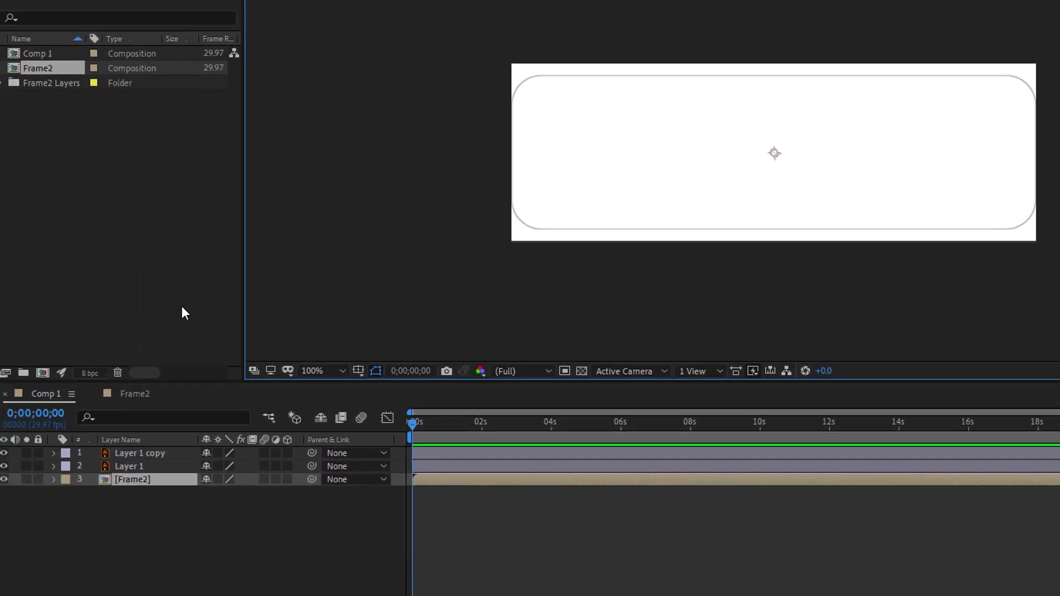
{"action": "right_click", "coordinate": [77, 191]}
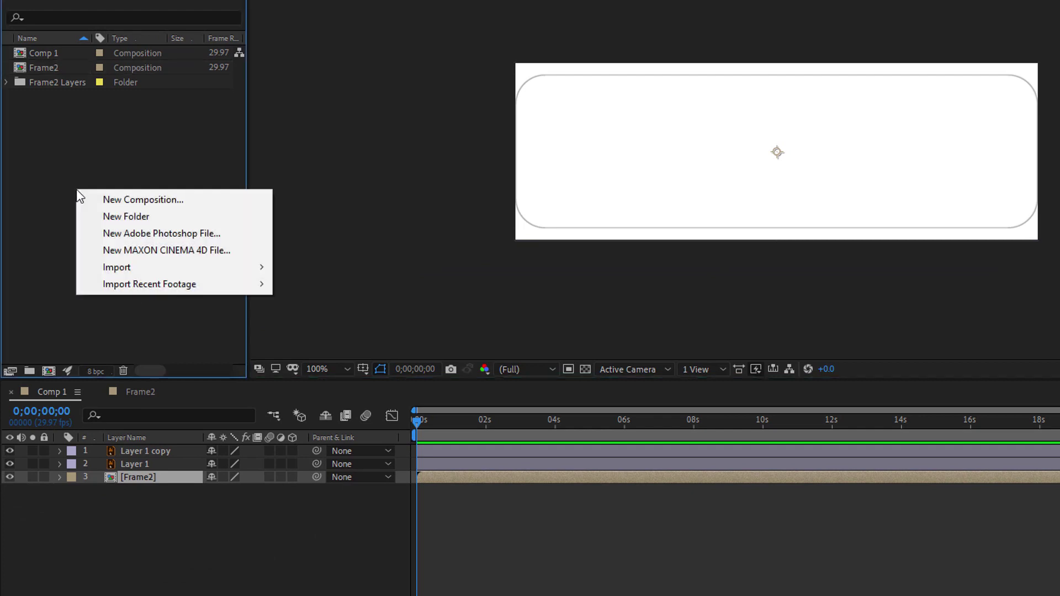
{"action": "mouse_move", "coordinate": [165, 267]}
{"action": "left_click", "coordinate": [290, 266]}
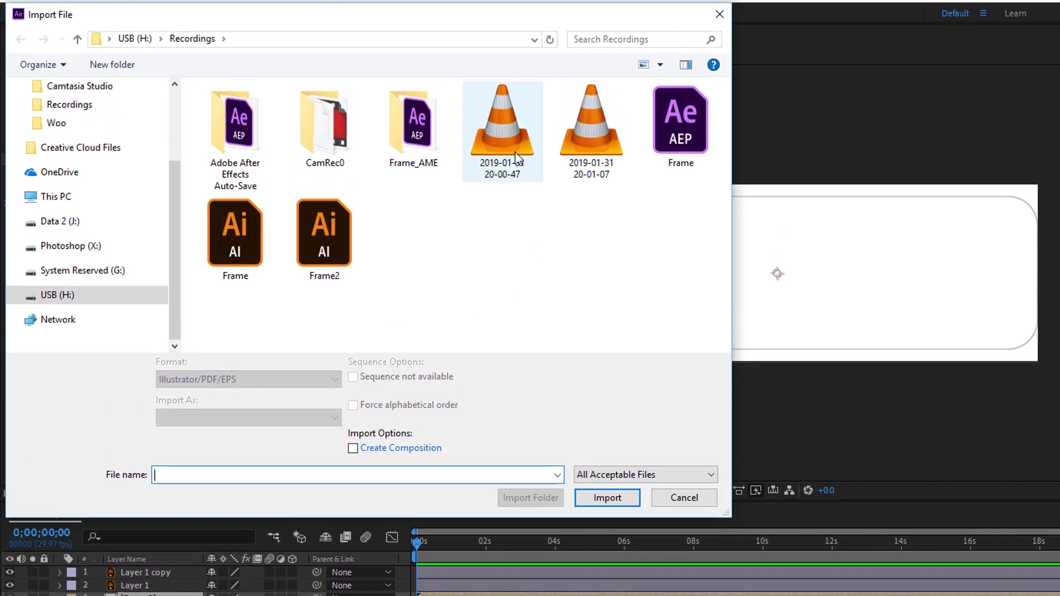
{"action": "left_click", "coordinate": [517, 157]}
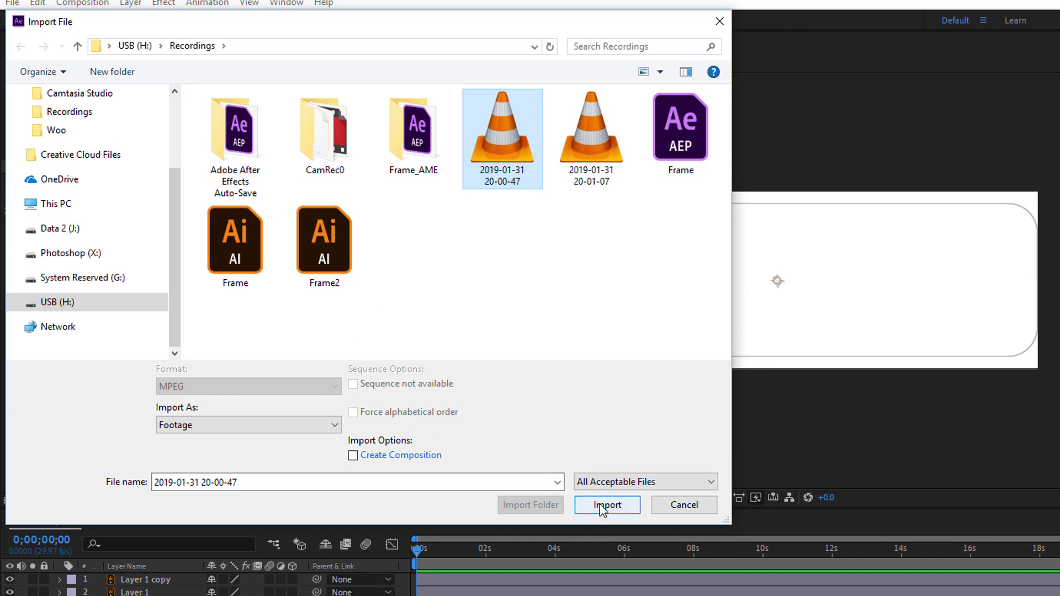
{"action": "left_click", "coordinate": [602, 505]}
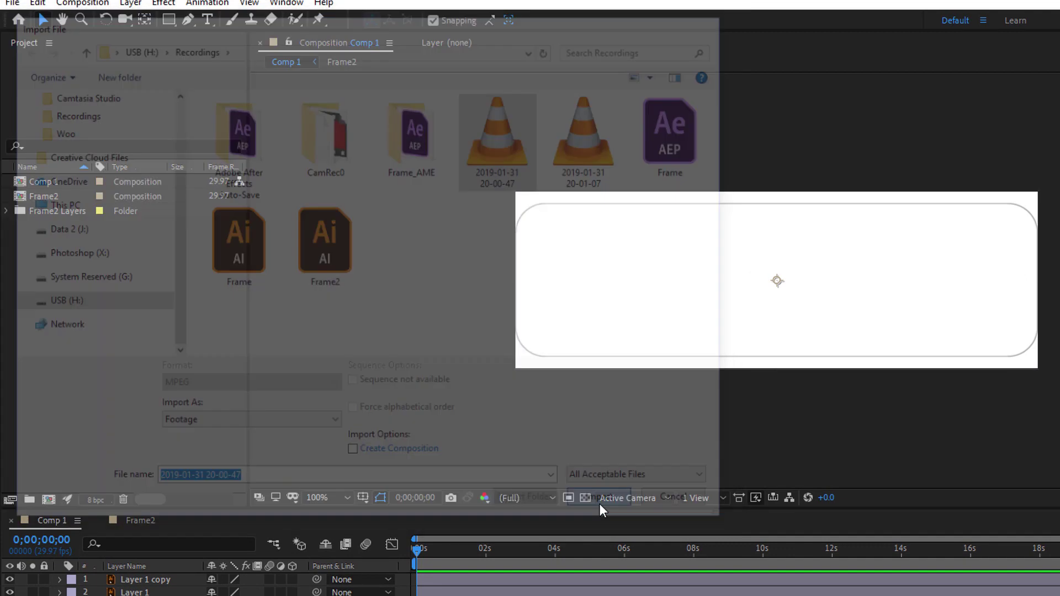
{"action": "left_click_drag", "start_coordinate": [65, 182], "coordinate": [131, 503]}
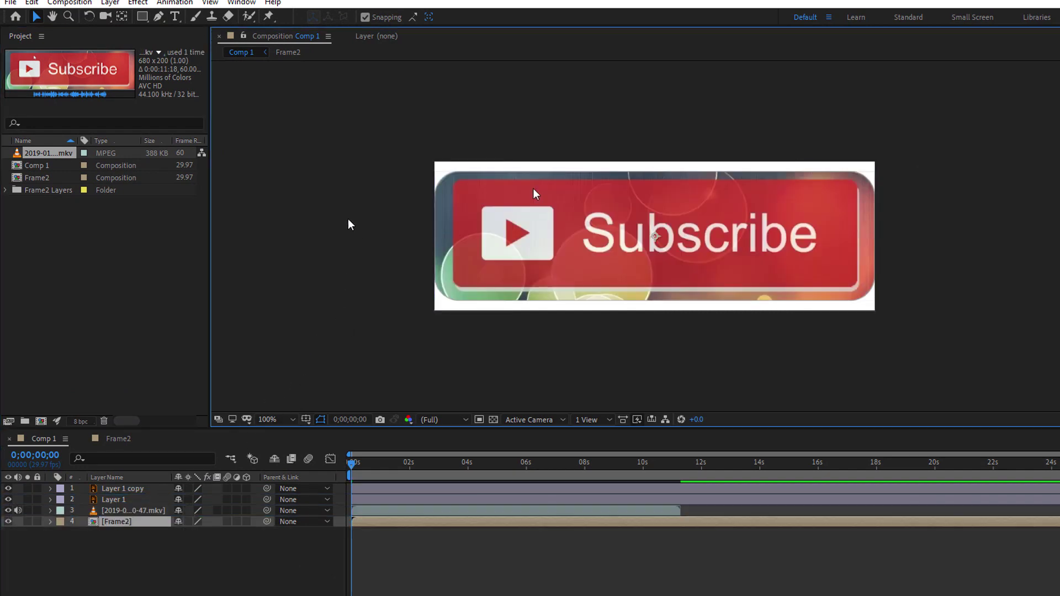
{"action": "key", "text": "period"}
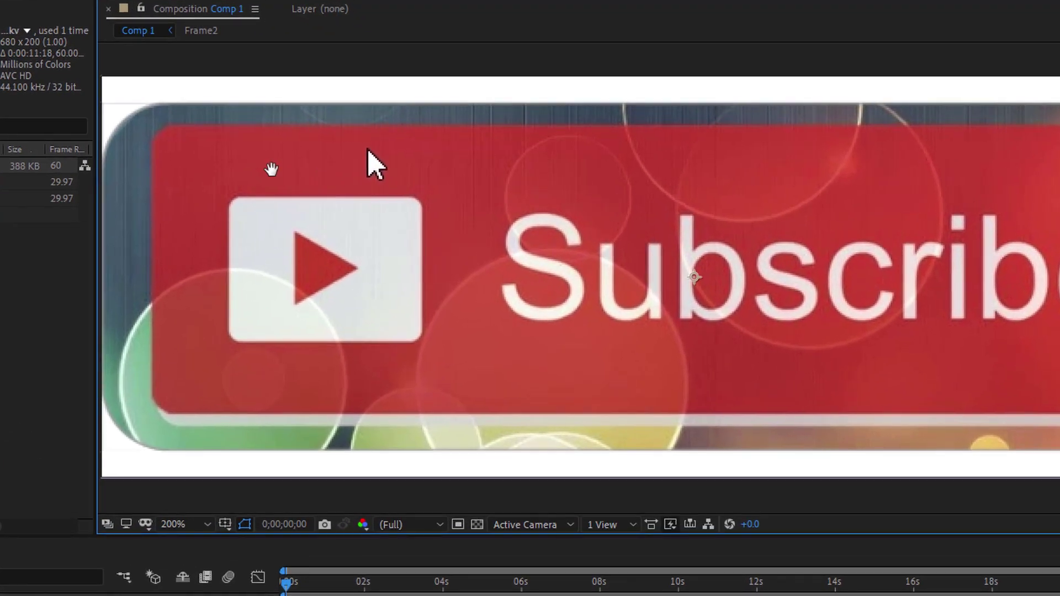
{"action": "left_click_drag", "start_coordinate": [340, 155], "coordinate": [474, 165]}
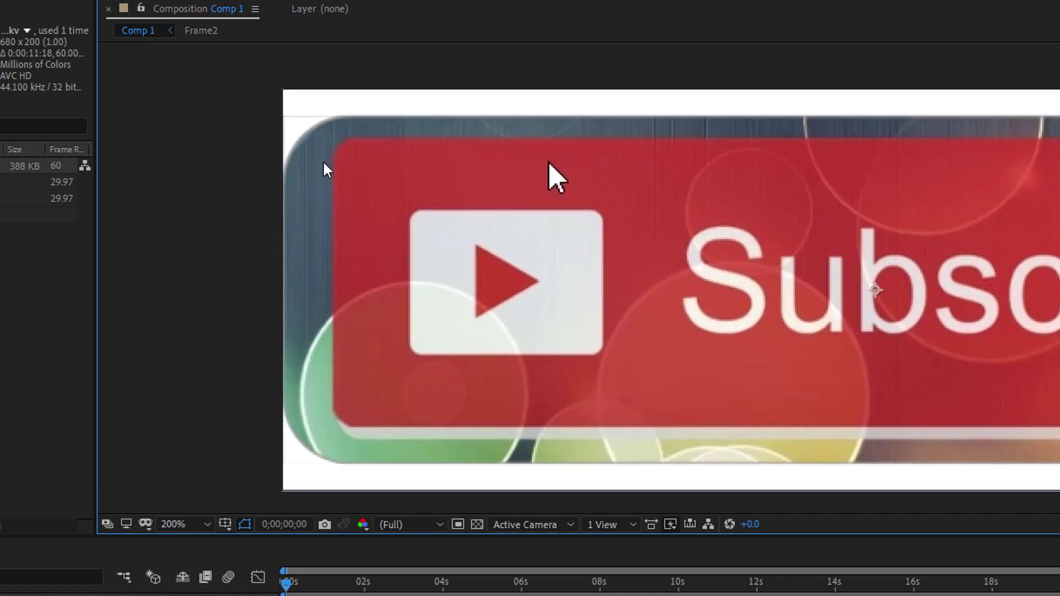